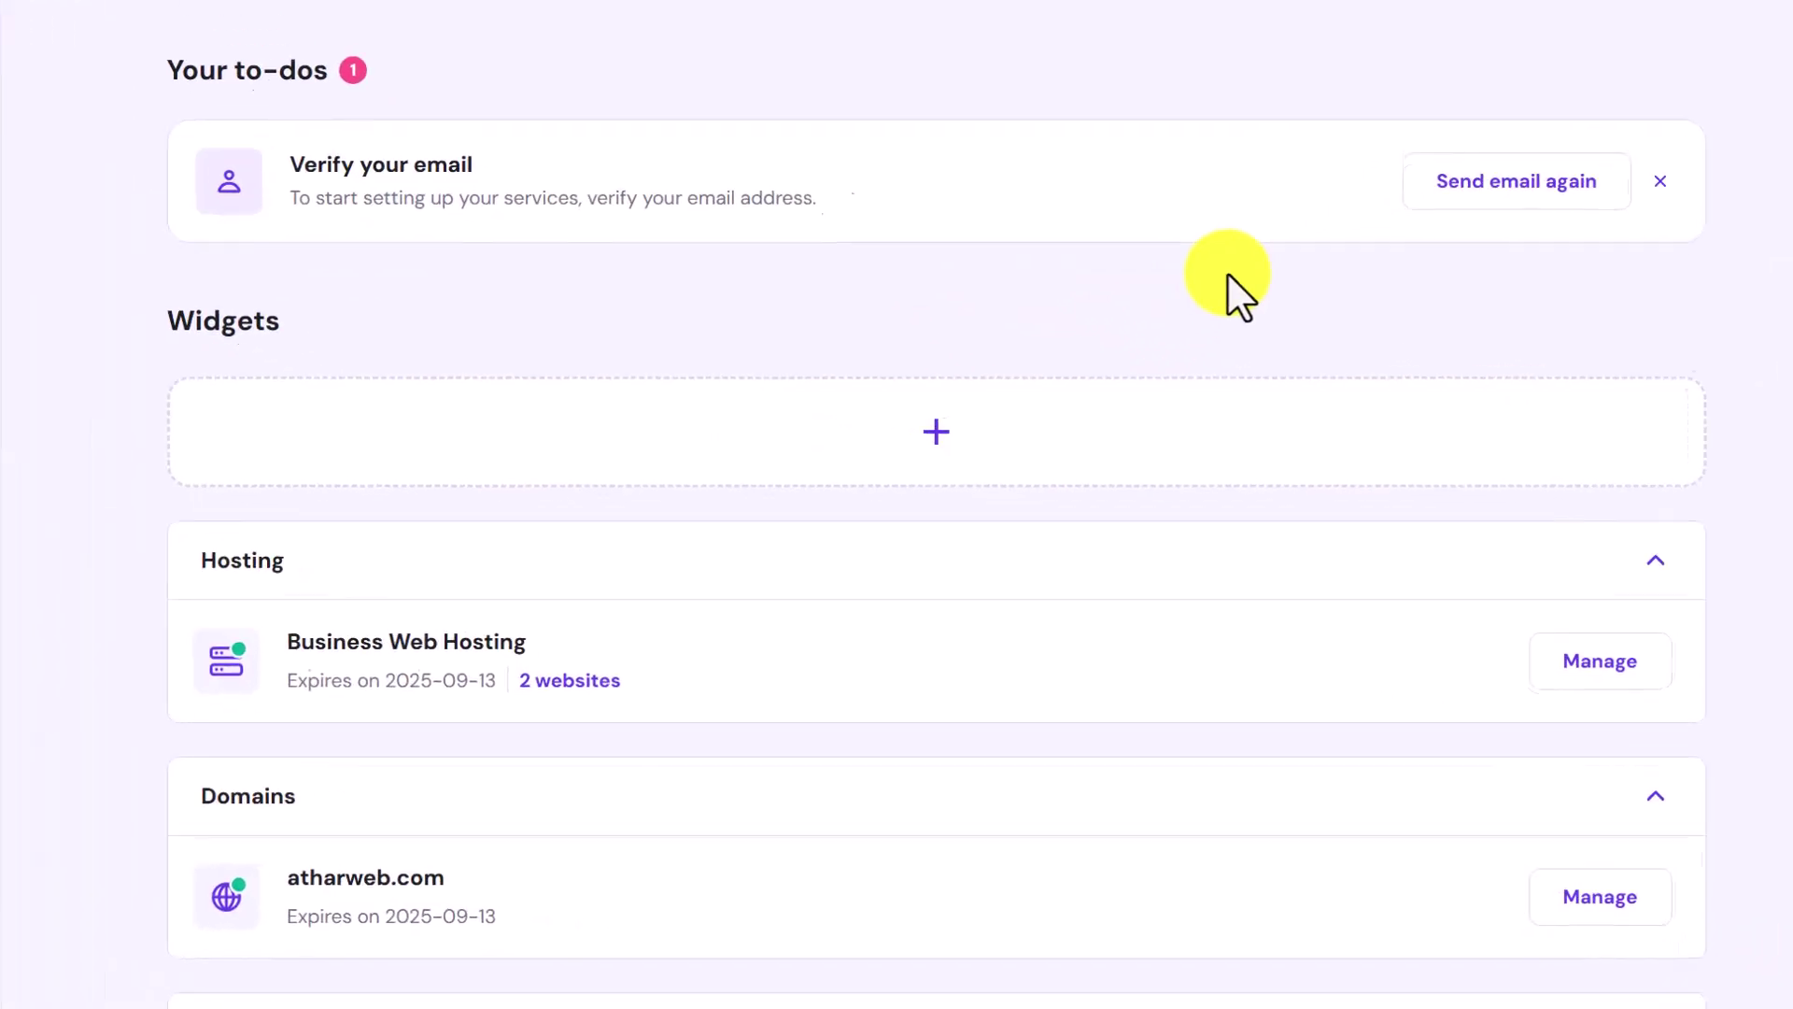
- Manage the Business Web Hosting plan and launch the atharweb.com file manager
{"action": "left_click", "coordinate": [1630, 658]}
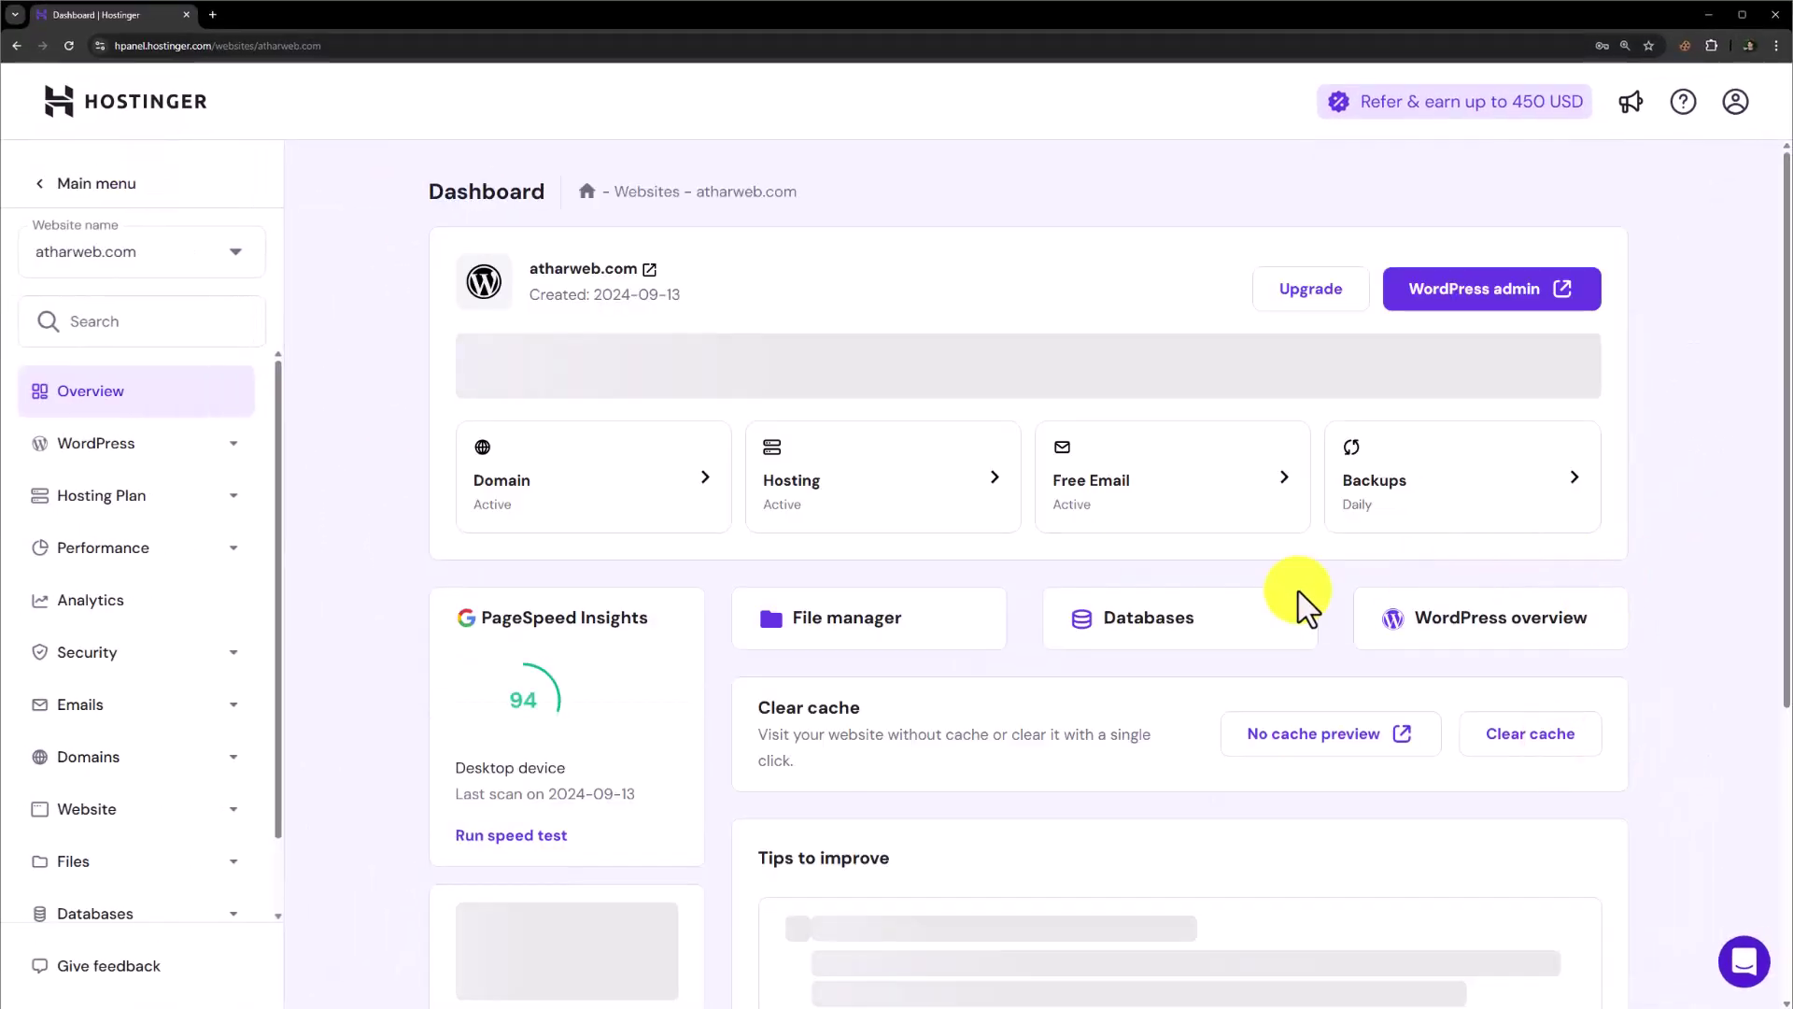
{"action": "left_click", "coordinate": [876, 542]}
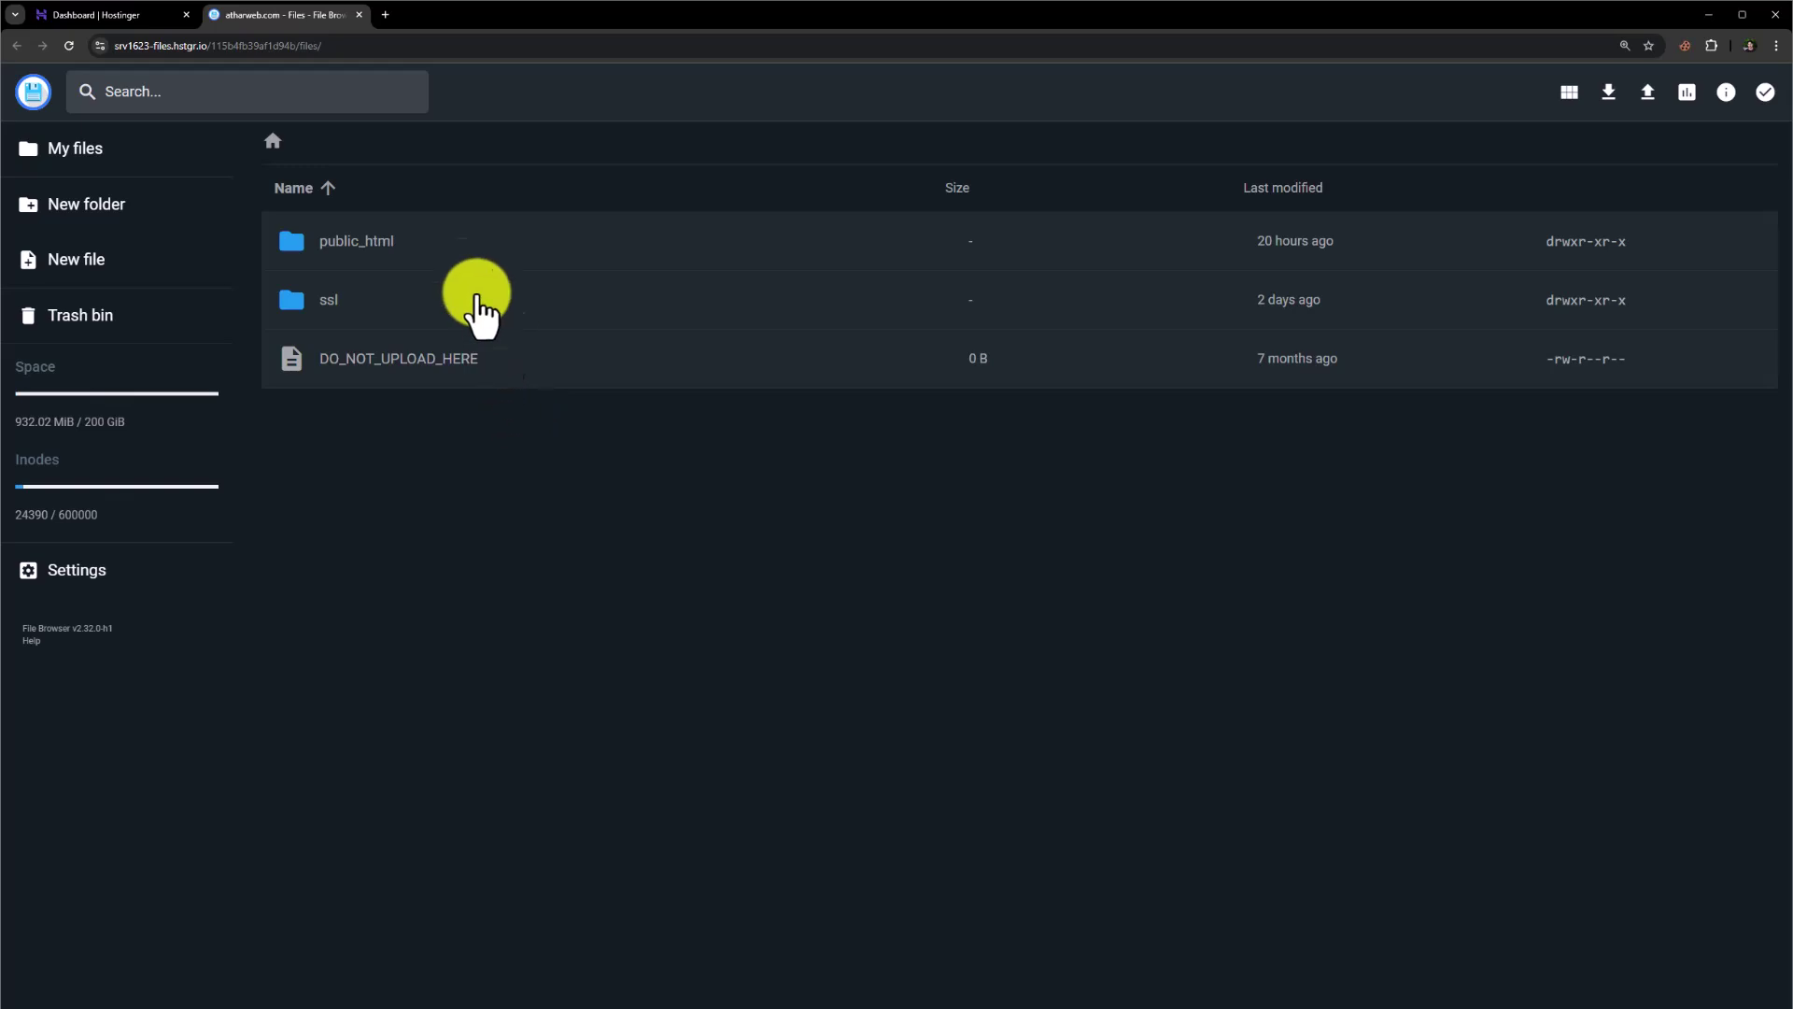
- Navigate into public_html/wordpress, where wp-admin.zip (124.7 MiB) is the only file
{"action": "double_click", "coordinate": [432, 241]}
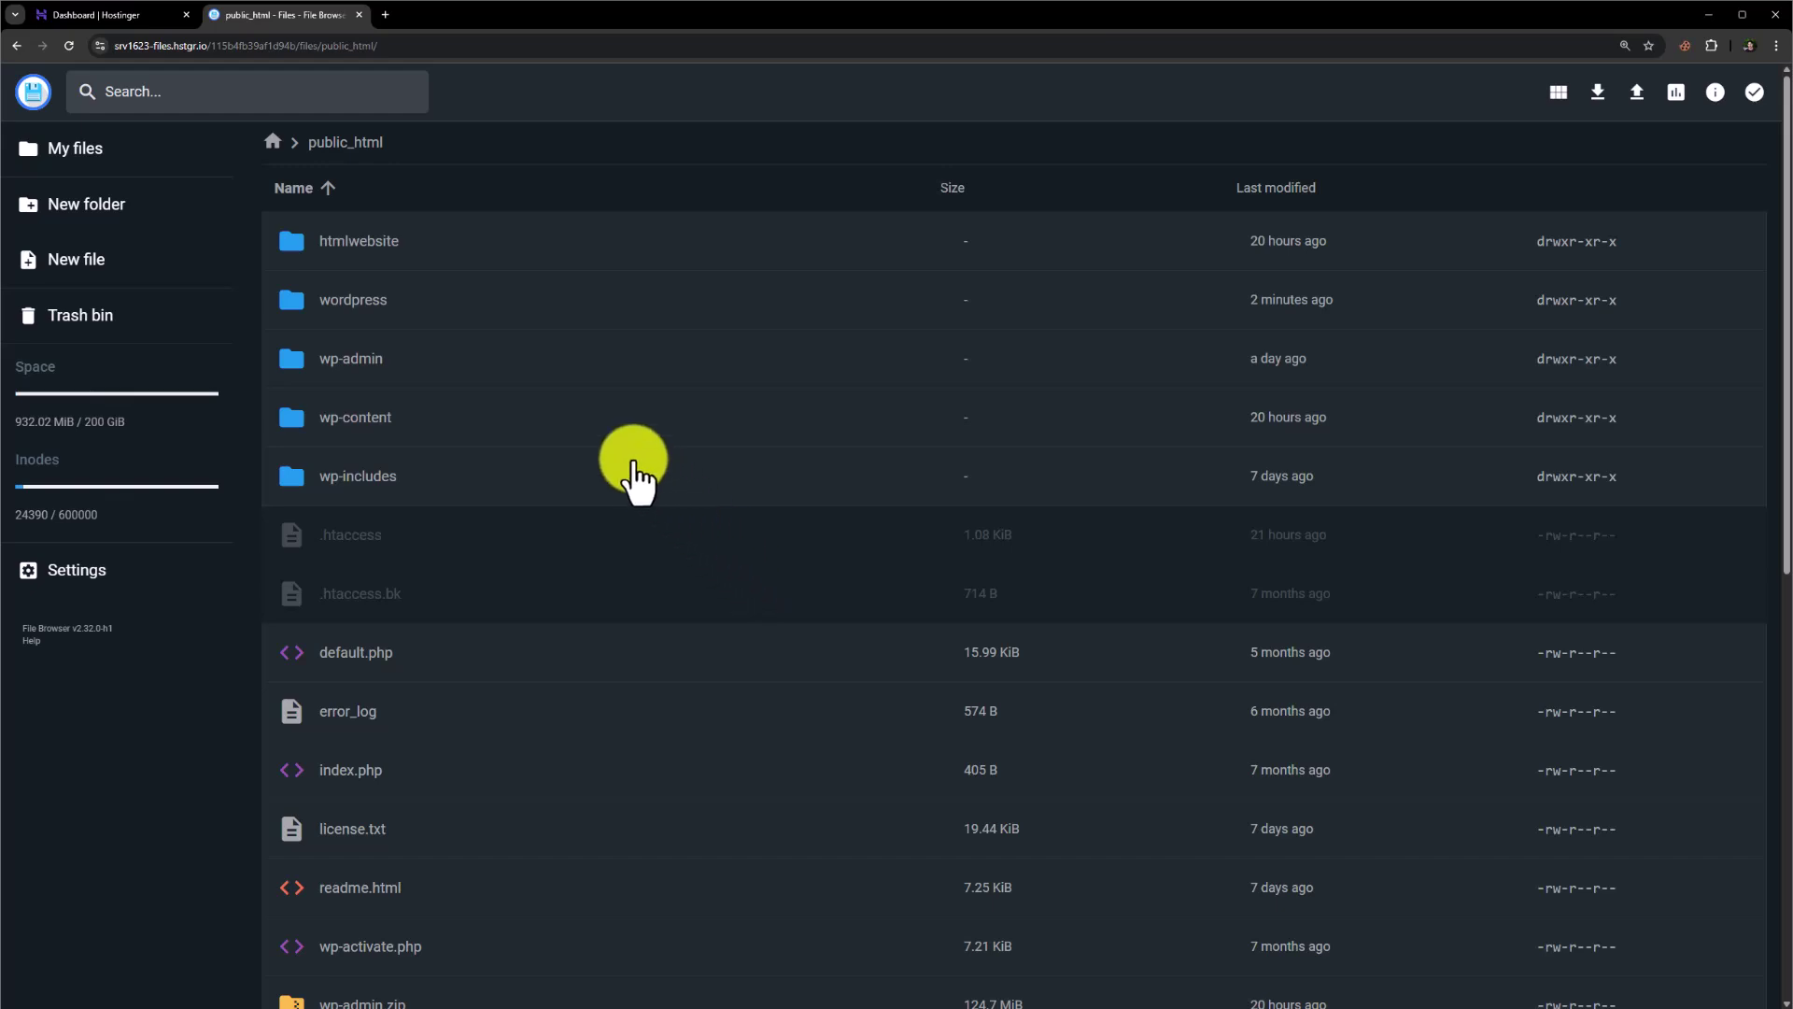
{"action": "scroll", "coordinate": [637, 481], "scroll_direction": "down", "scroll_amount": 5}
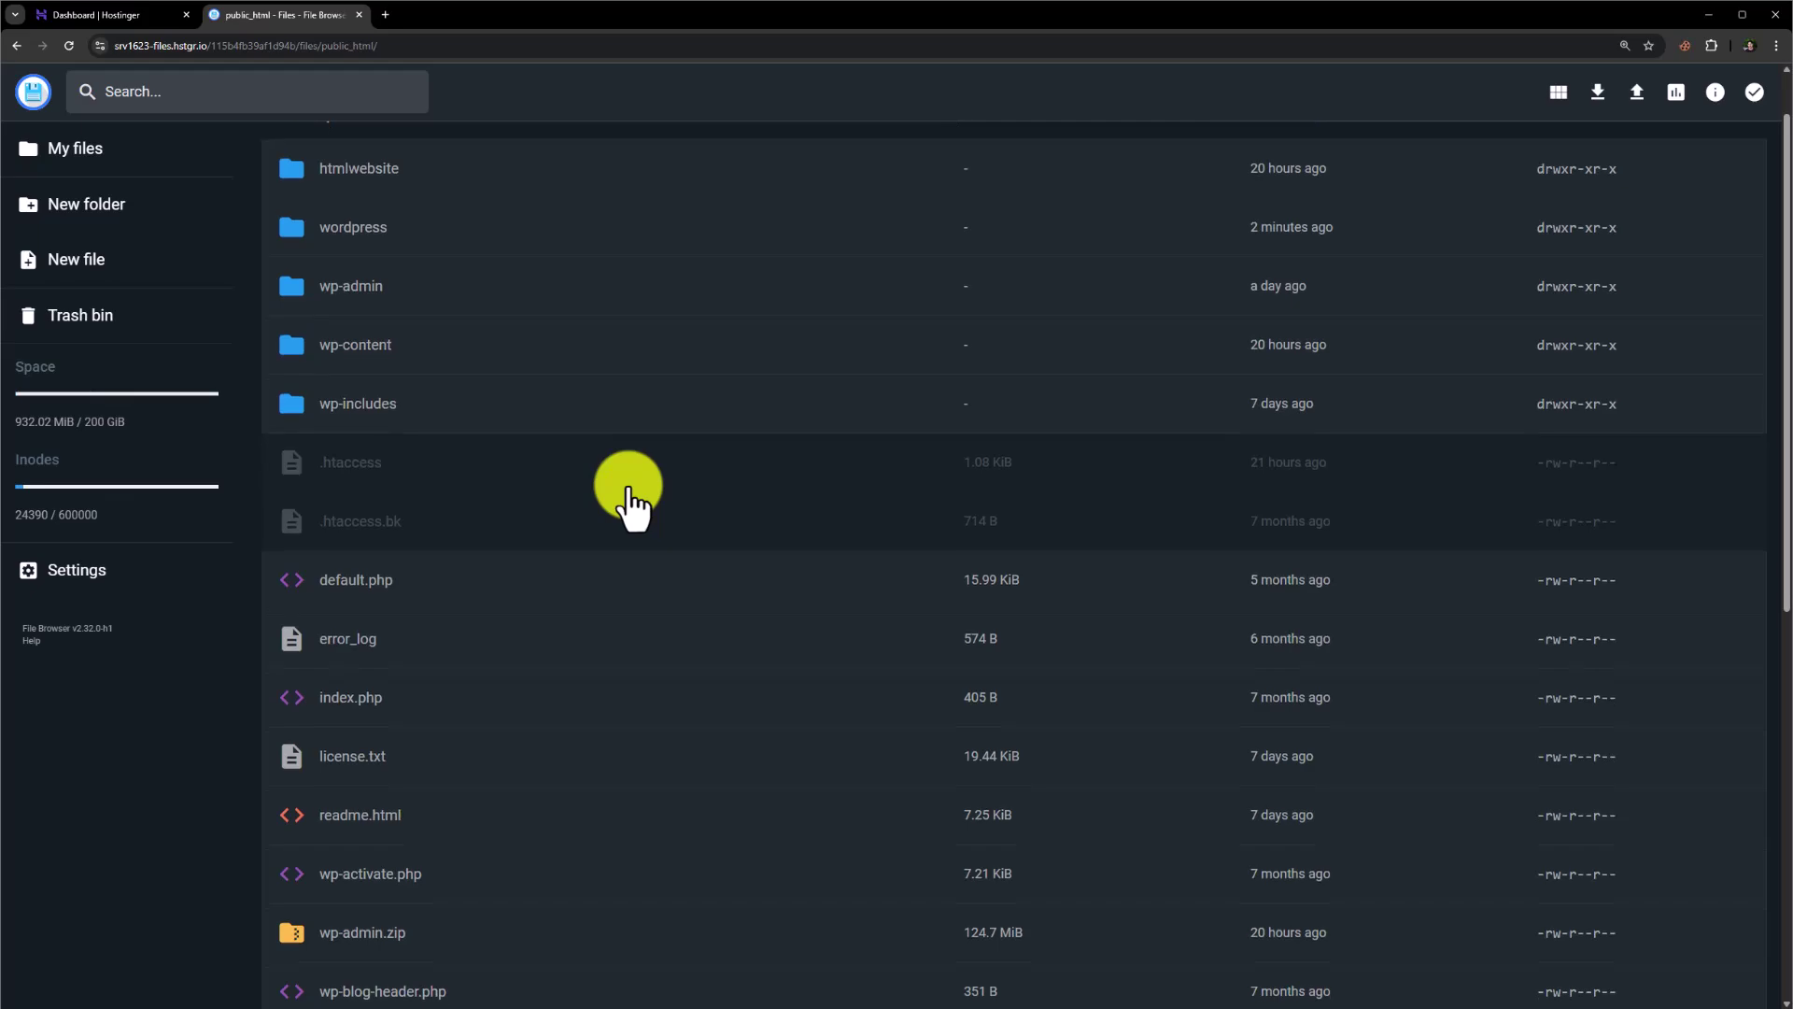
{"action": "scroll", "coordinate": [628, 504], "scroll_direction": "up", "scroll_amount": 5}
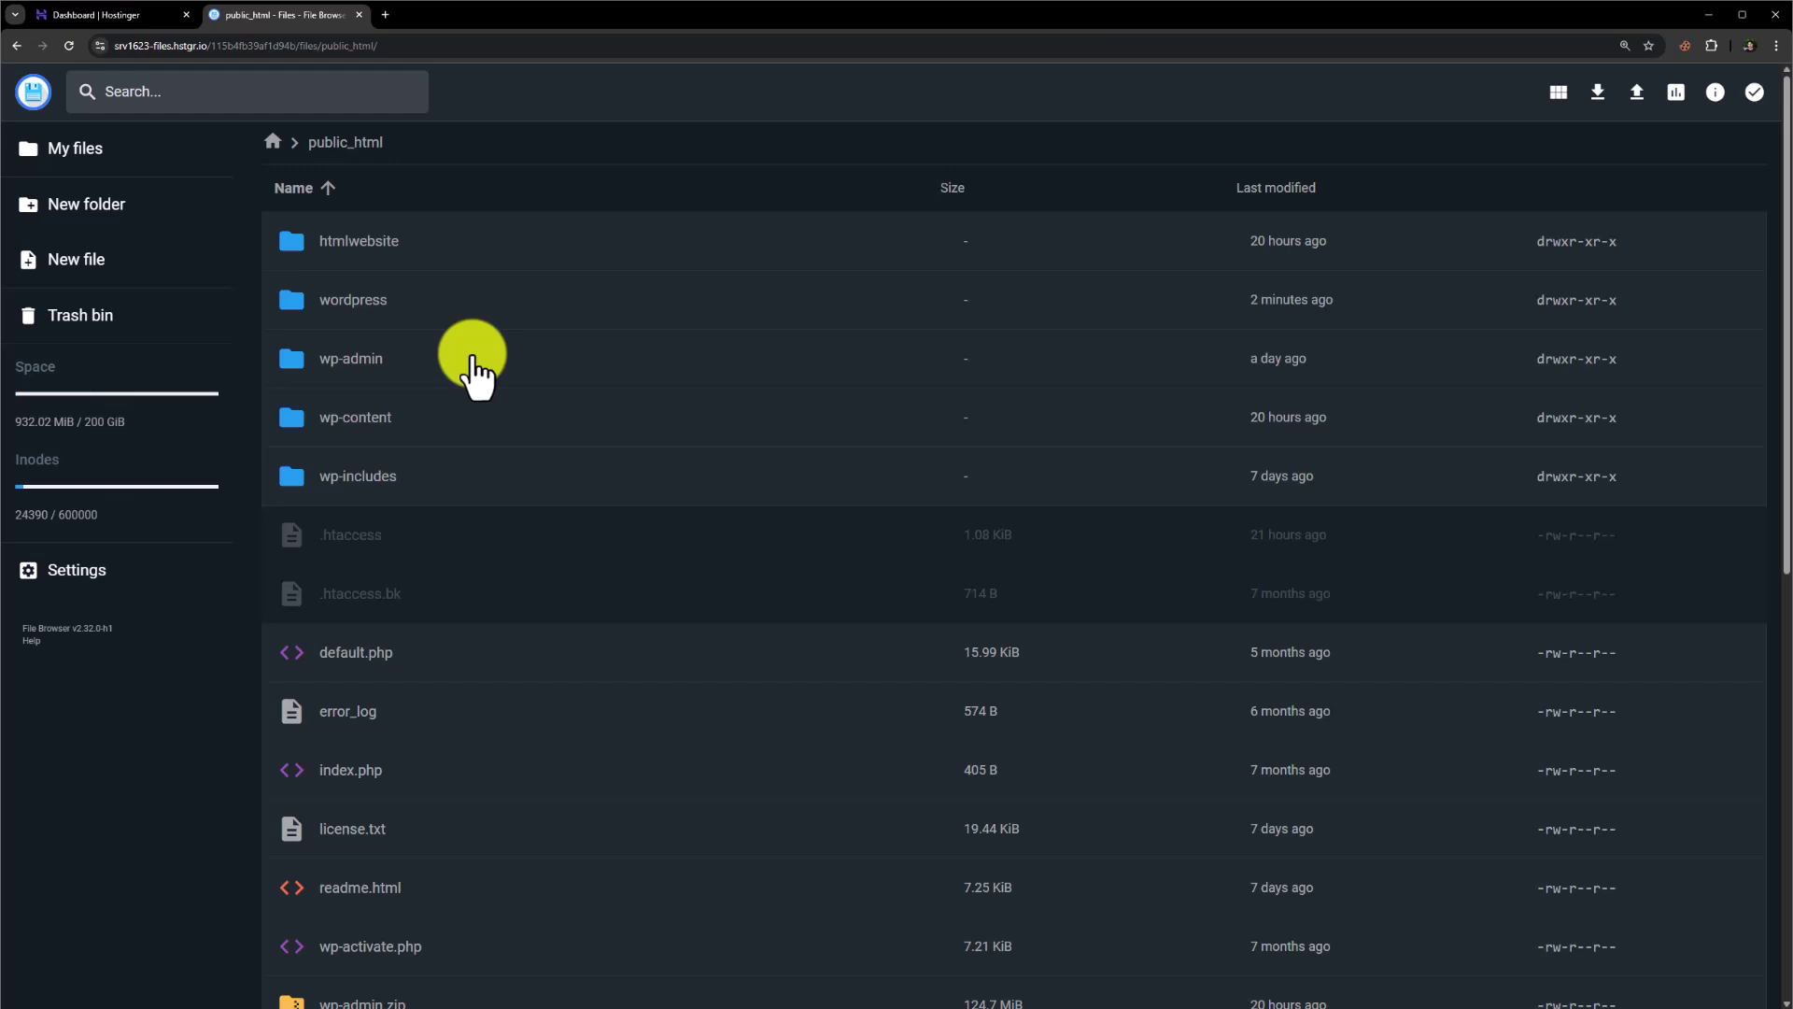
{"action": "left_click", "coordinate": [369, 312]}
{"action": "double_click", "coordinate": [385, 306]}
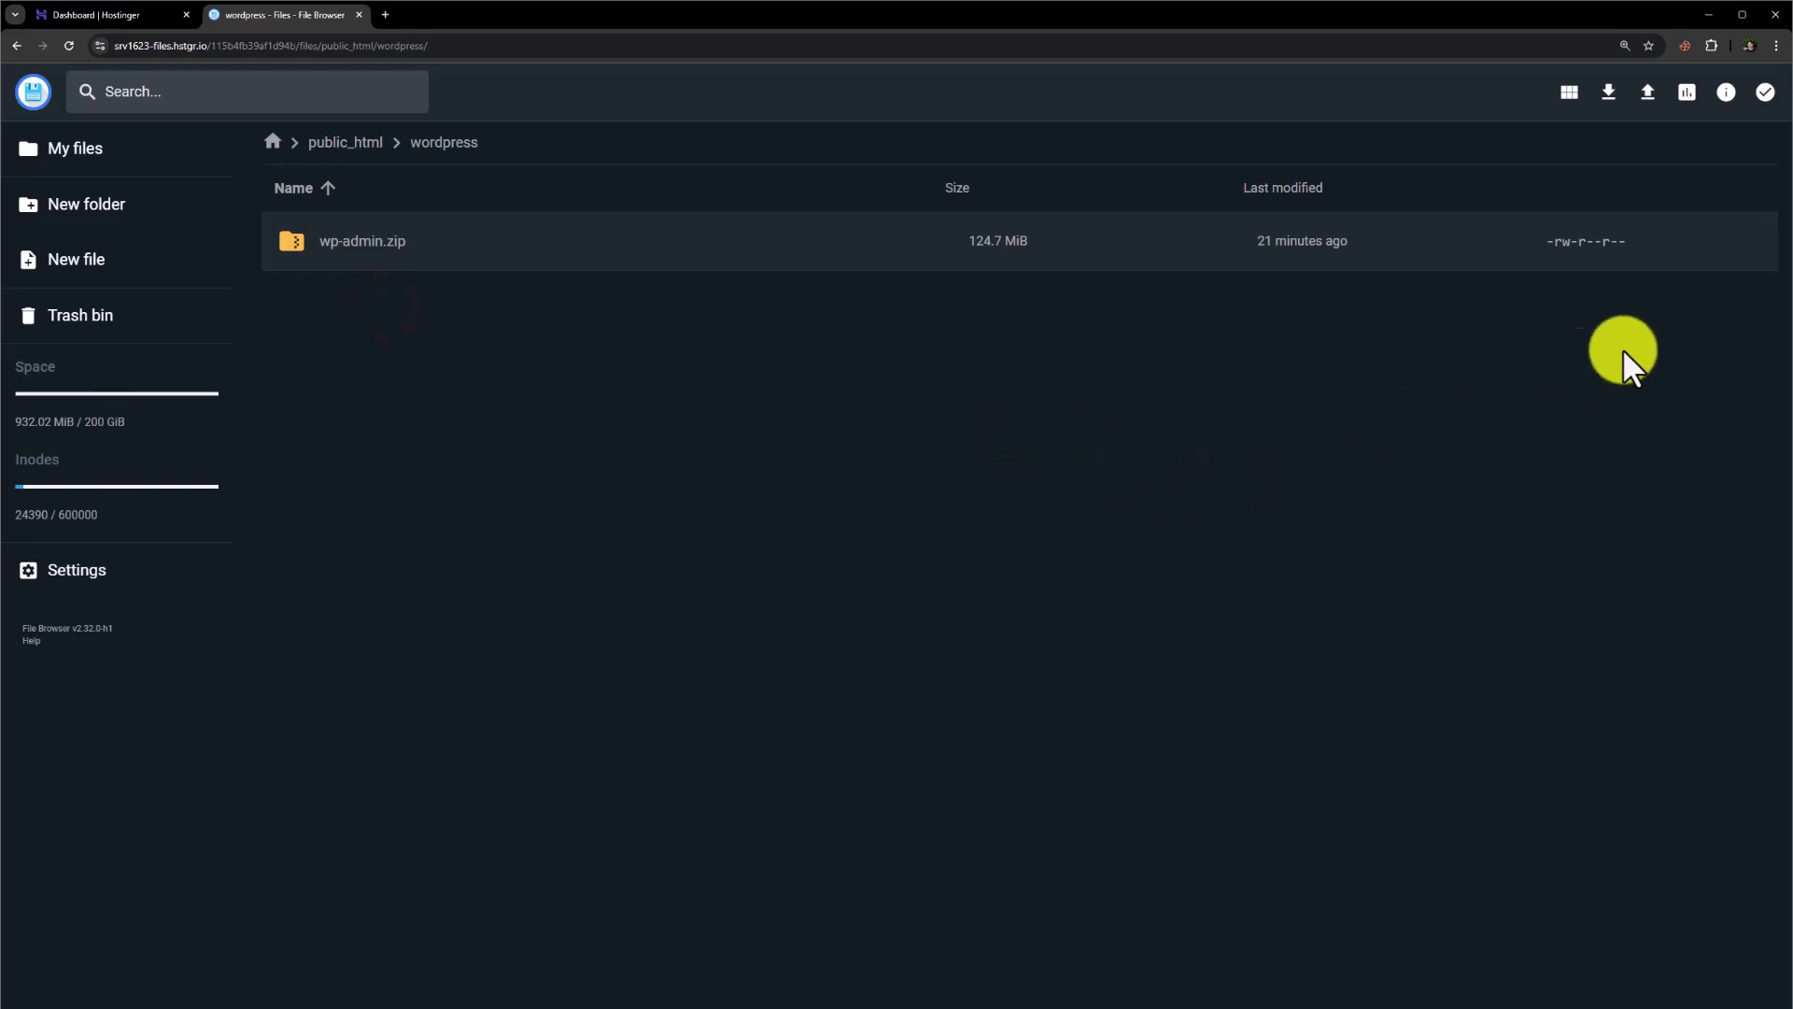
{"action": "left_click", "coordinate": [1648, 98]}
{"action": "left_click", "coordinate": [794, 583]}
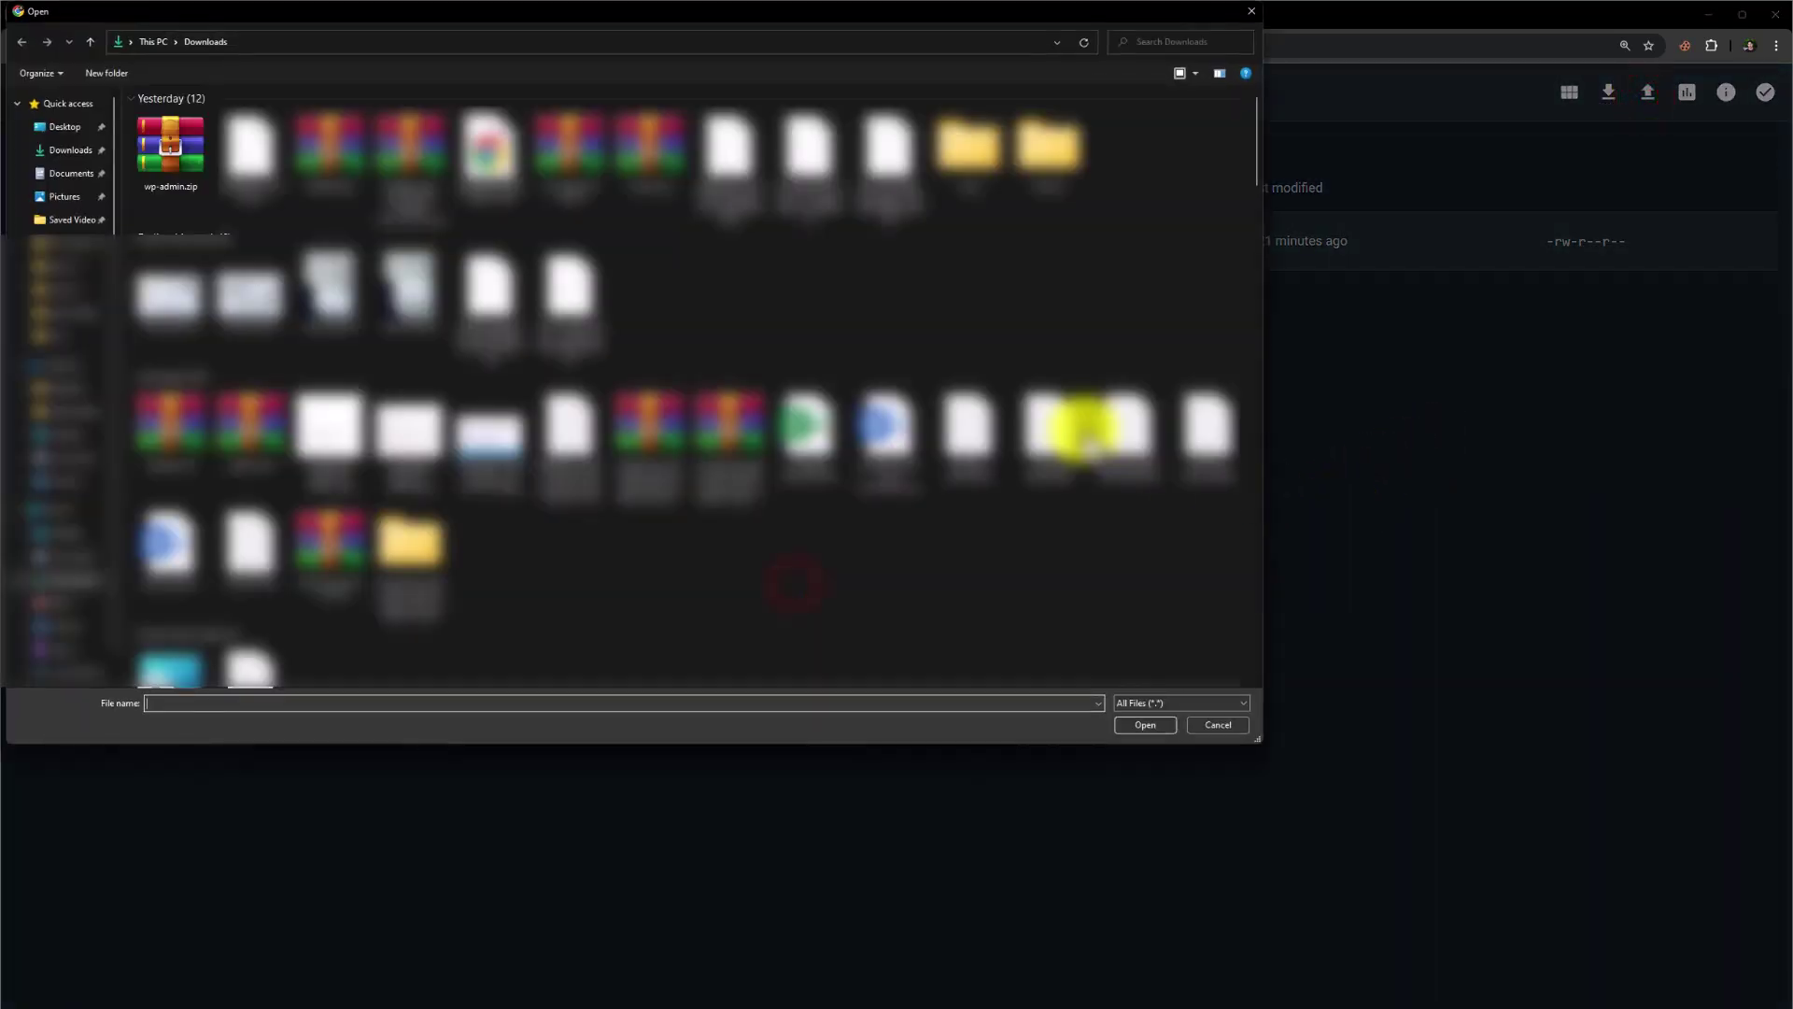
{"action": "left_click", "coordinate": [191, 185]}
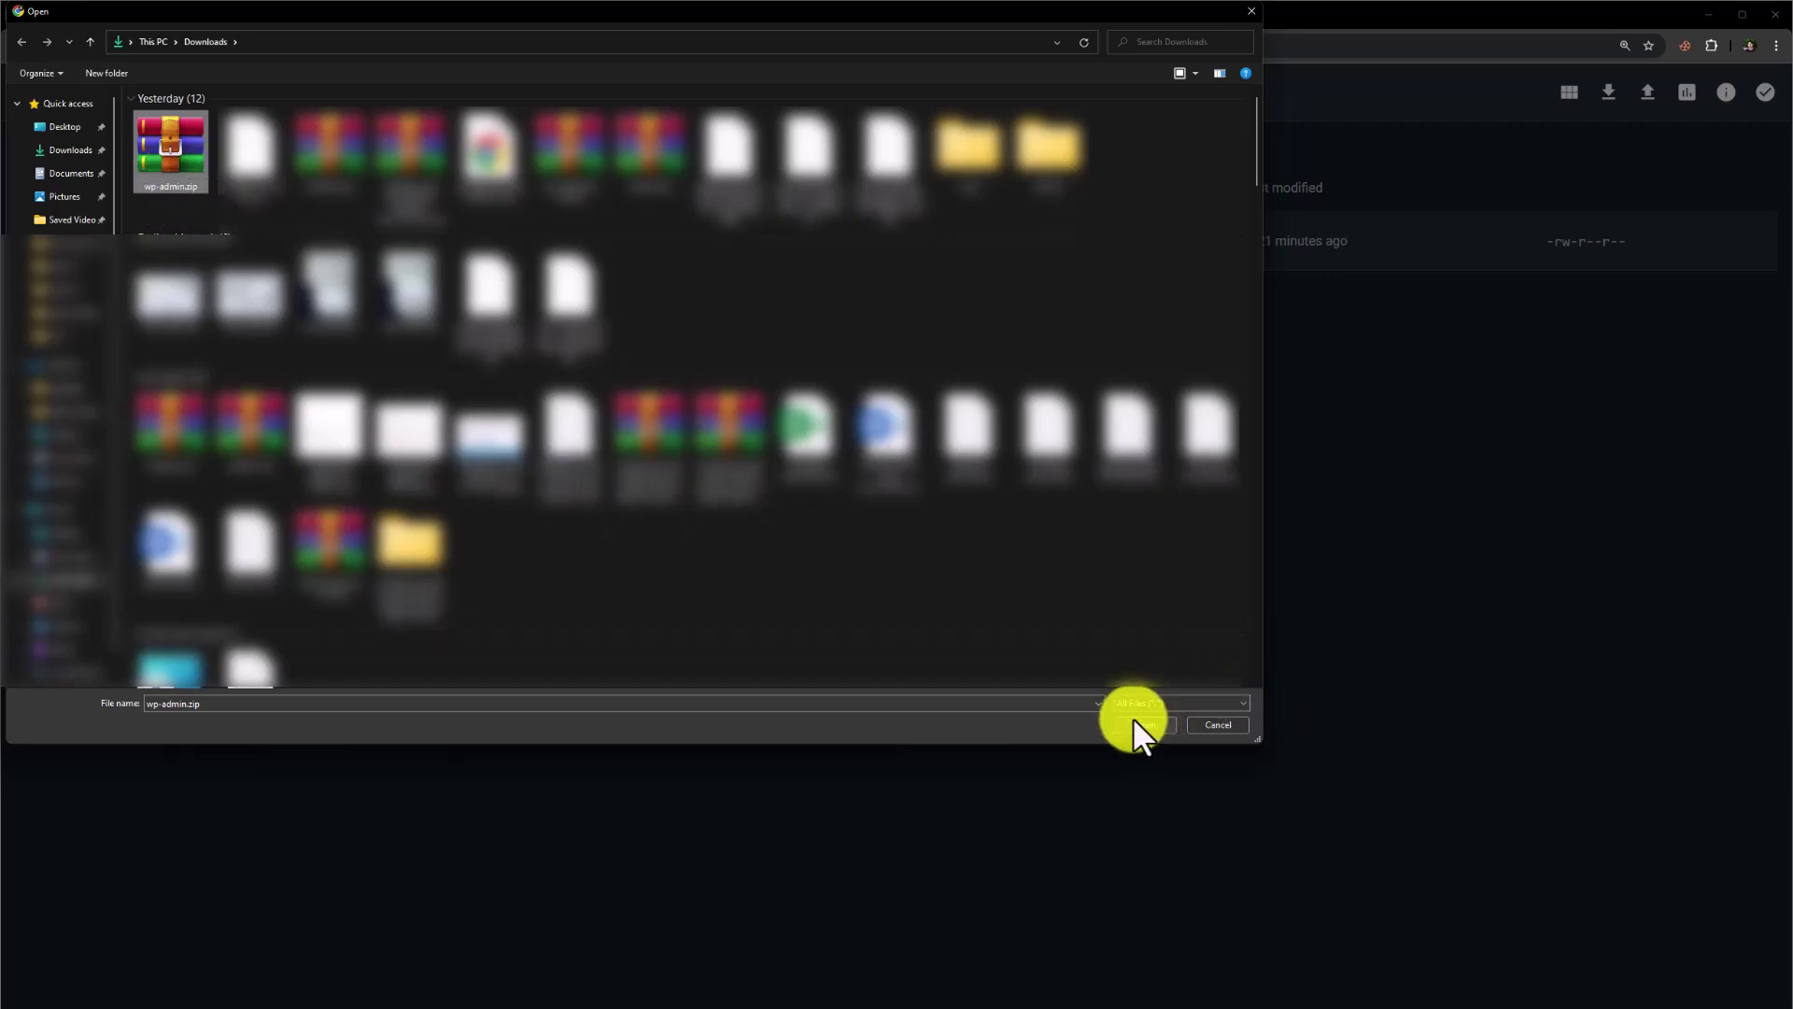
{"action": "left_click", "coordinate": [1221, 725]}
{"action": "left_click", "coordinate": [449, 261]}
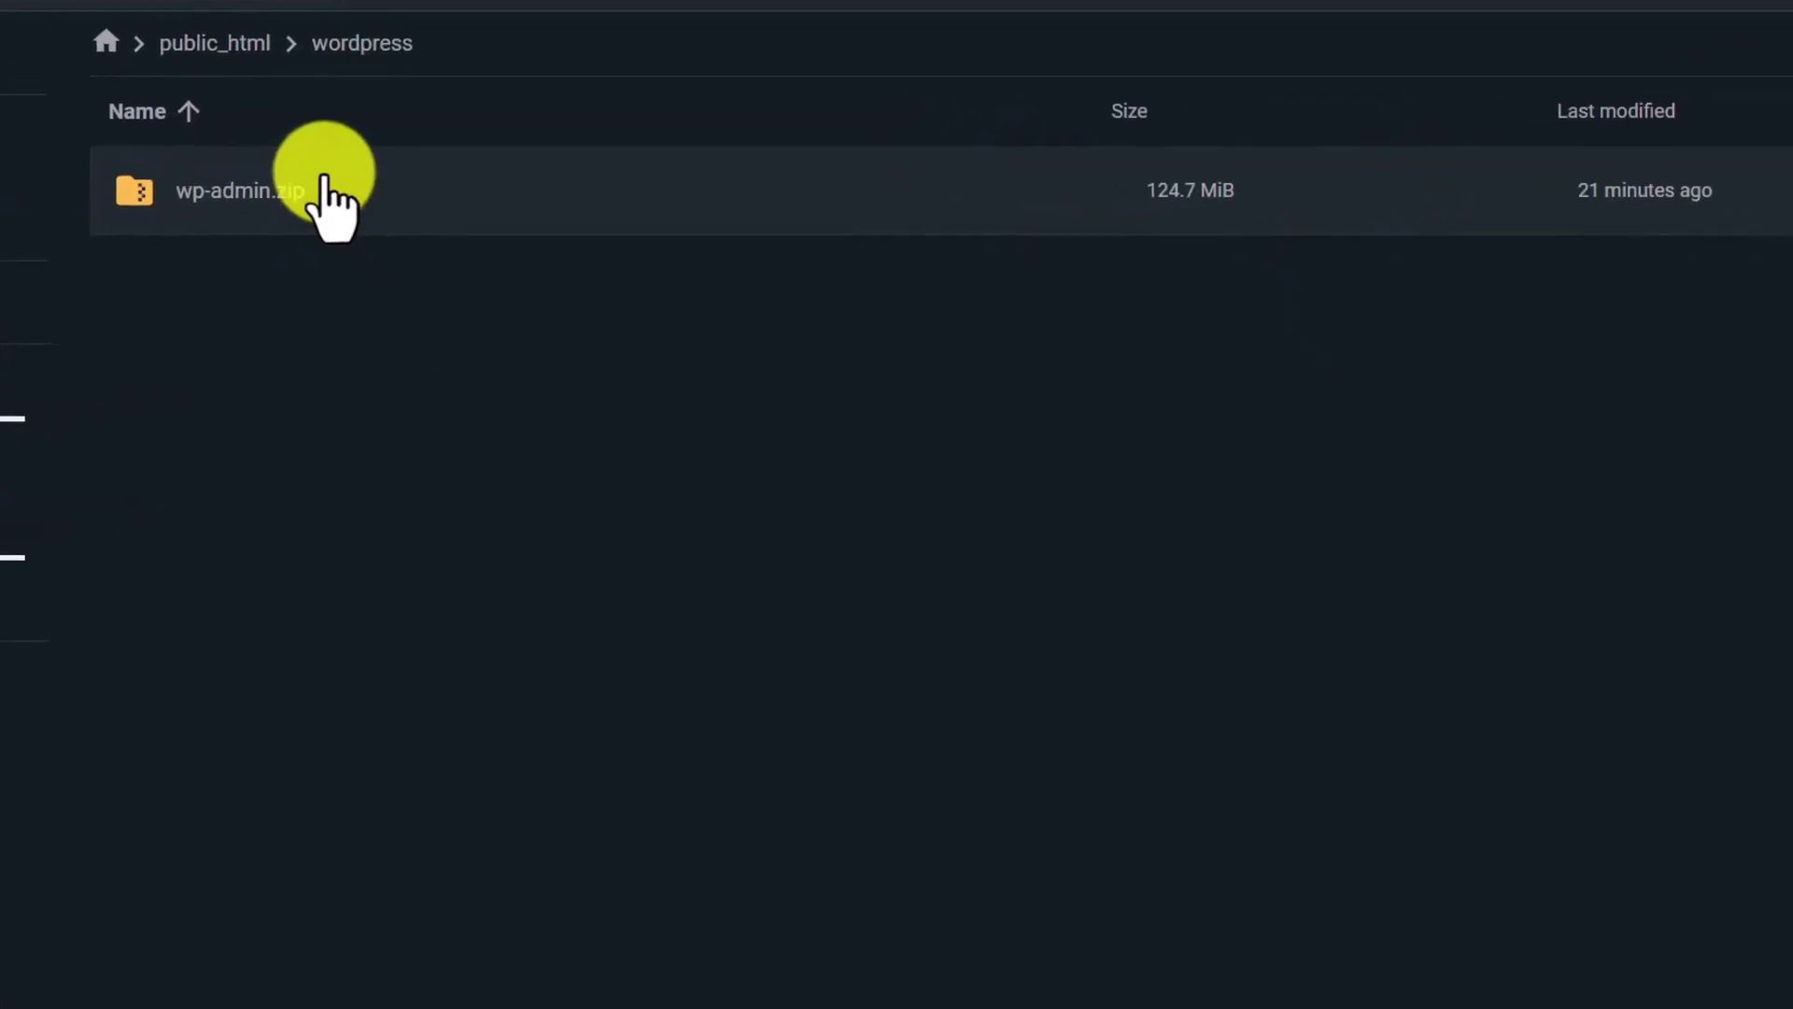
- Extract wp-admin.zip into a new folder named 'newsite'
{"action": "right_click", "coordinate": [322, 178]}
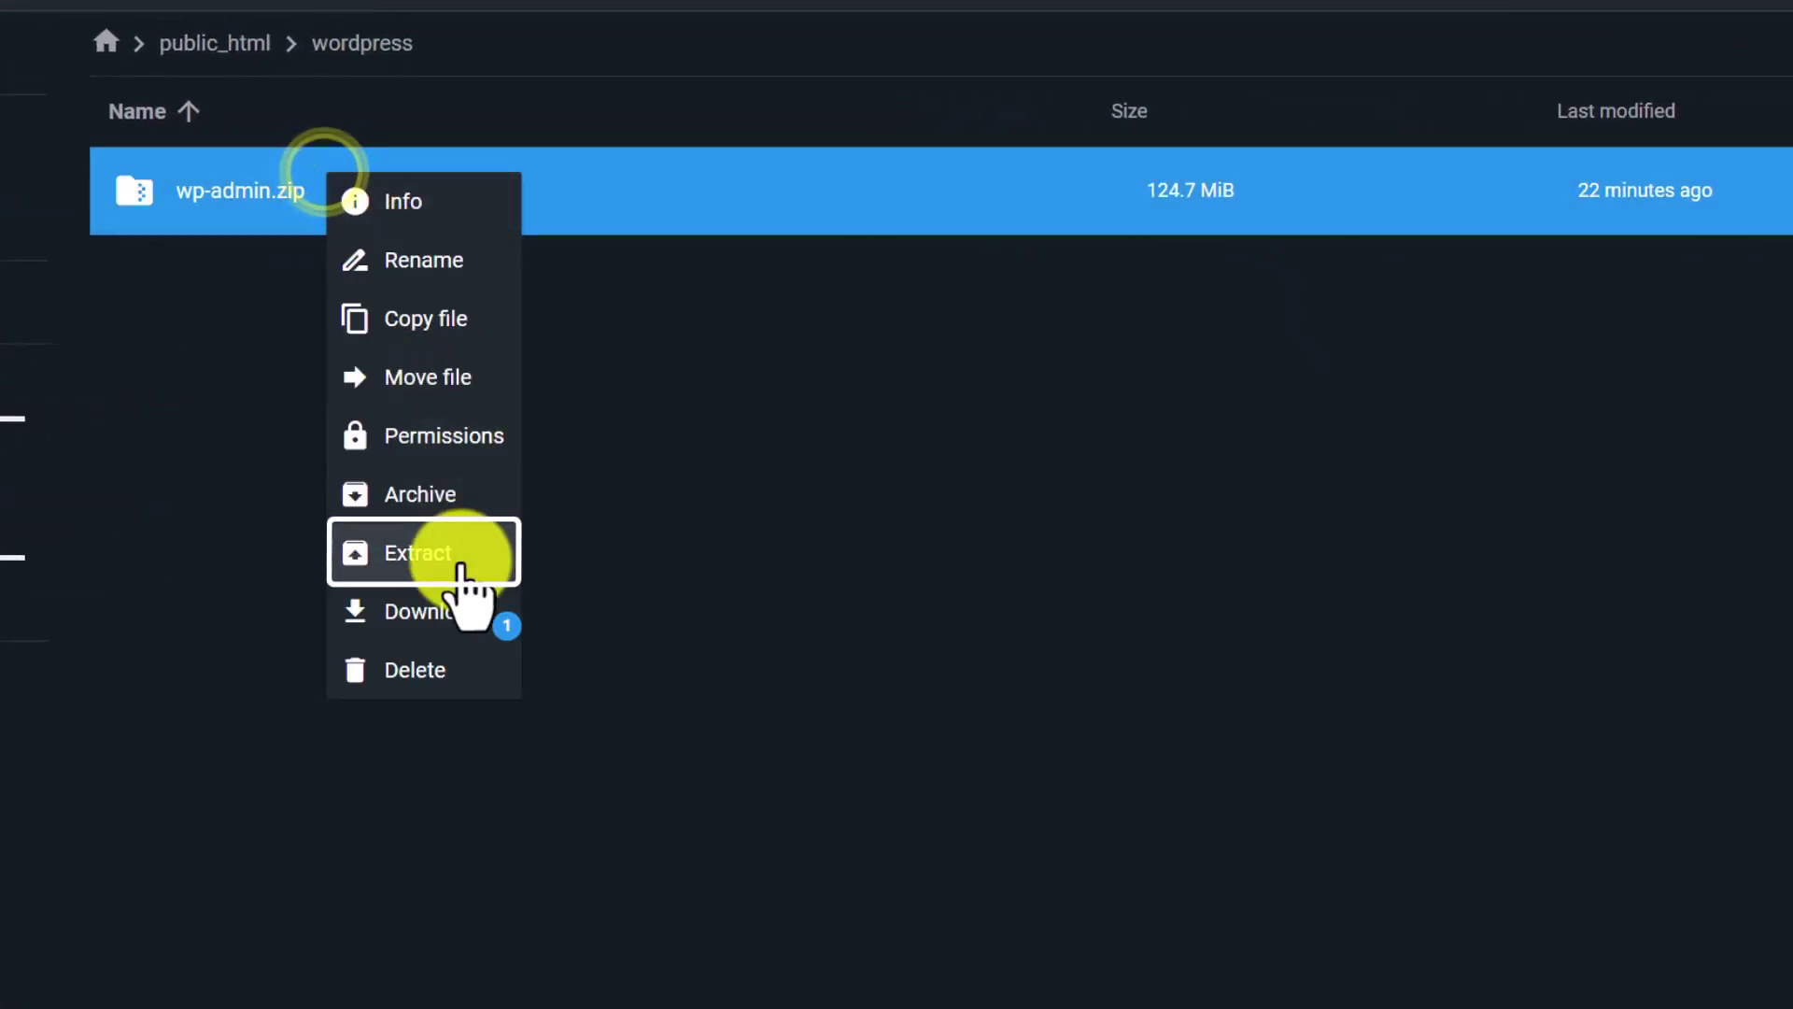
{"action": "left_click", "coordinate": [409, 556]}
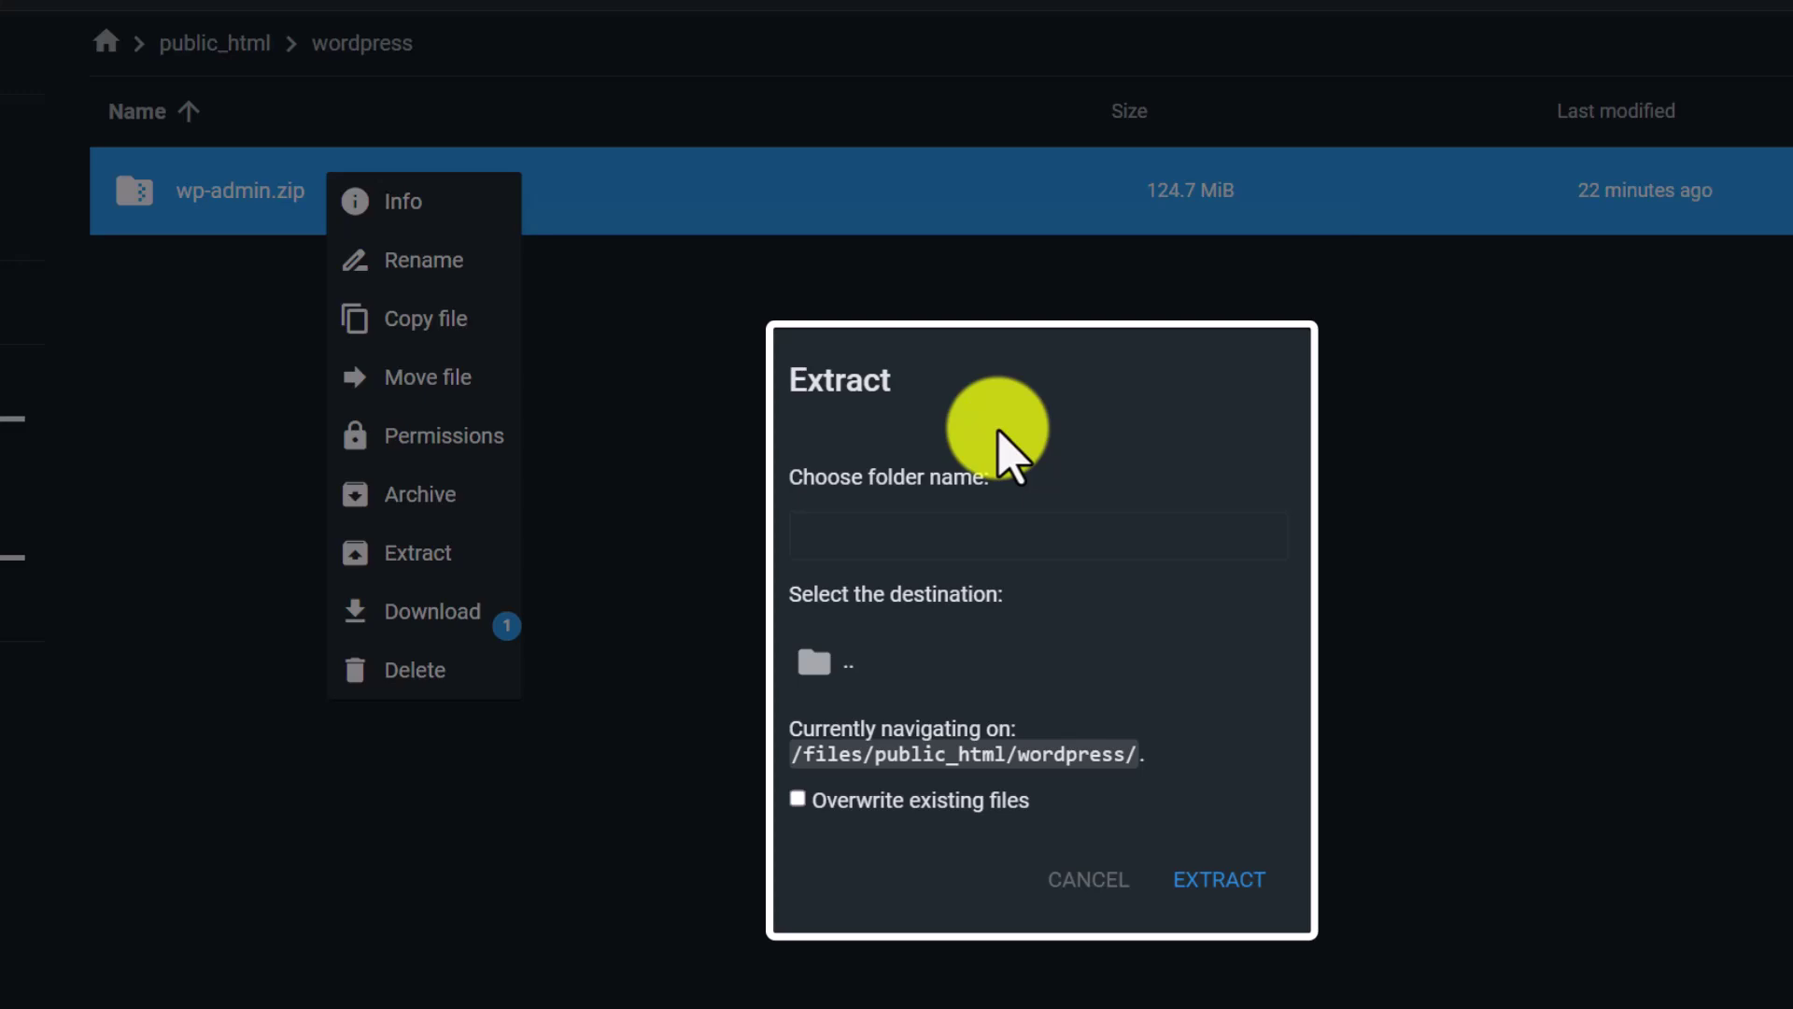
{"action": "left_click", "coordinate": [1066, 525]}
{"action": "type", "text": "newsite"}
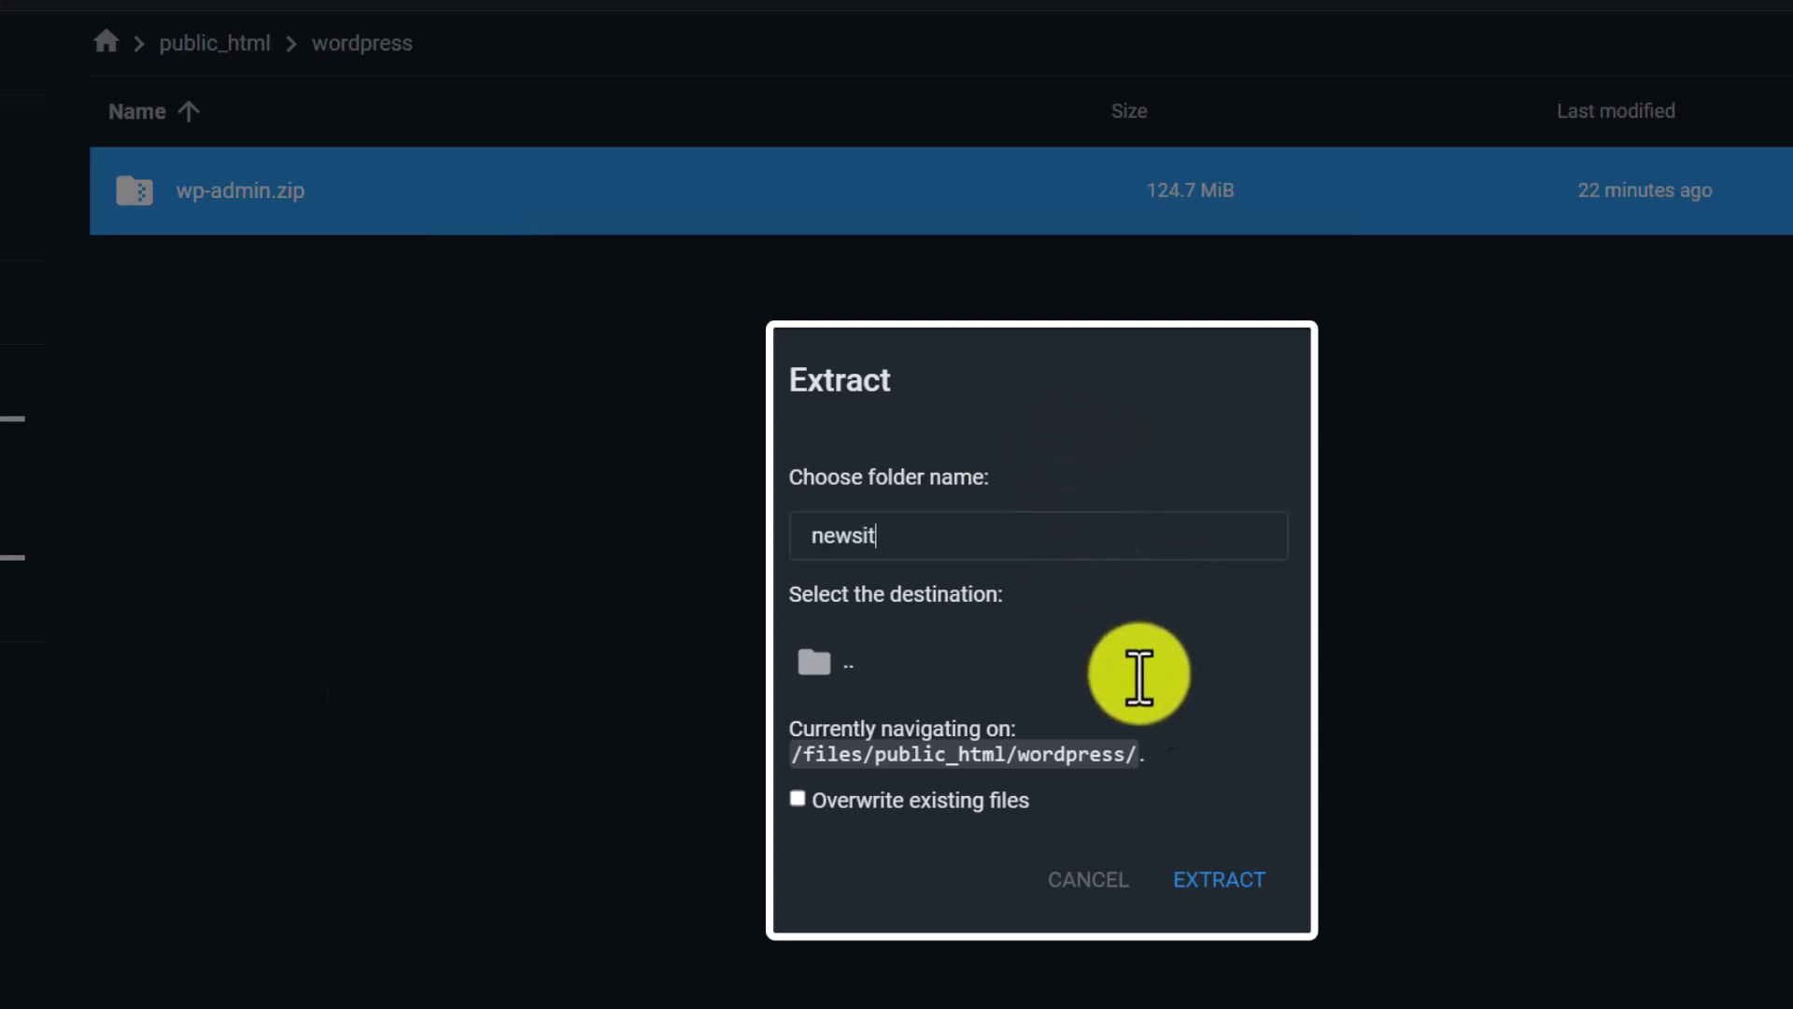
{"action": "left_click", "coordinate": [1231, 880]}
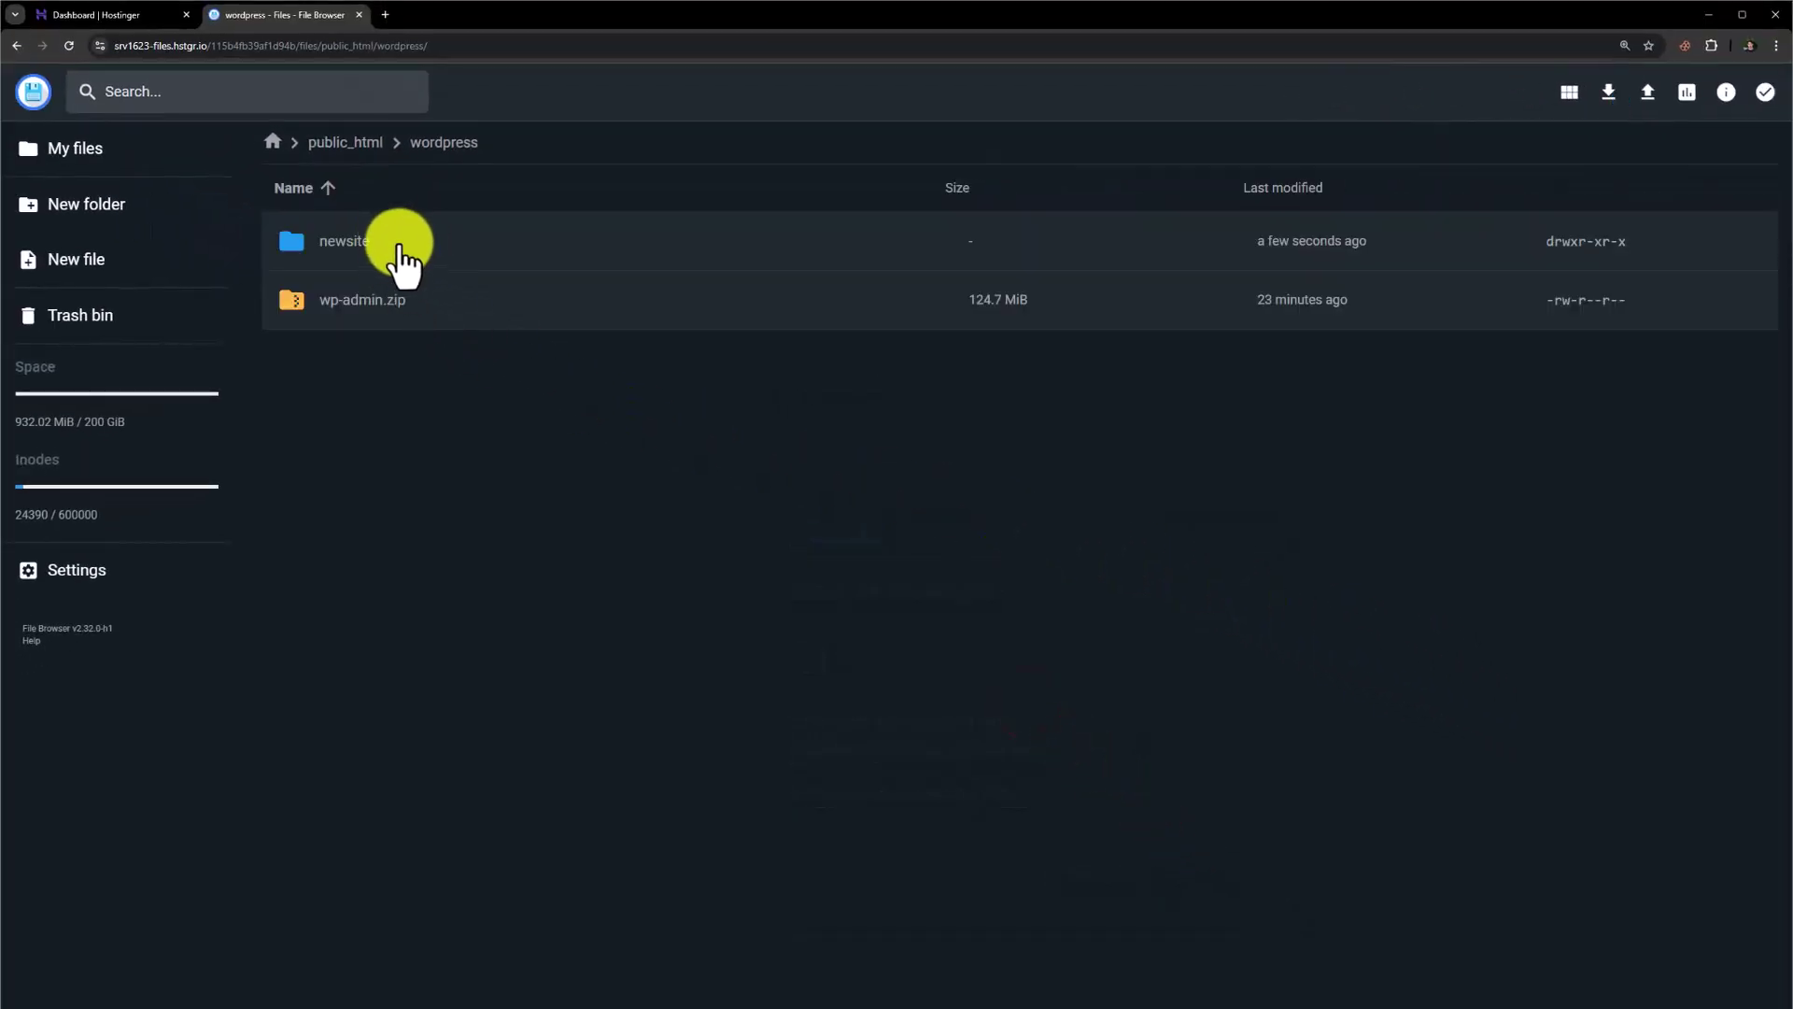
- Open the newsite folder and select all of its files for moving
{"action": "left_click", "coordinate": [408, 245]}
{"action": "double_click", "coordinate": [408, 245]}
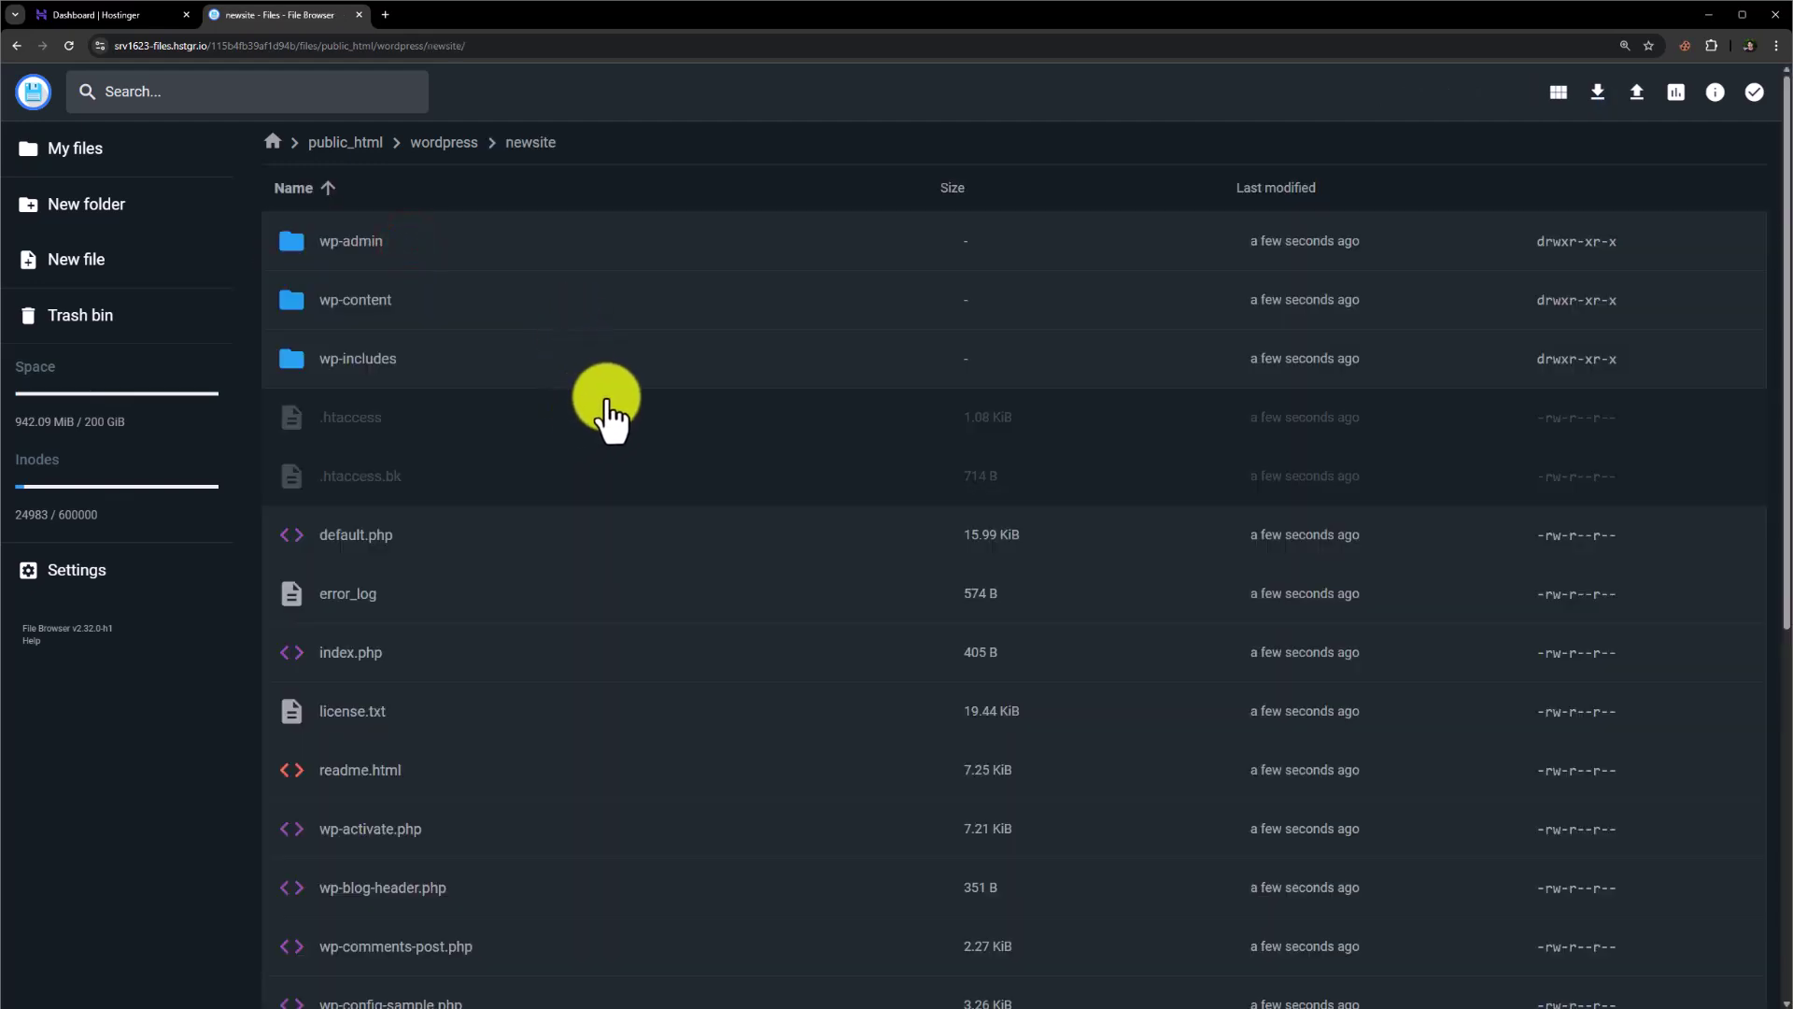
{"action": "scroll", "coordinate": [607, 411], "scroll_direction": "down", "scroll_amount": 5}
{"action": "scroll", "coordinate": [603, 411], "scroll_direction": "up", "scroll_amount": 5}
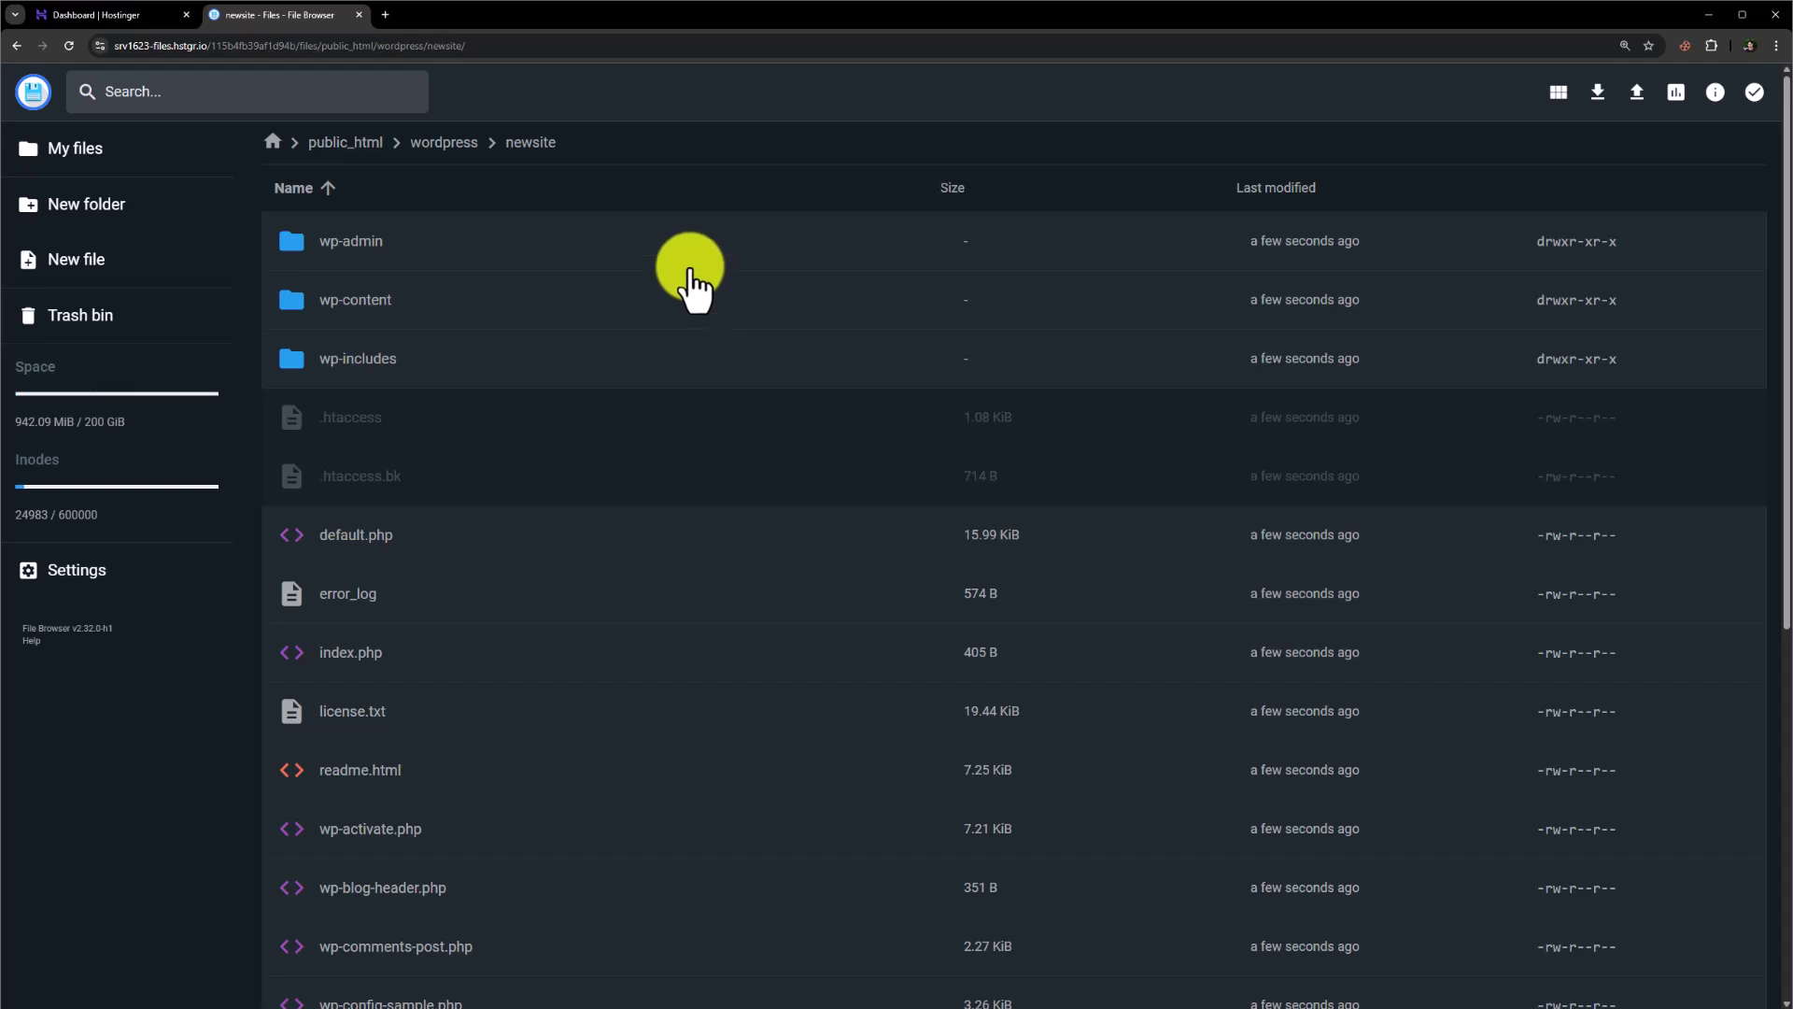
{"action": "key", "text": "ctrl+a"}
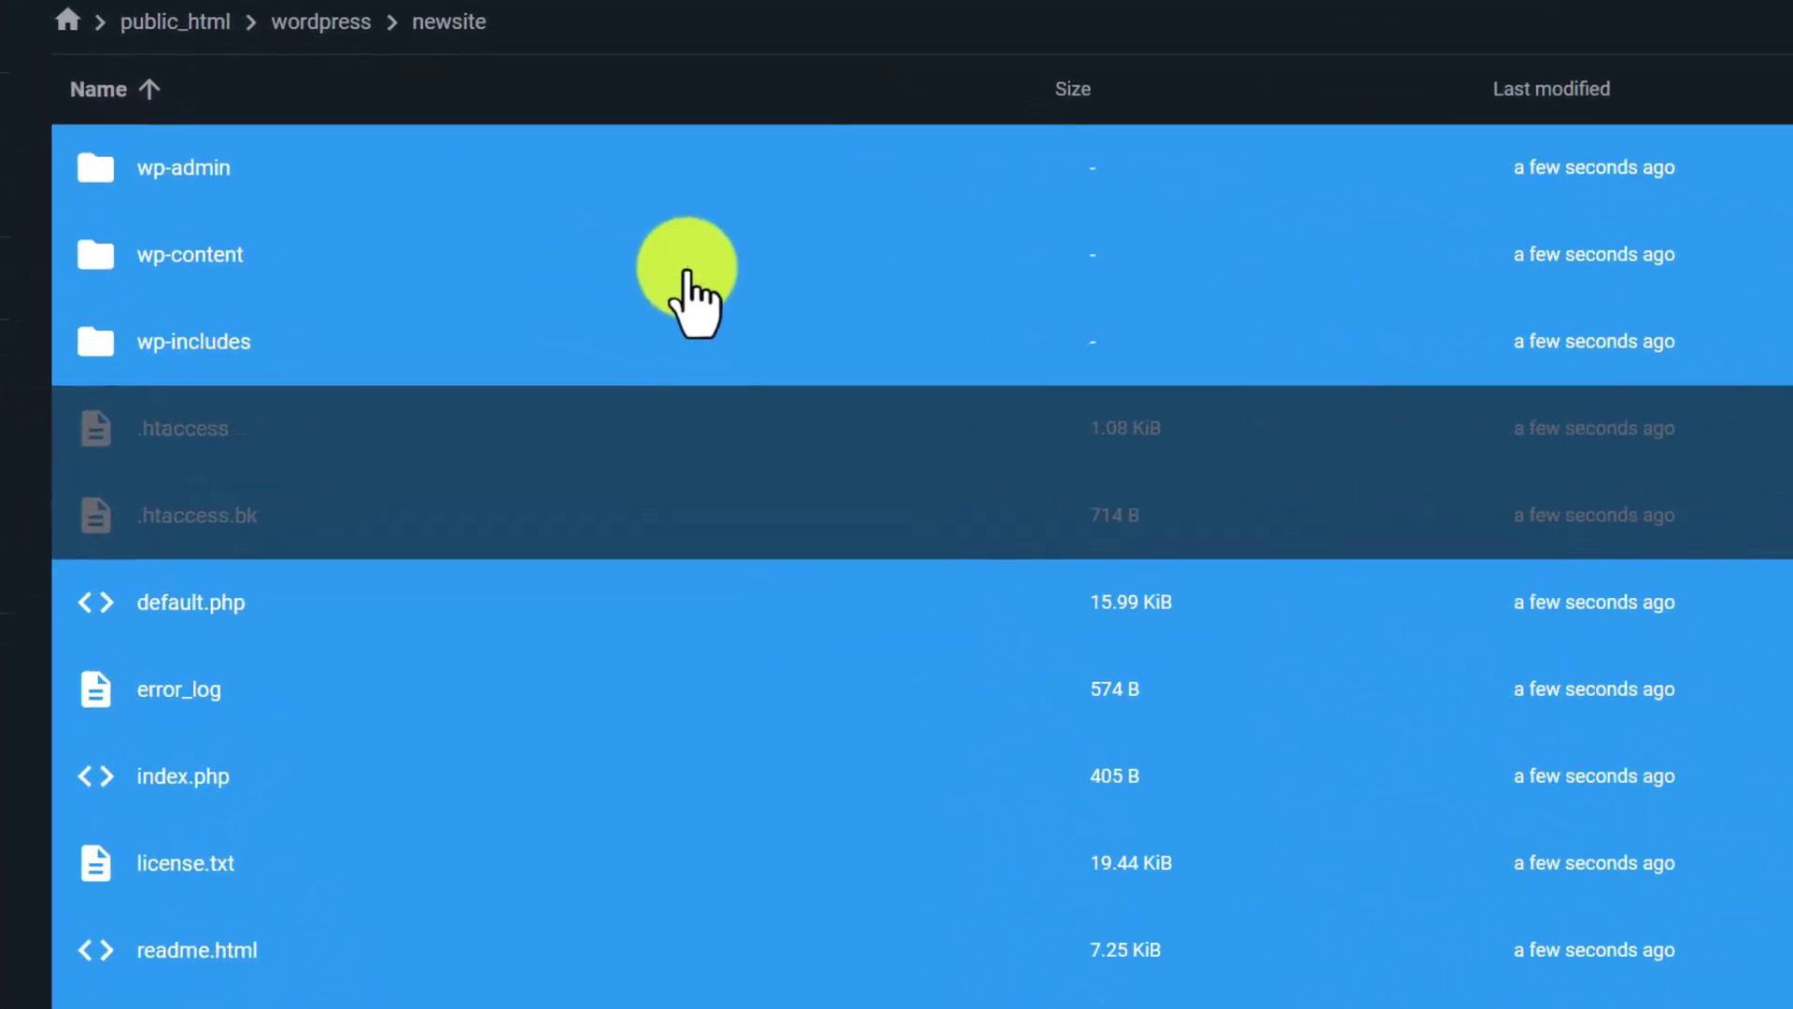
{"action": "right_click", "coordinate": [579, 178]}
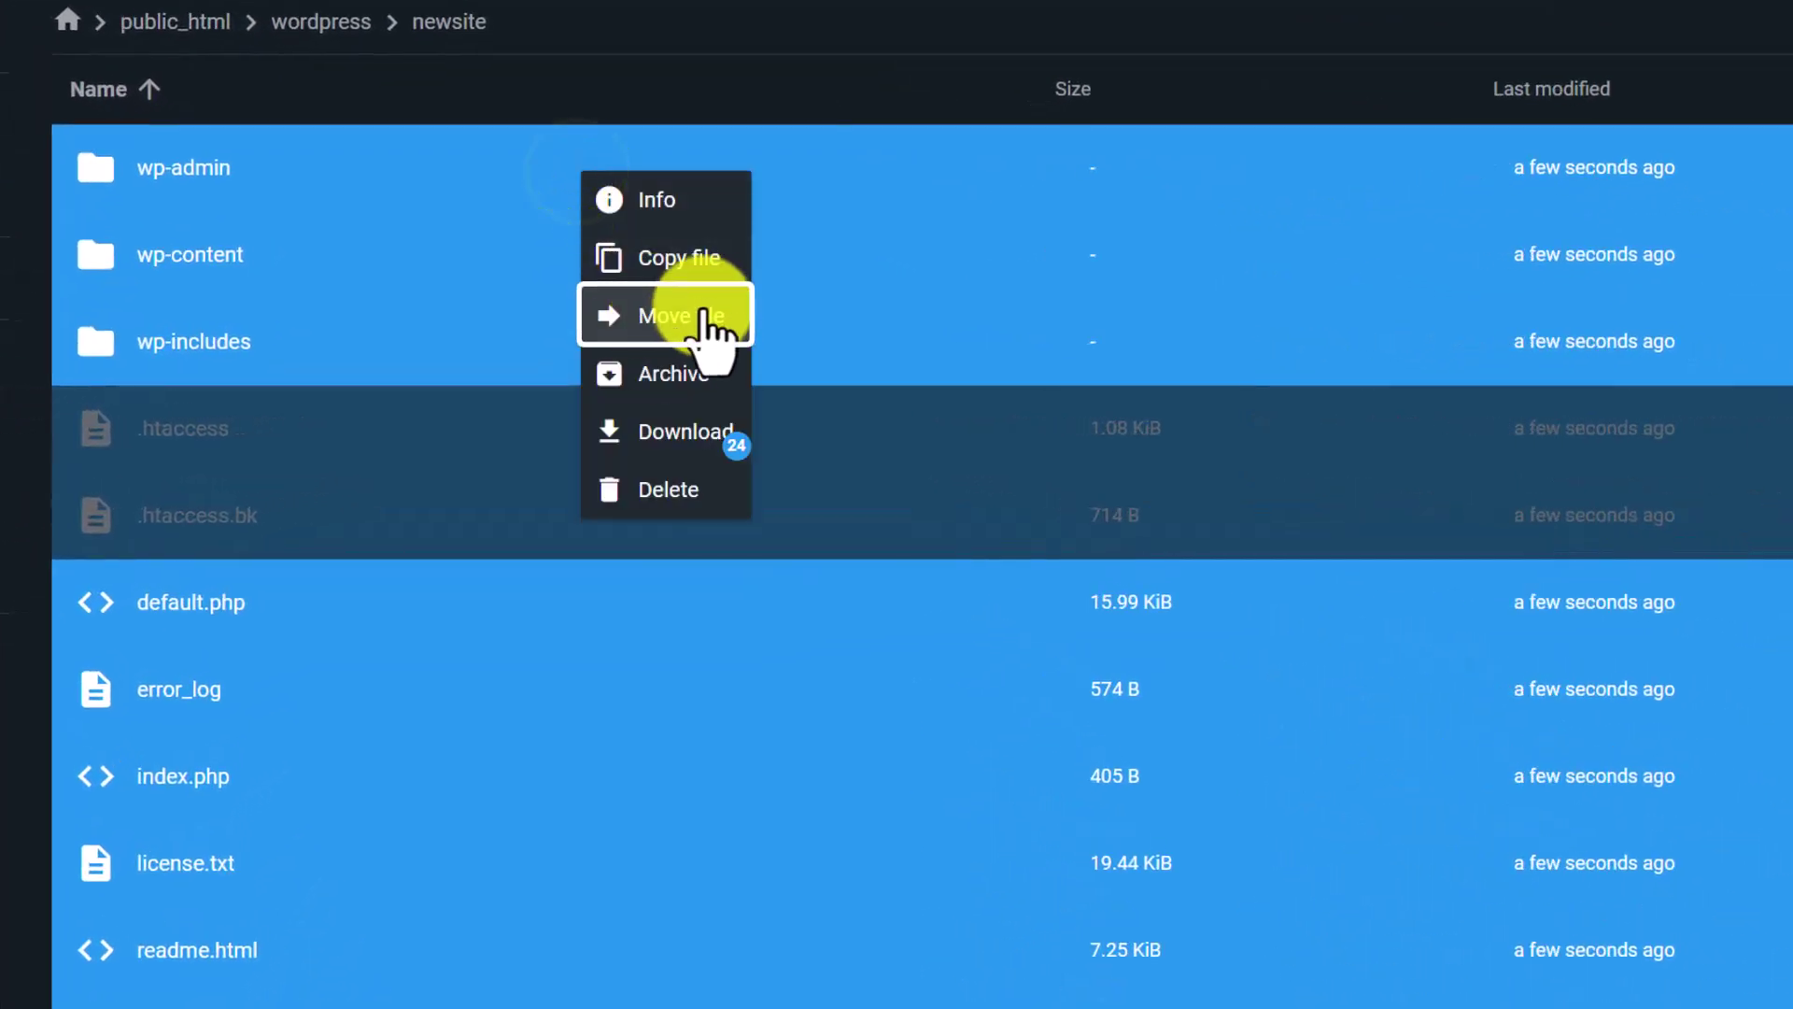
{"action": "left_click", "coordinate": [665, 322]}
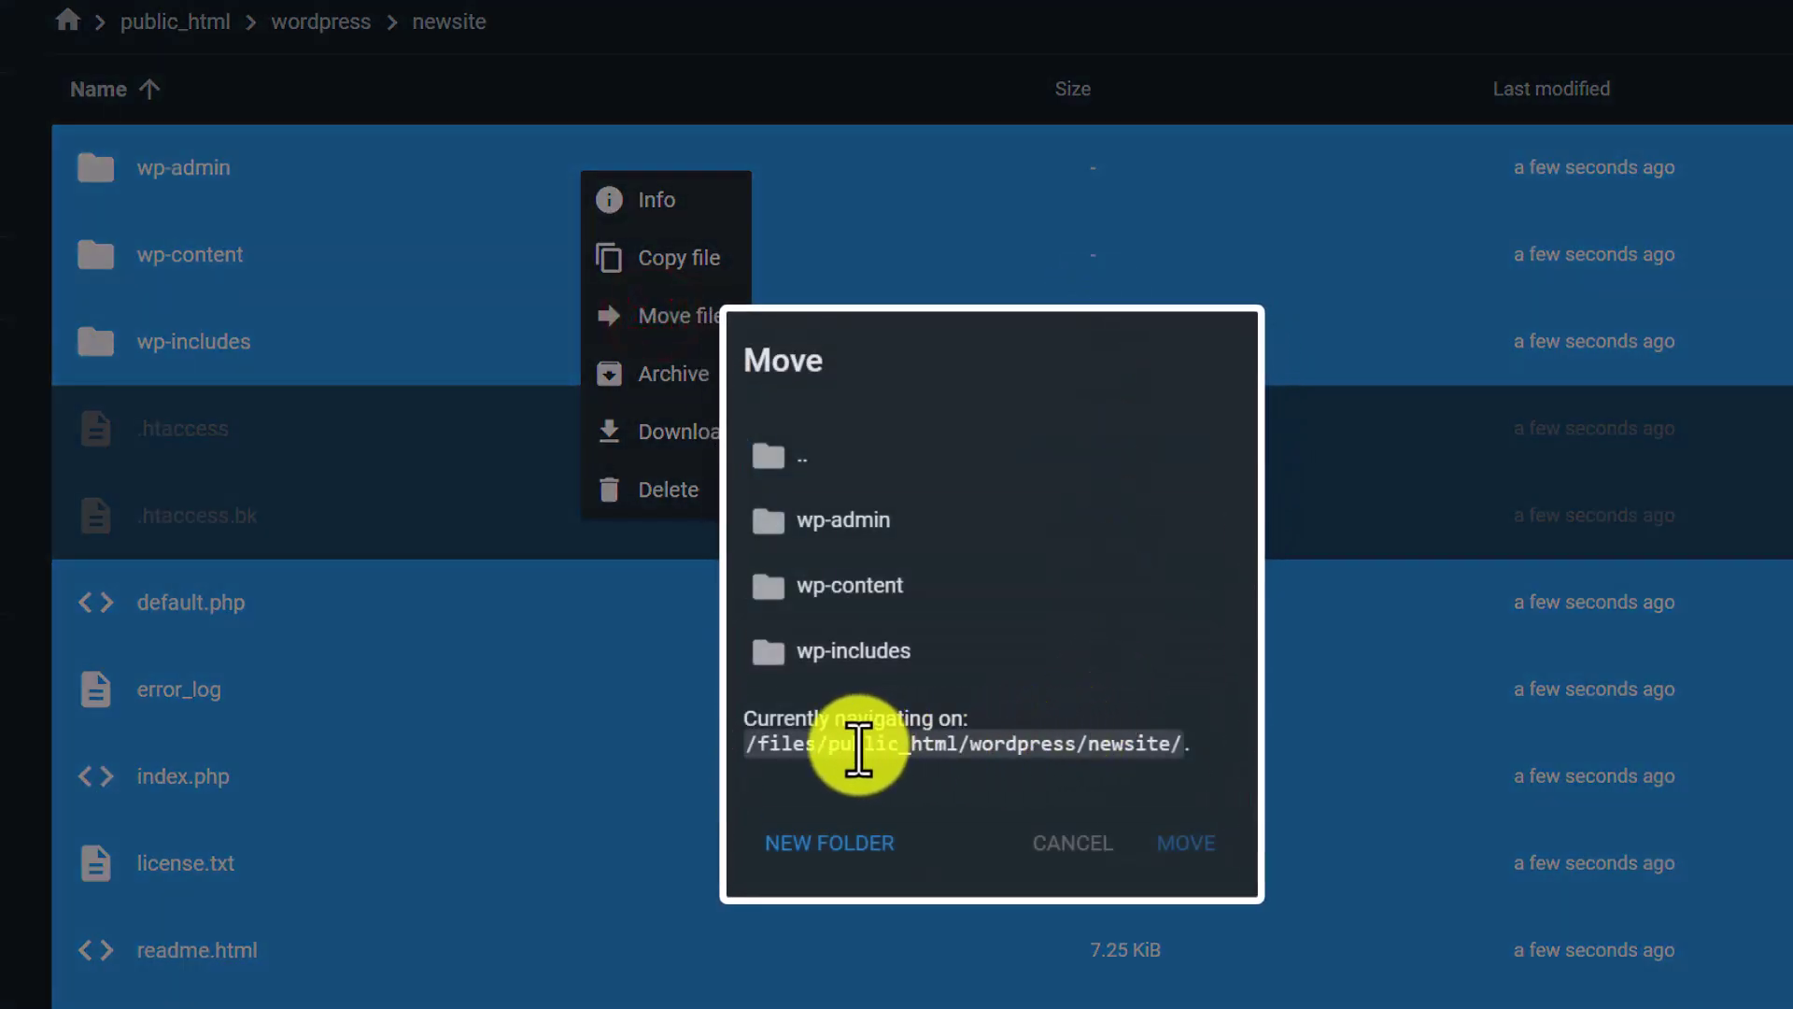
- Move the selected files up into the parent wordpress folder
{"action": "left_click_drag", "start_coordinate": [828, 745], "coordinate": [1179, 747]}
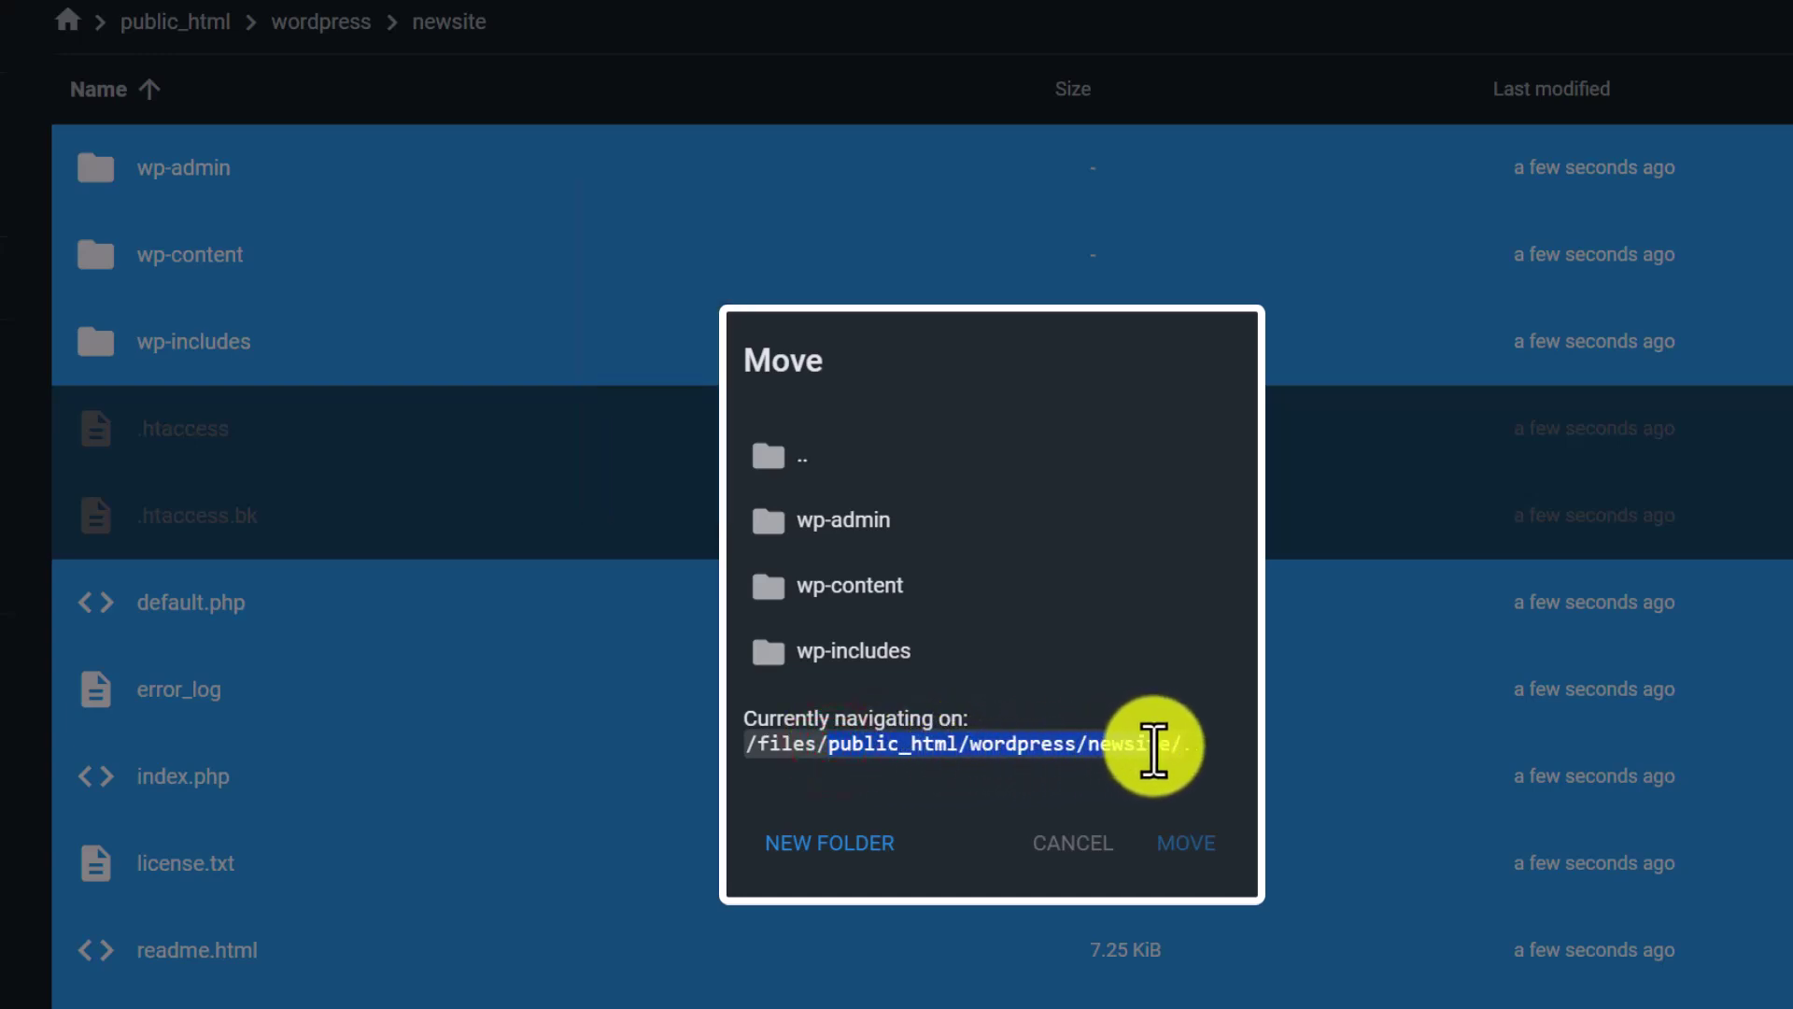
{"action": "left_click_drag", "start_coordinate": [876, 748], "coordinate": [1084, 744]}
{"action": "left_click", "coordinate": [1084, 744]}
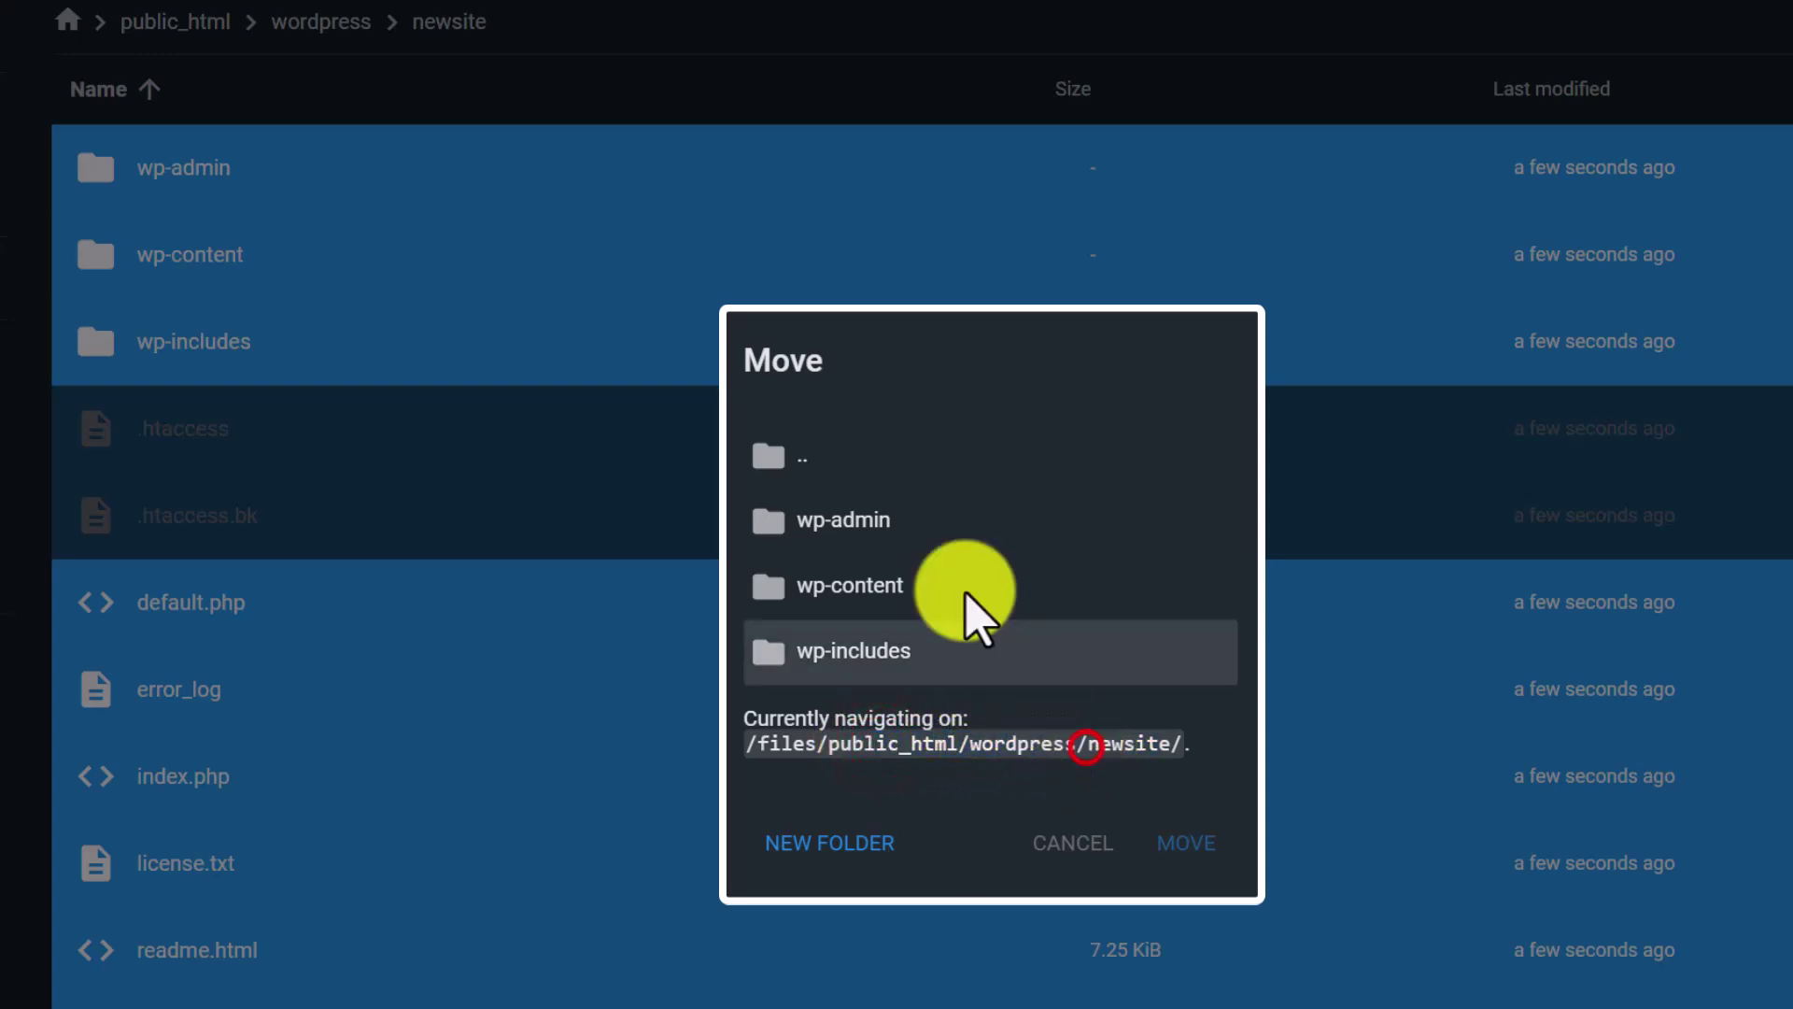
{"action": "double_click", "coordinate": [796, 459]}
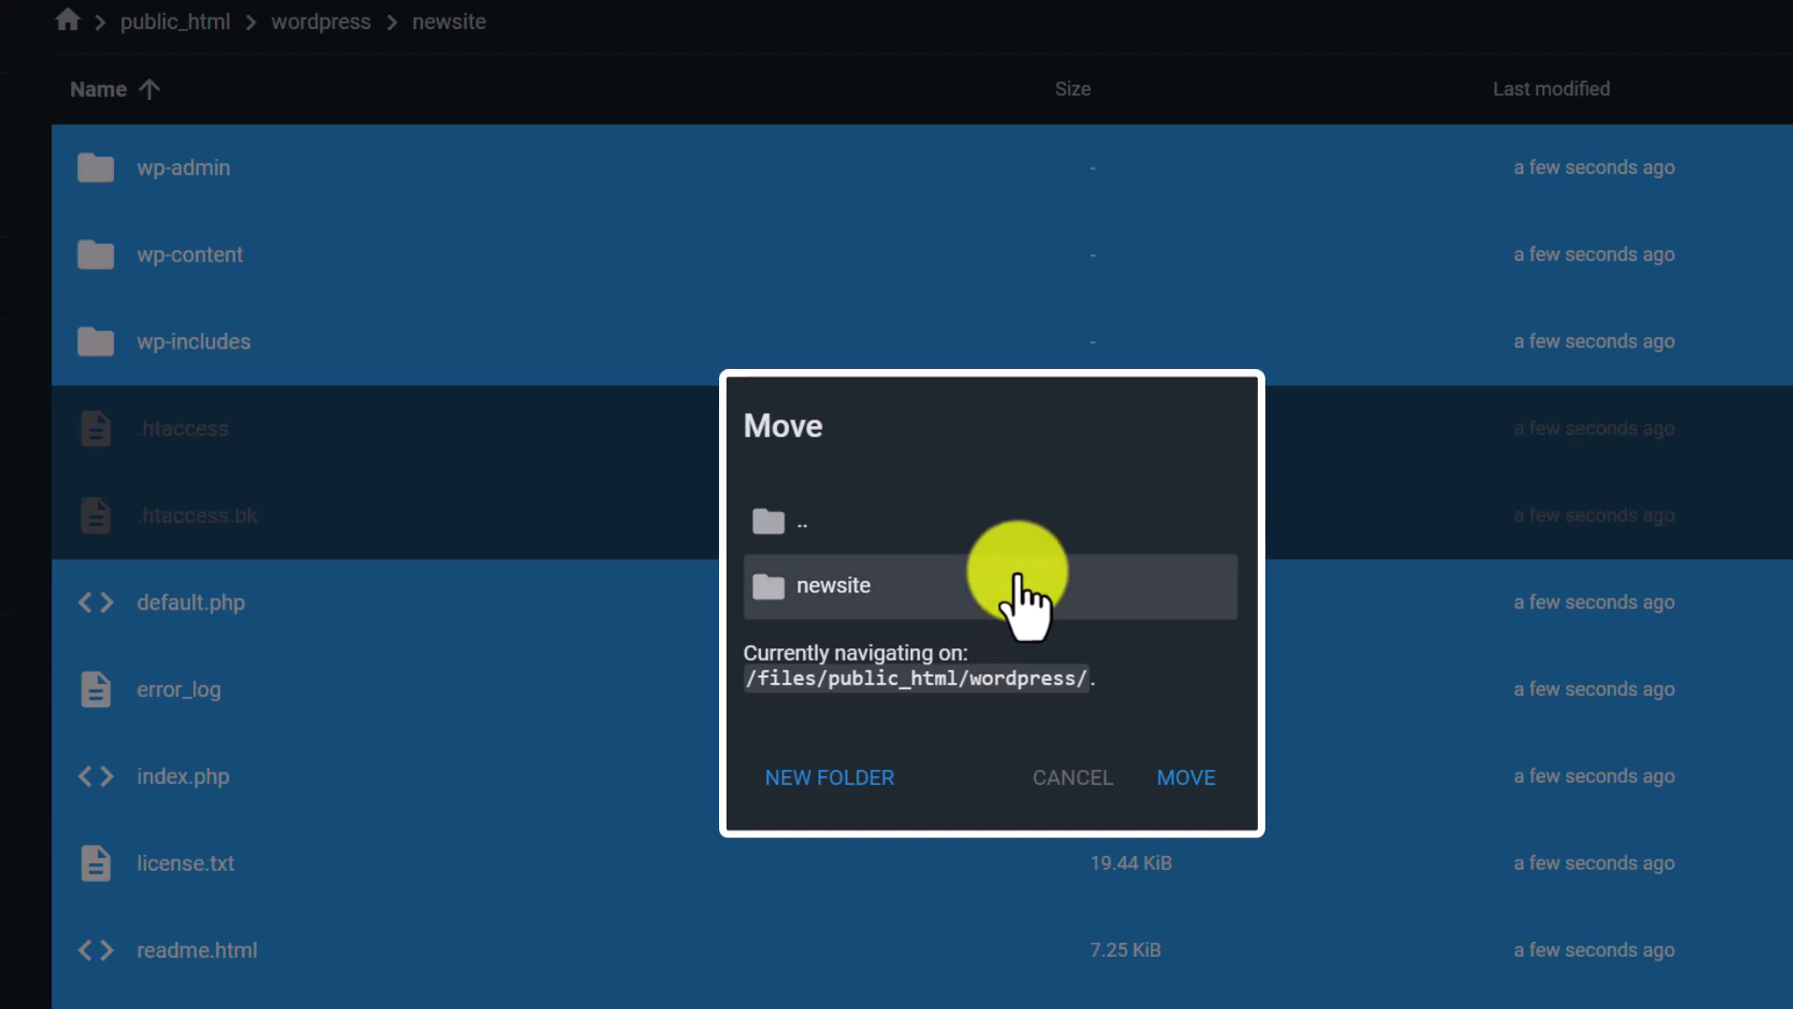
{"action": "left_click", "coordinate": [1191, 776]}
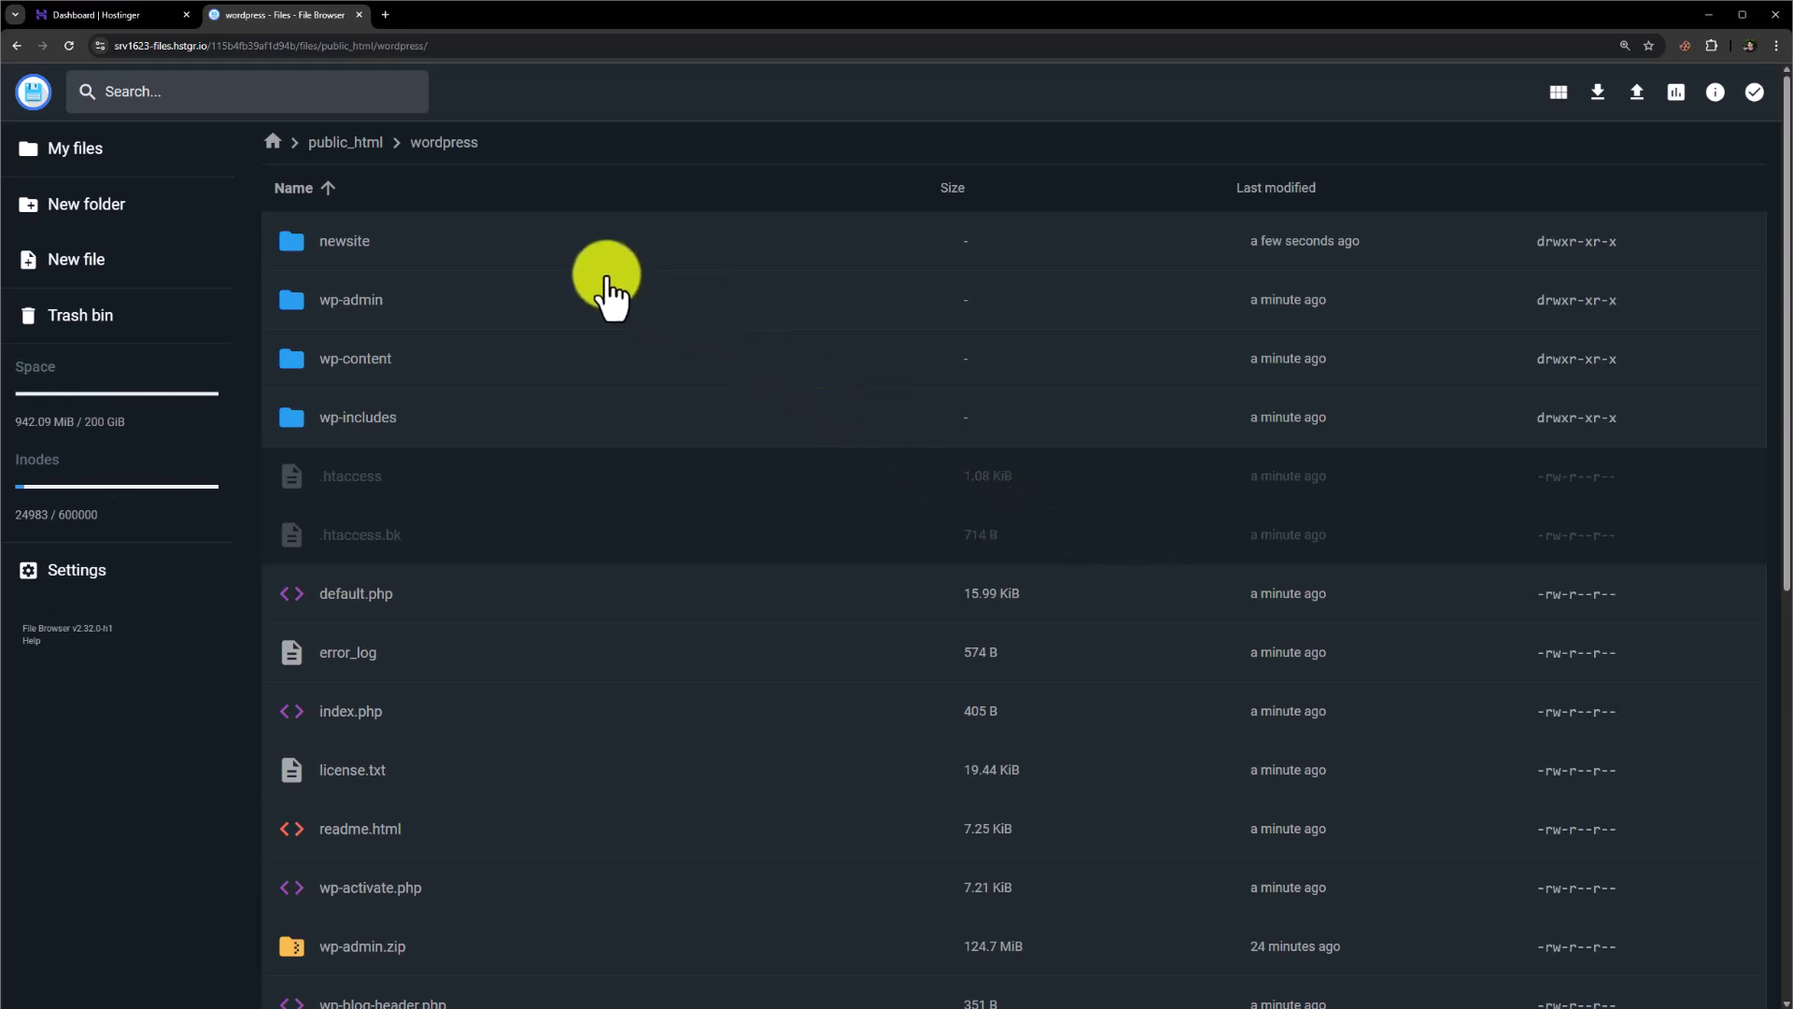
- Go to the site's MySQL Databases page and highlight the NewSite database in the current list
{"action": "left_click", "coordinate": [116, 19]}
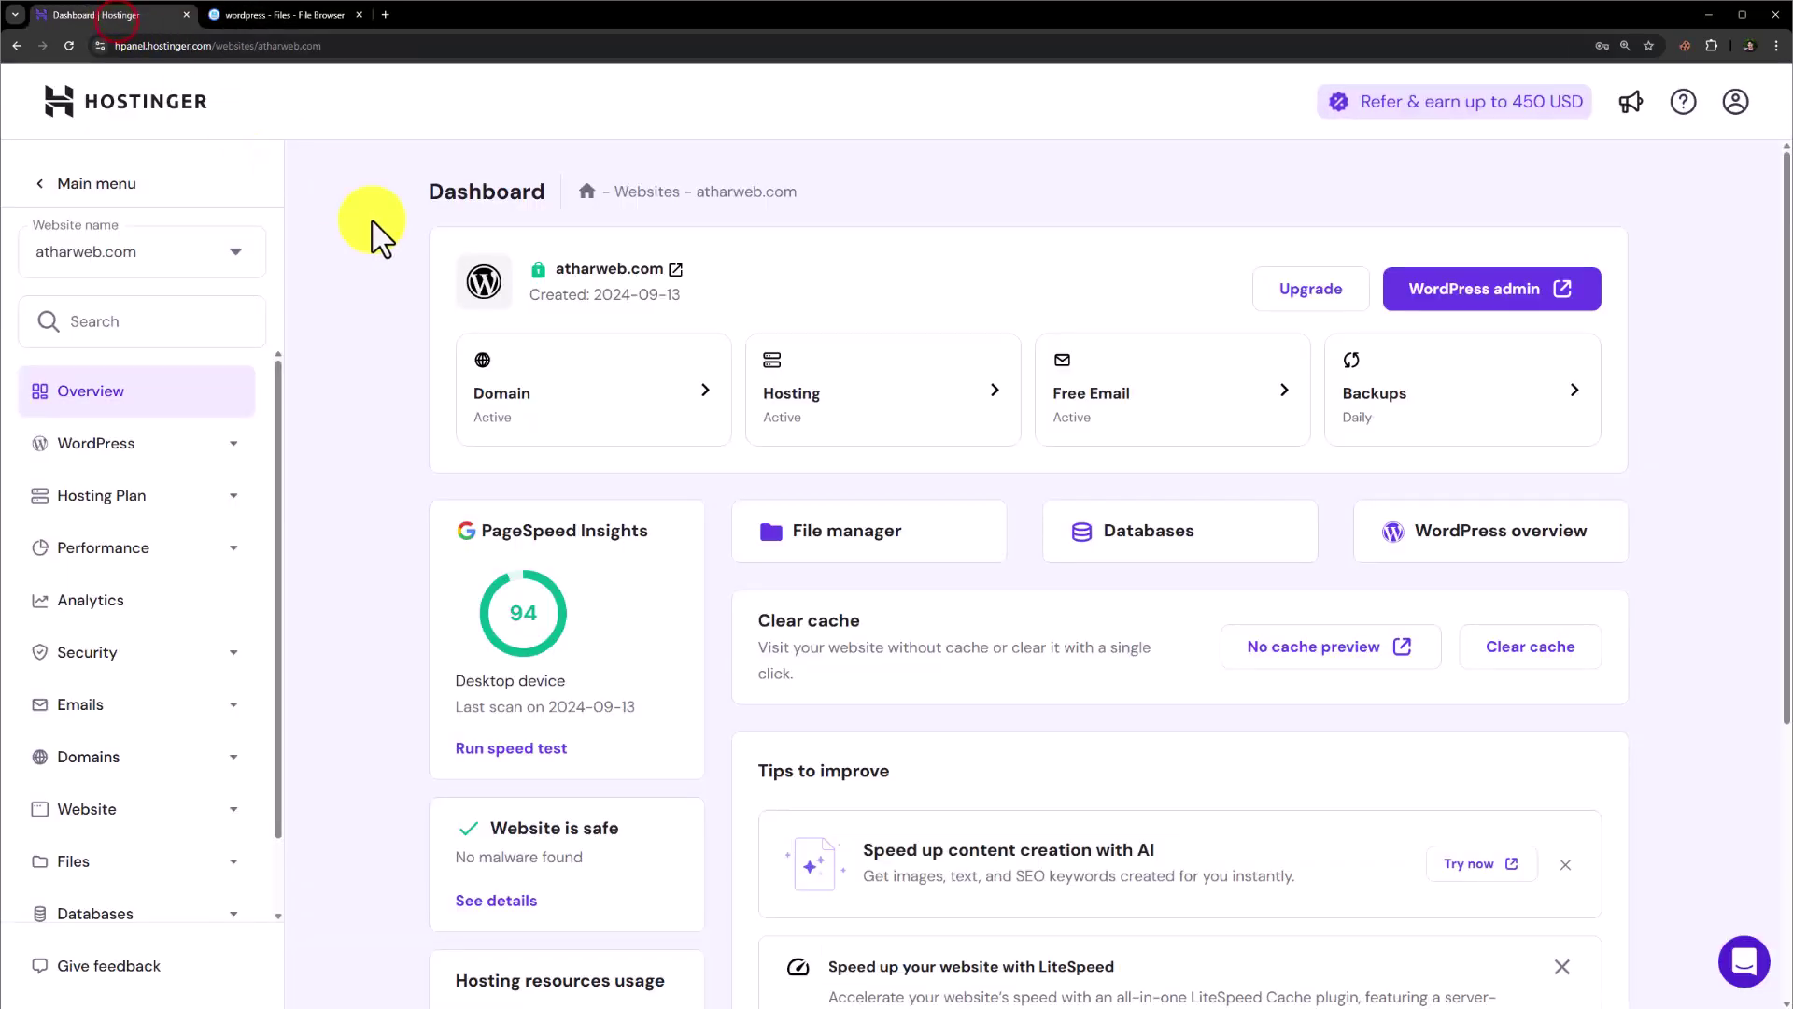
{"action": "left_click", "coordinate": [1167, 551]}
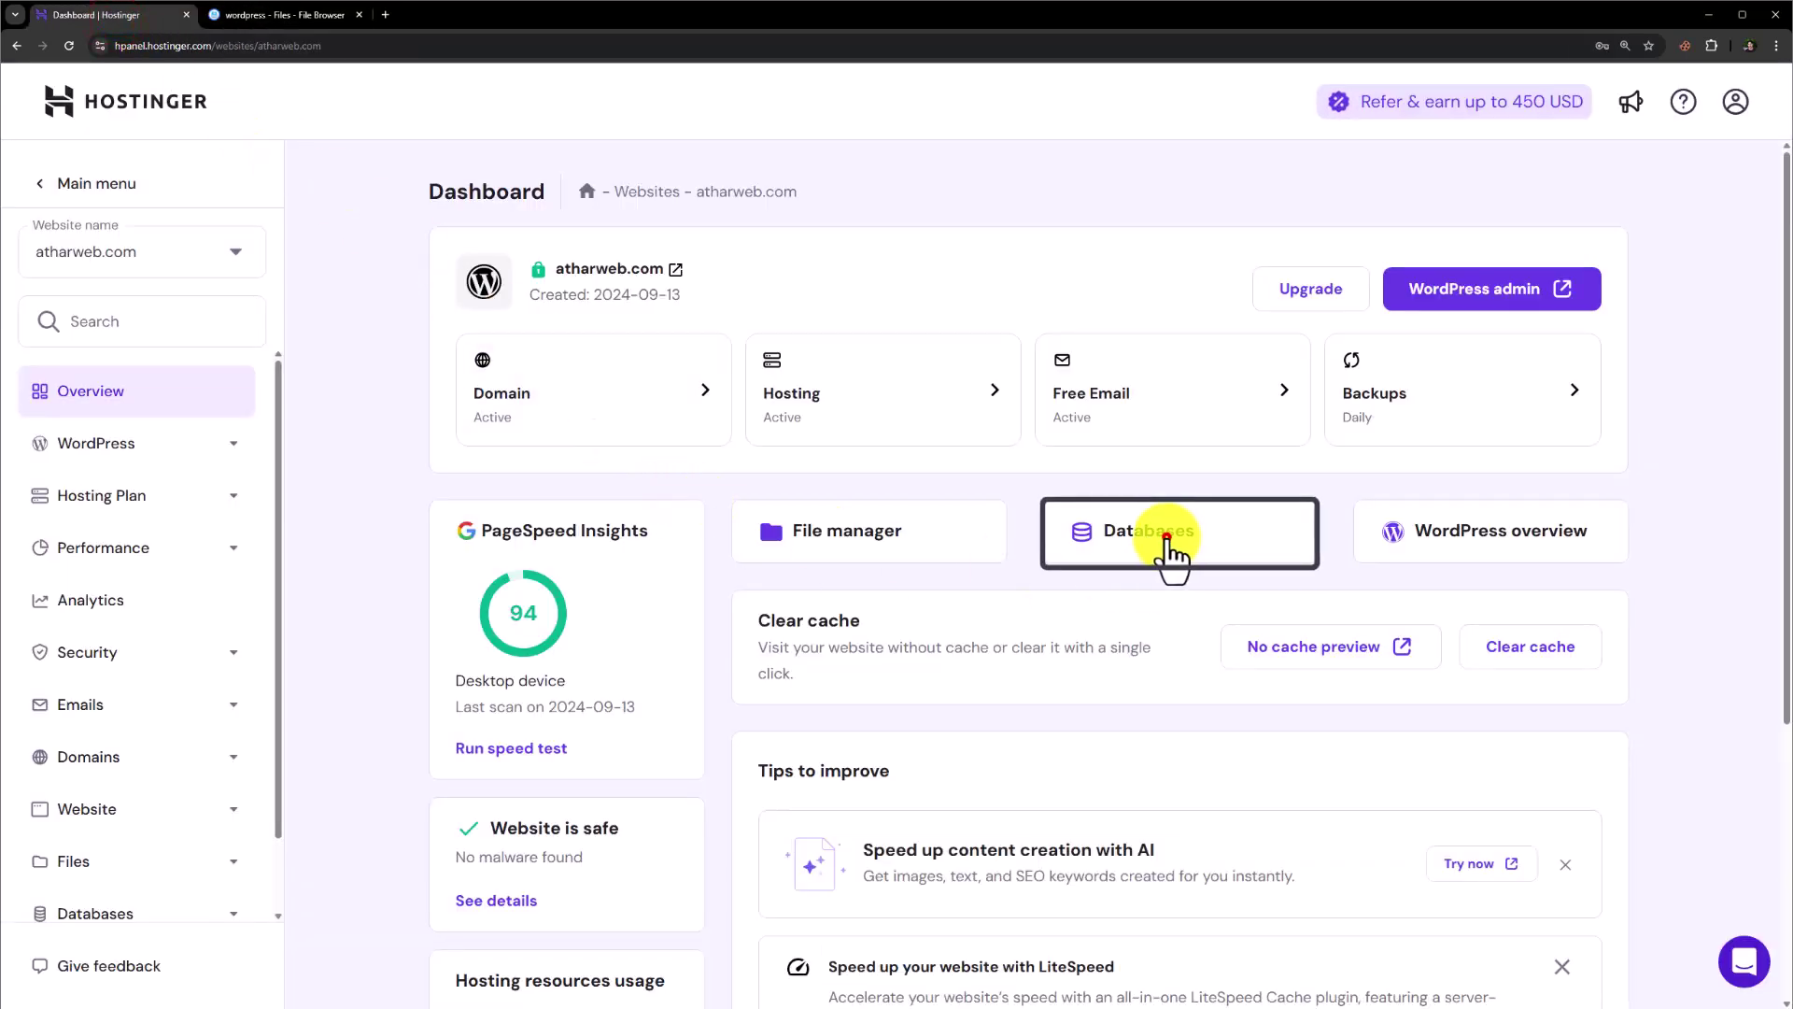
{"action": "left_click", "coordinate": [1141, 532]}
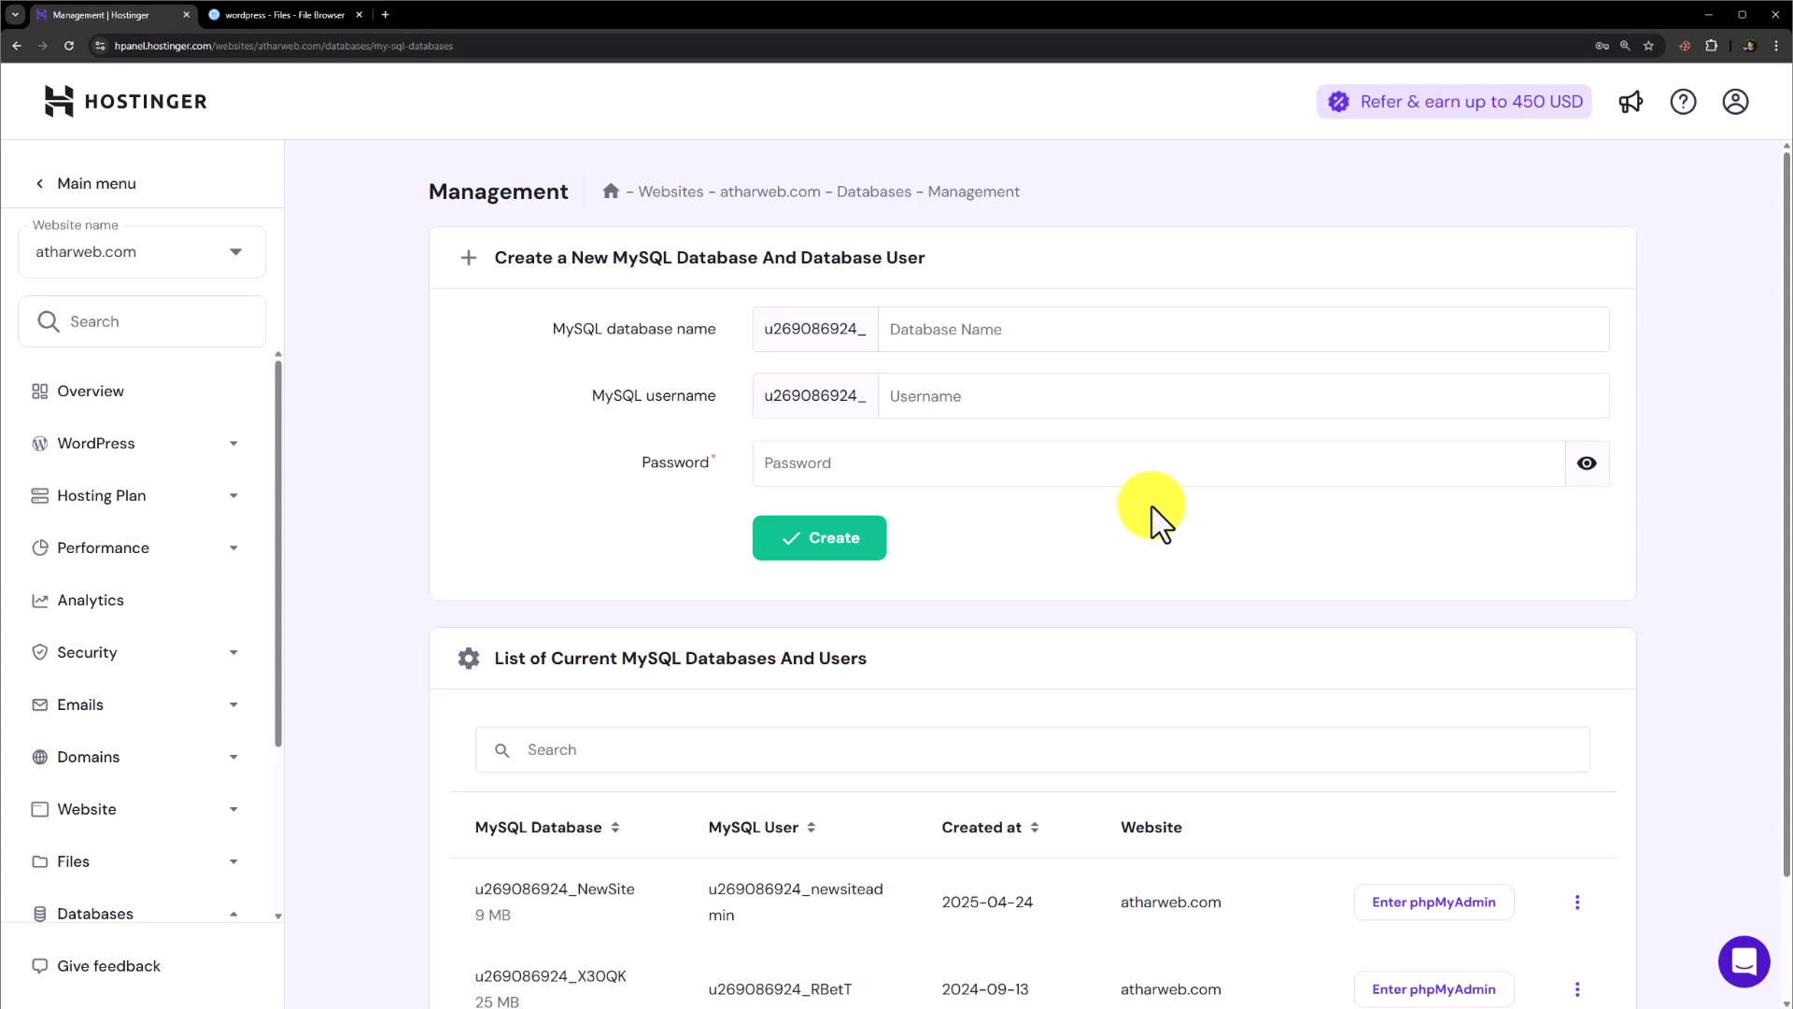
{"action": "left_click", "coordinate": [984, 329]}
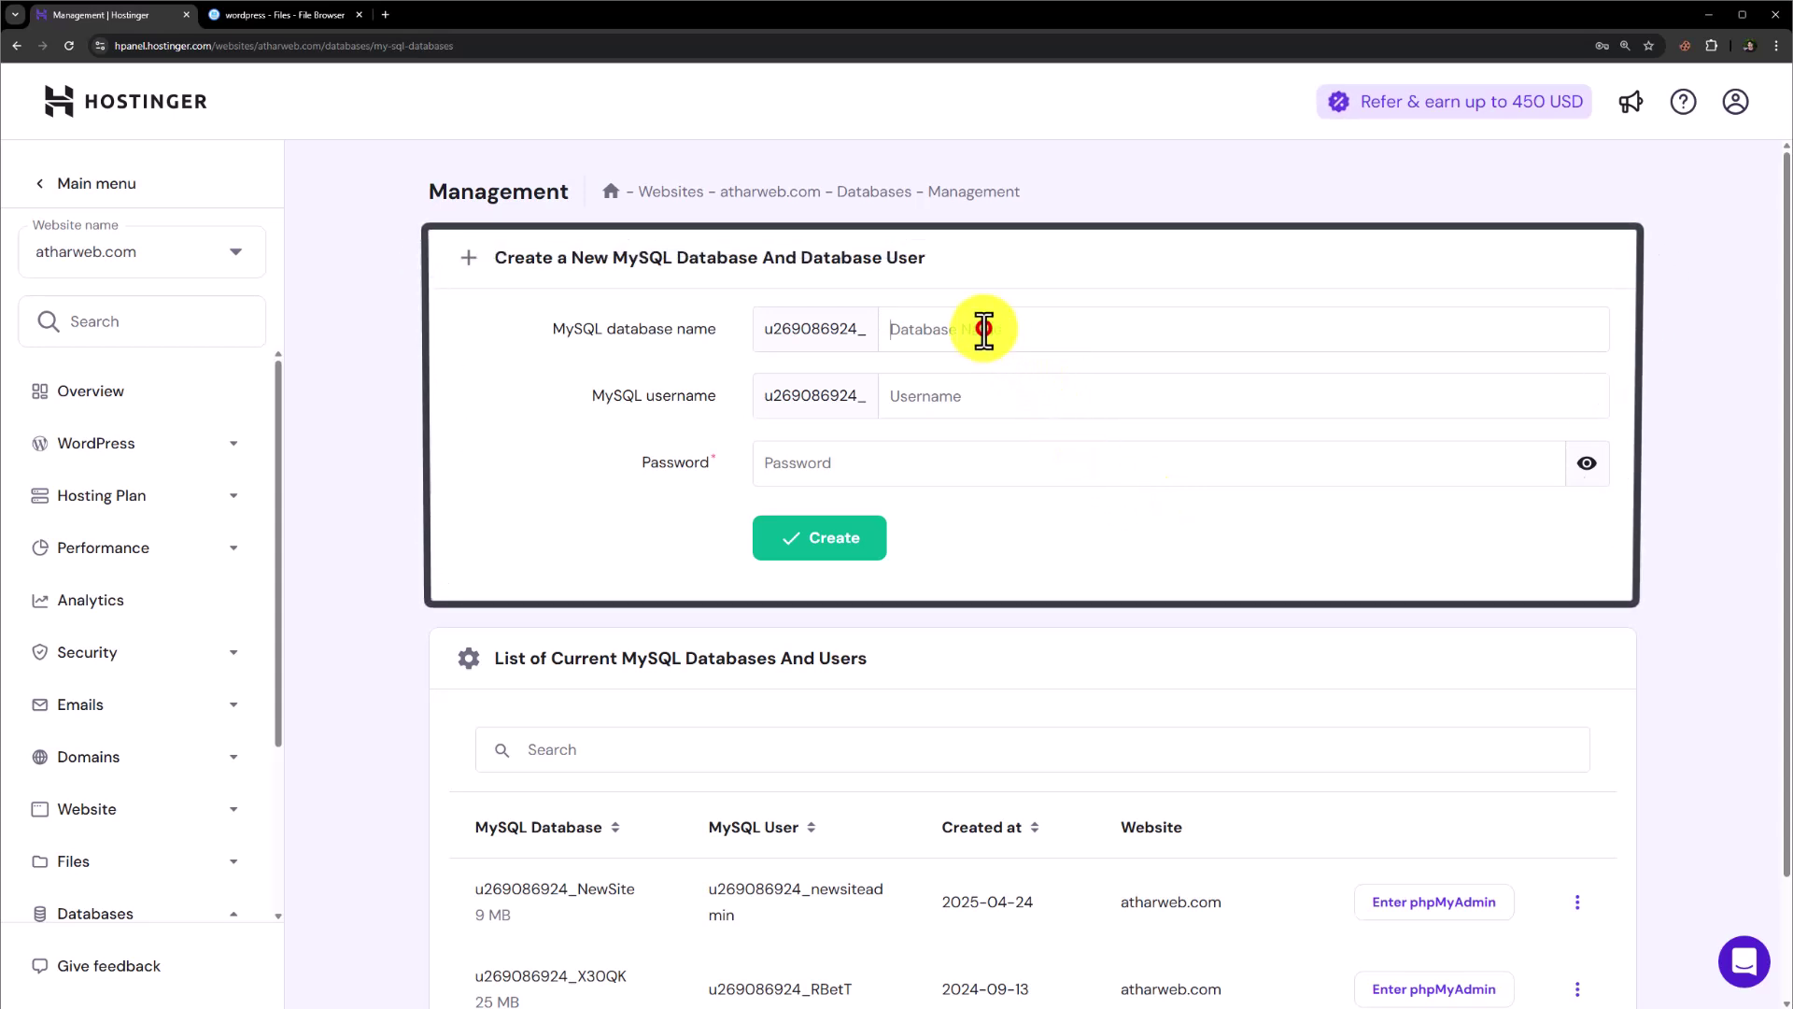
{"action": "left_click", "coordinate": [962, 406]}
{"action": "left_click", "coordinate": [861, 472]}
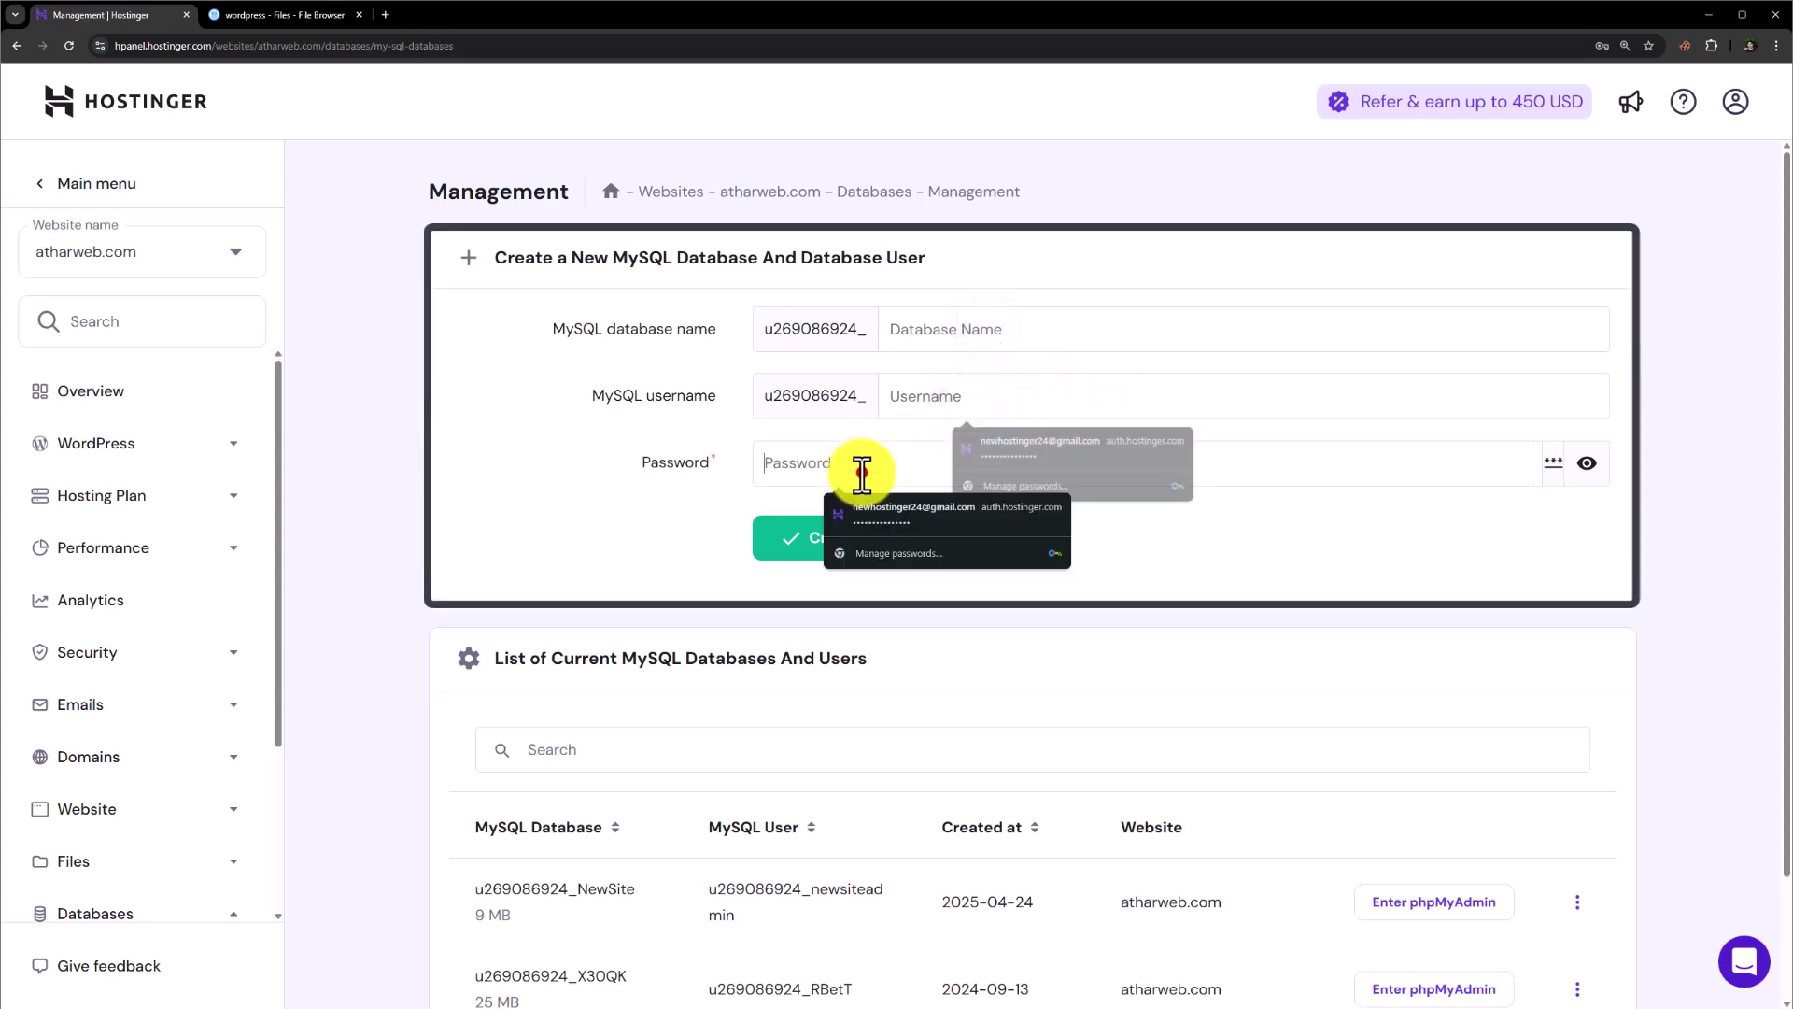
{"action": "left_click", "coordinate": [1196, 507]}
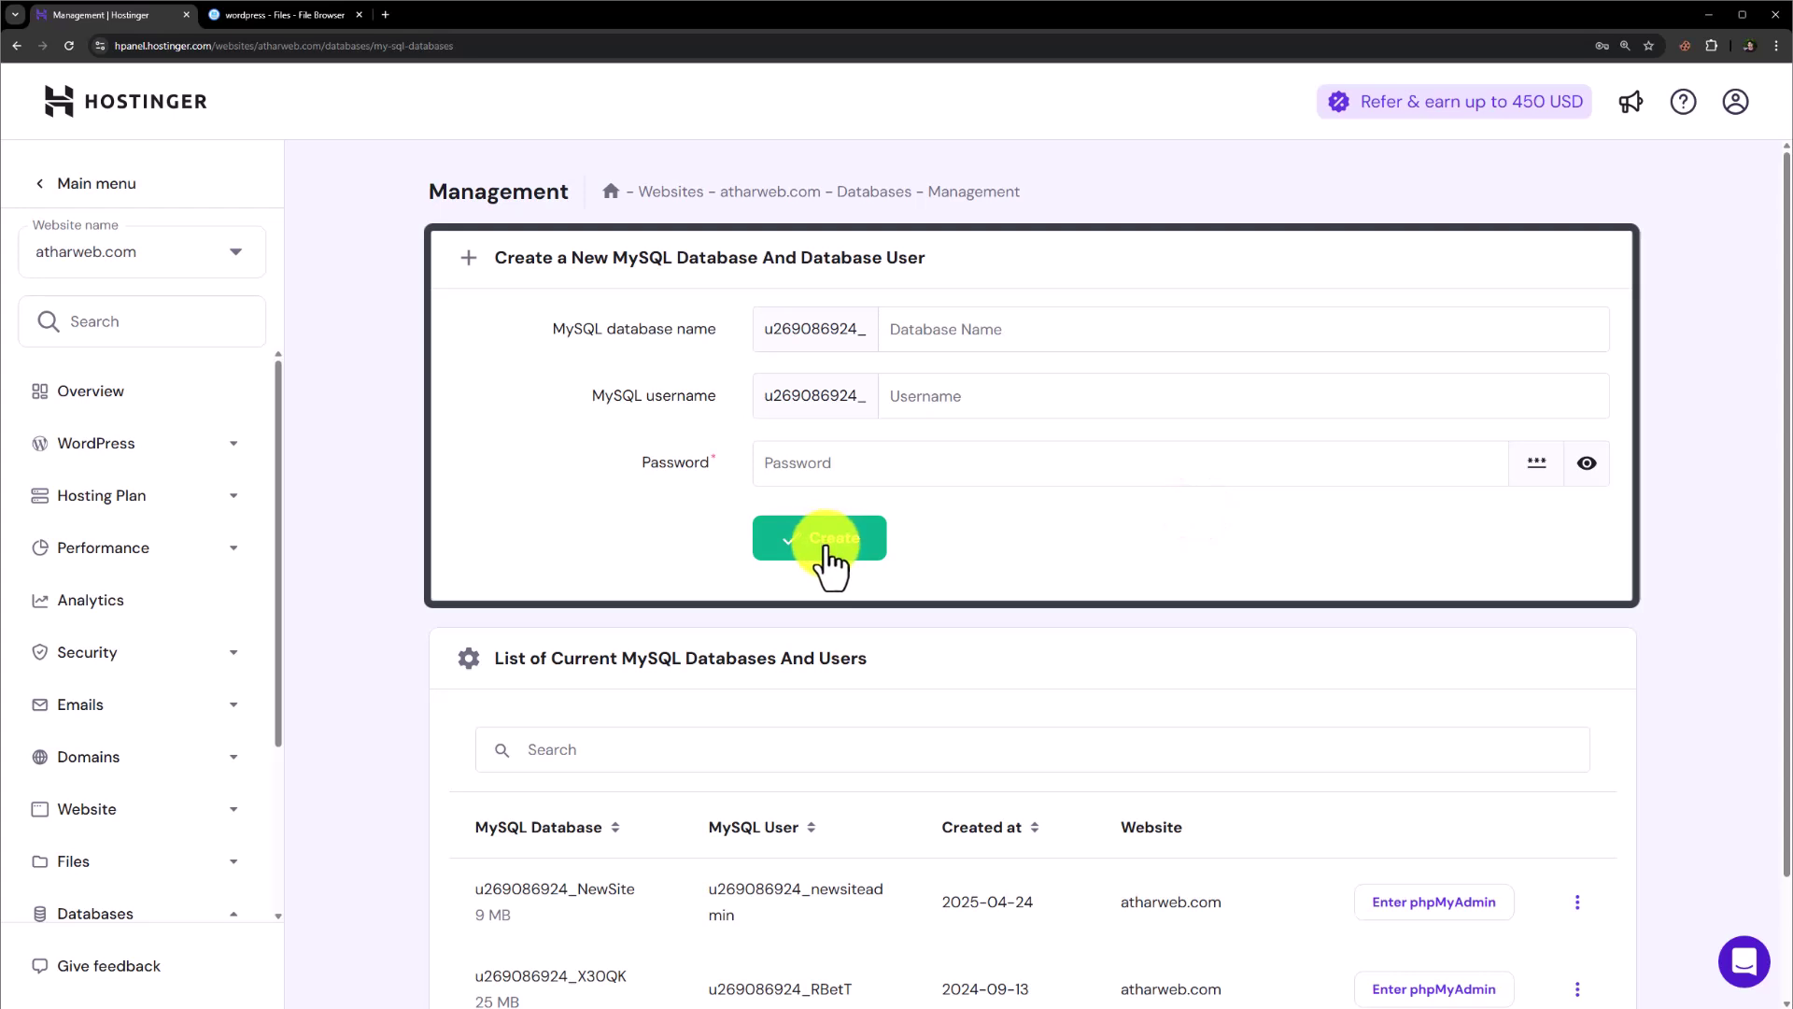
{"action": "scroll", "coordinate": [960, 589], "scroll_direction": "down", "scroll_amount": 2}
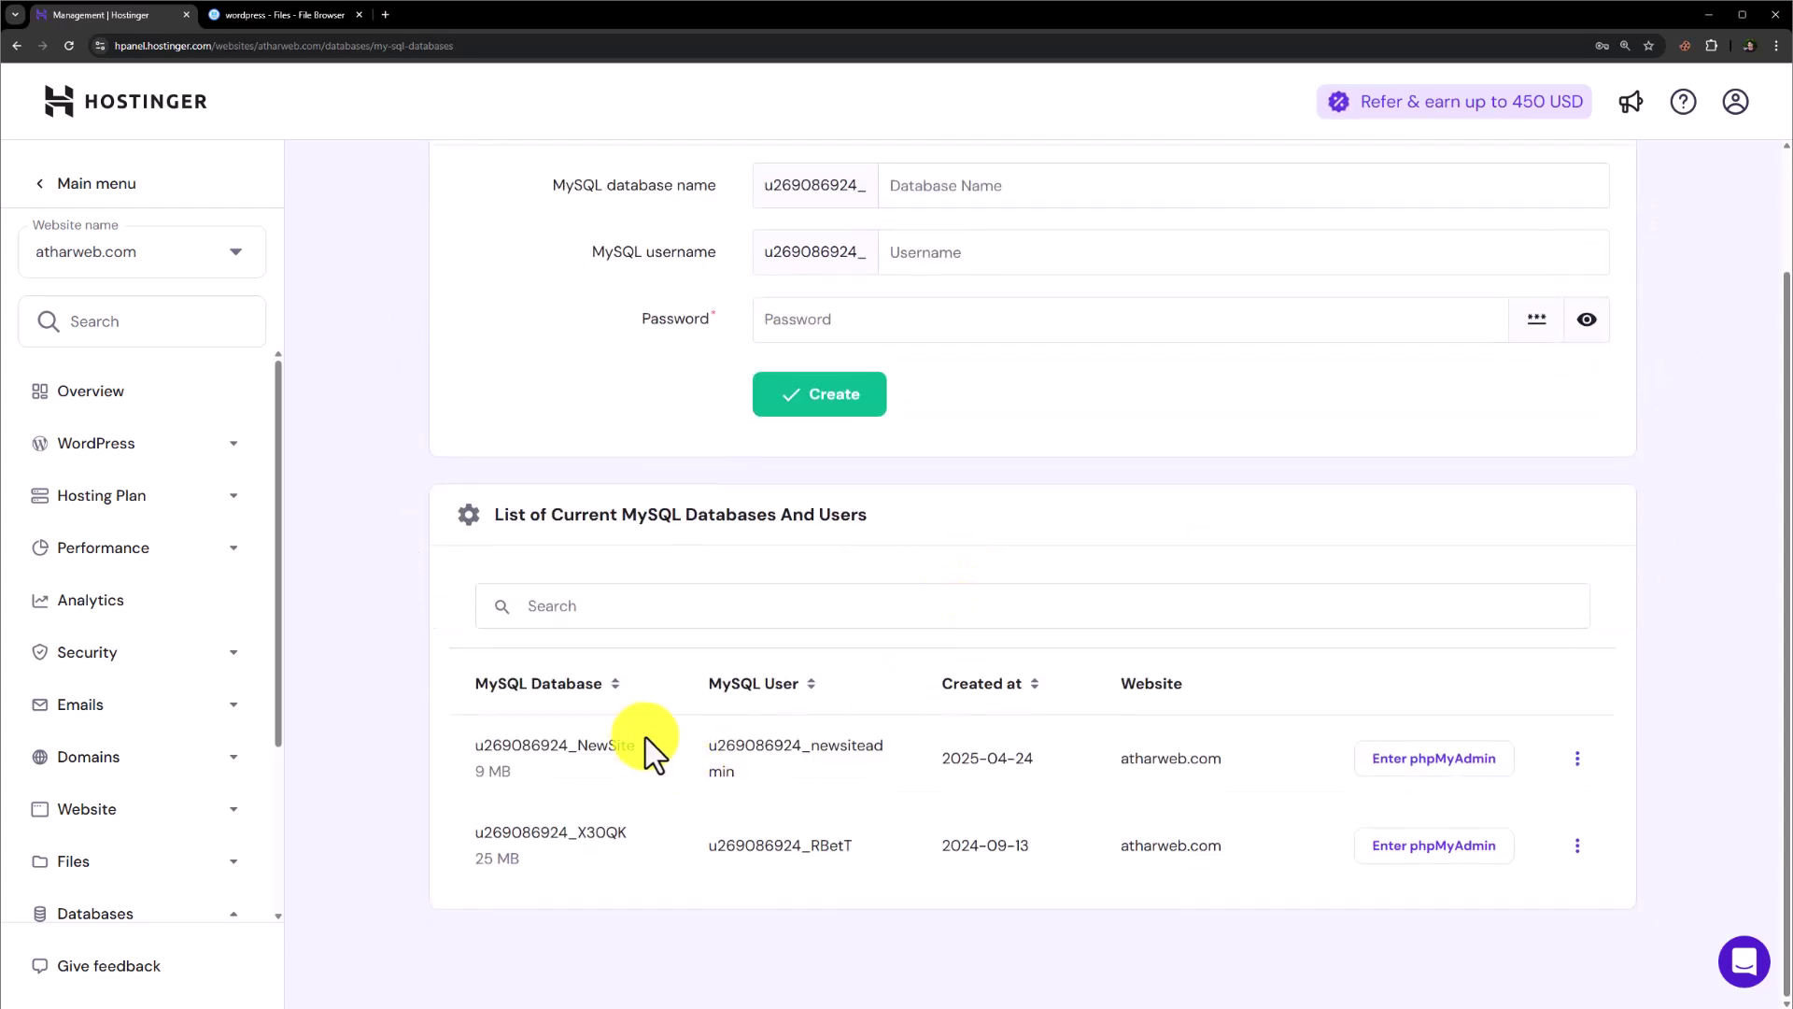
{"action": "left_click_drag", "start_coordinate": [635, 745], "coordinate": [481, 747]}
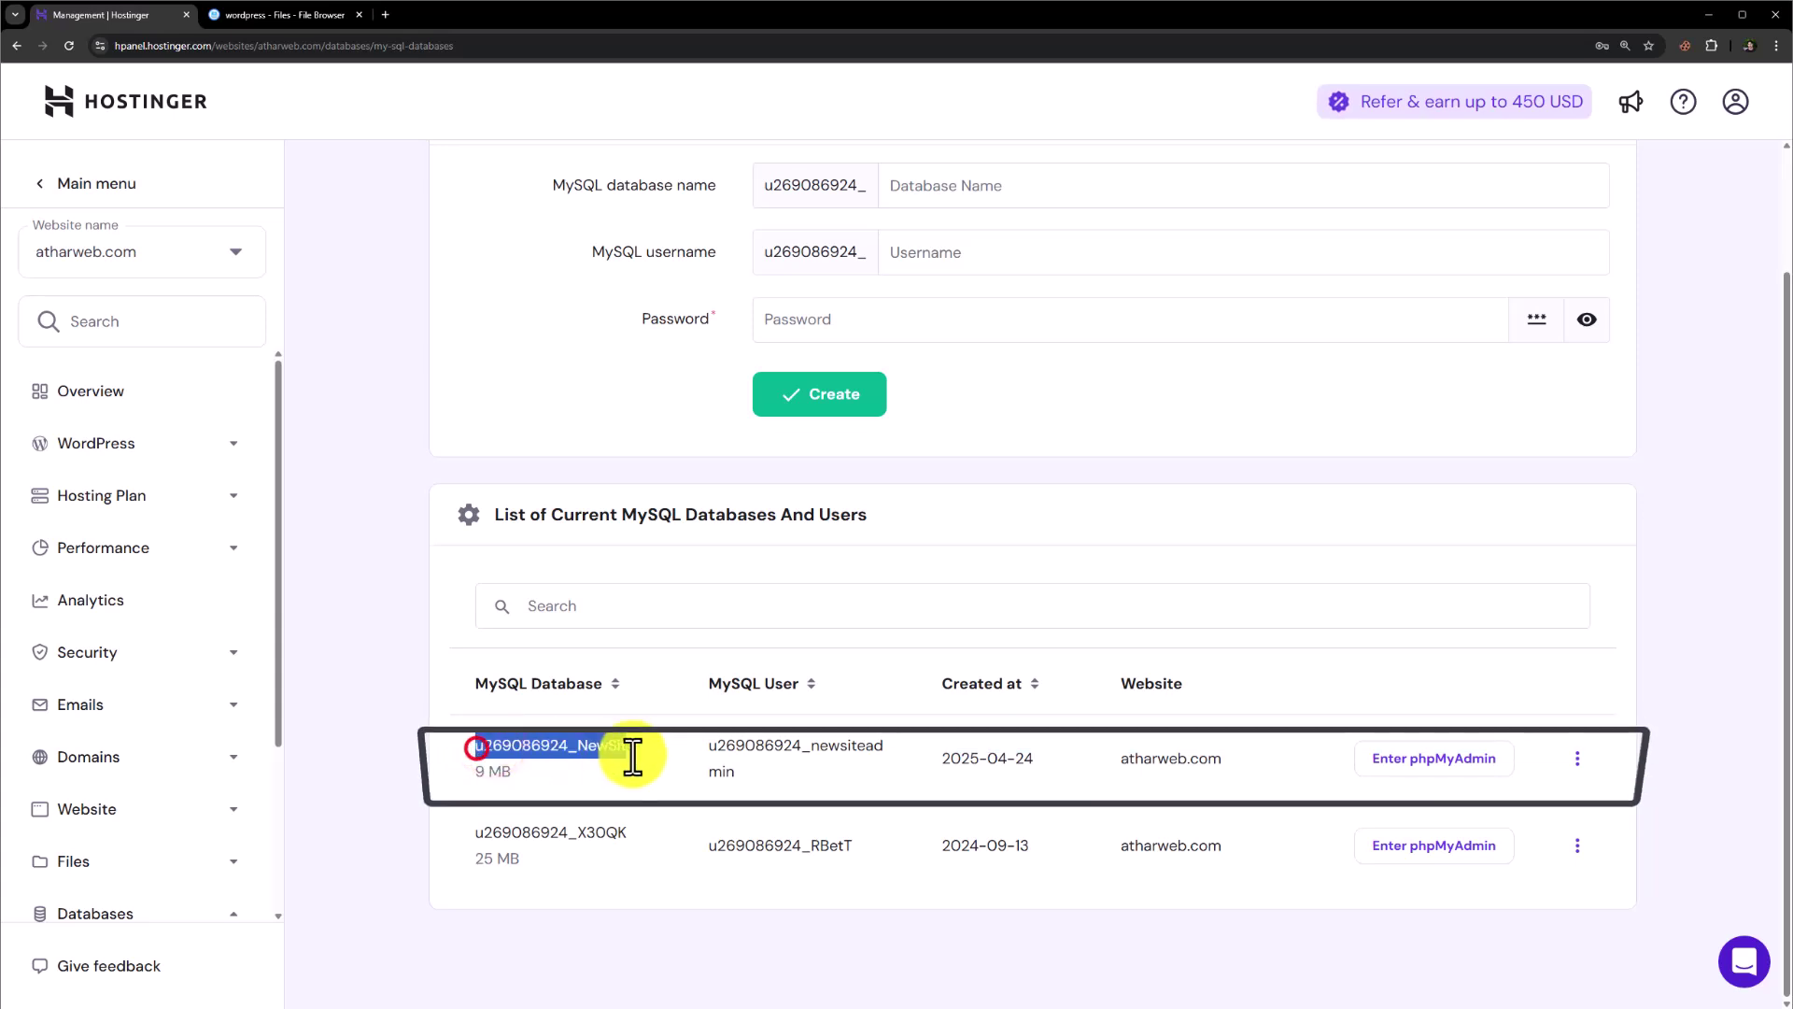
{"action": "left_click_drag", "start_coordinate": [775, 745], "coordinate": [801, 738]}
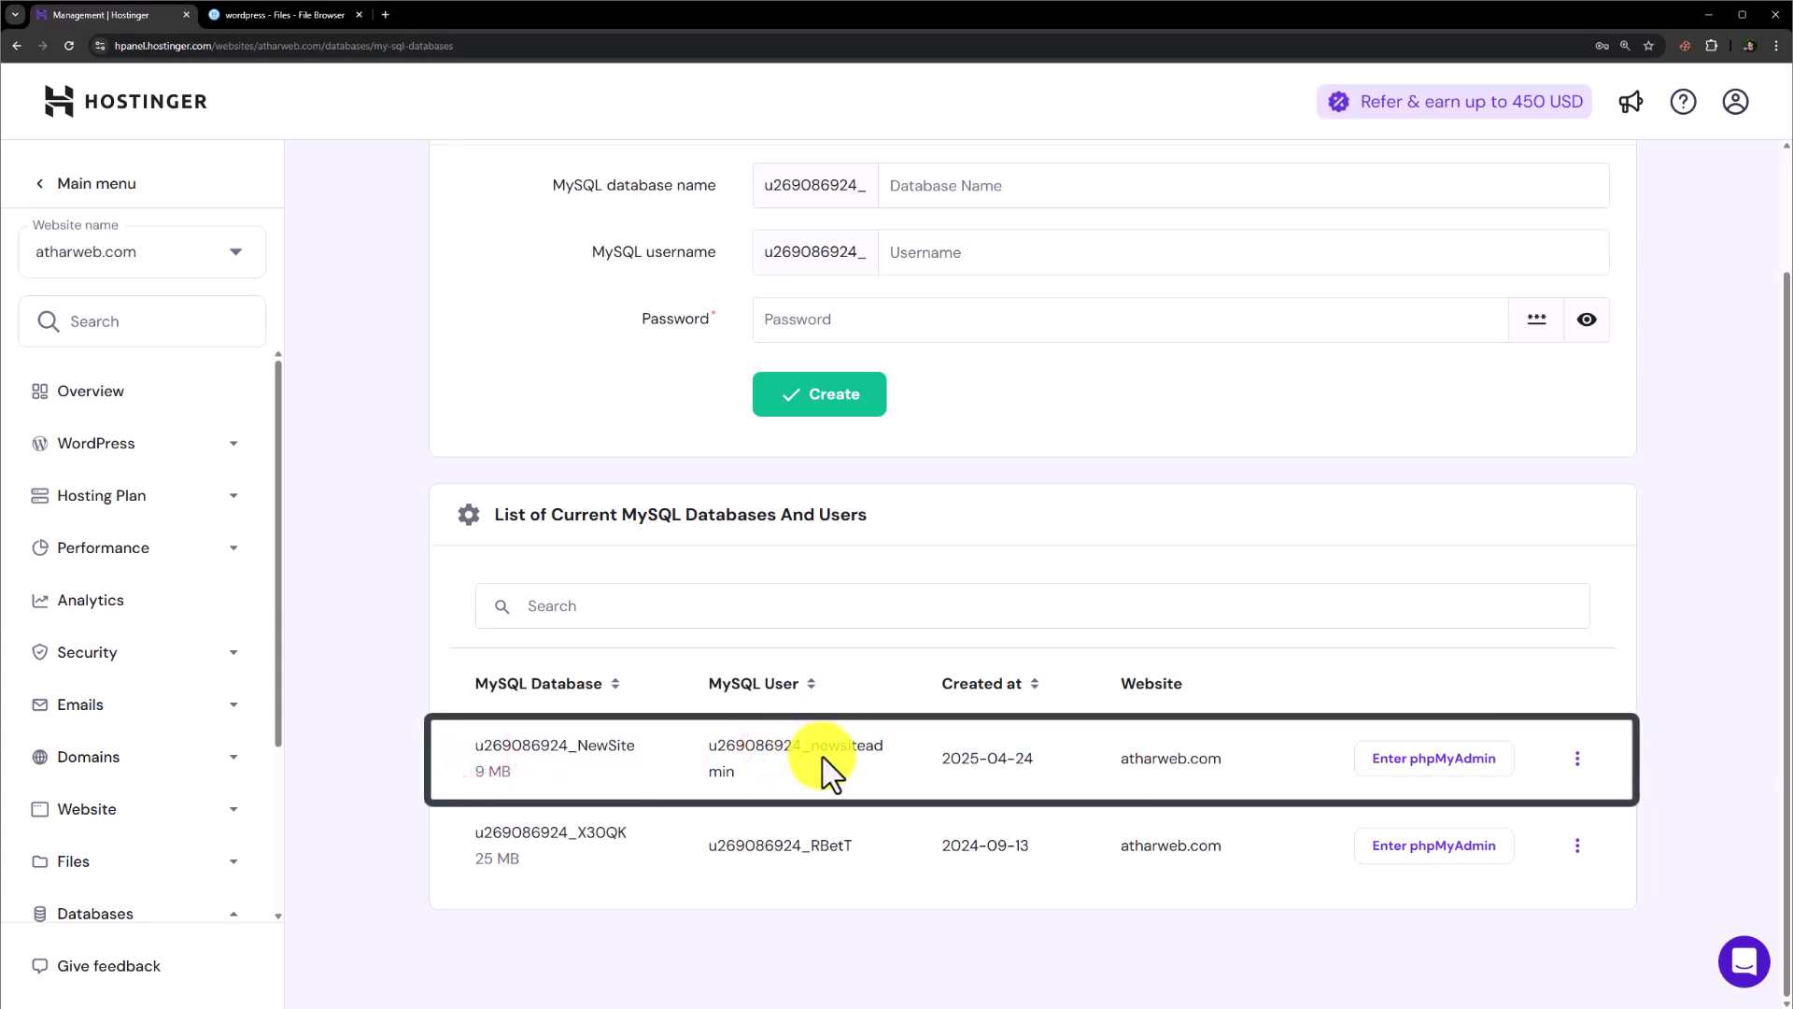
- Import the chosen .sql backup file into NewSite through phpMyAdmin's Import tab
{"action": "left_click", "coordinate": [1445, 766]}
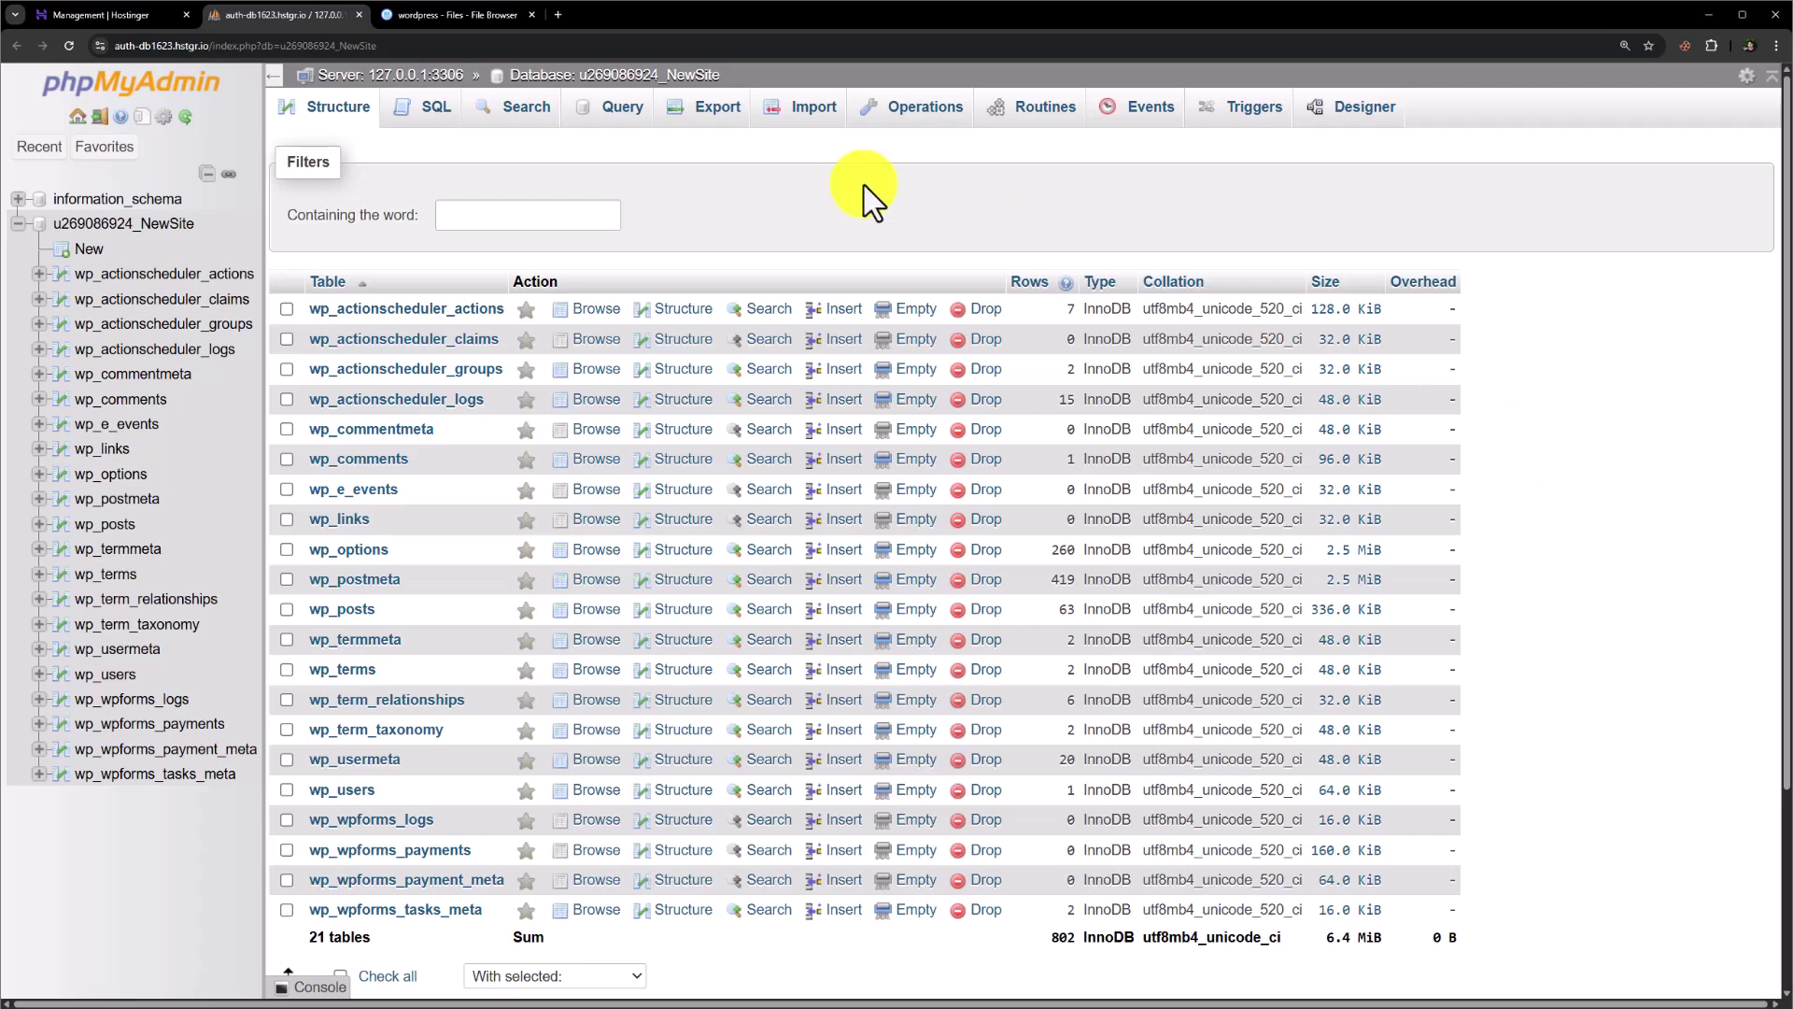
{"action": "left_click", "coordinate": [812, 114]}
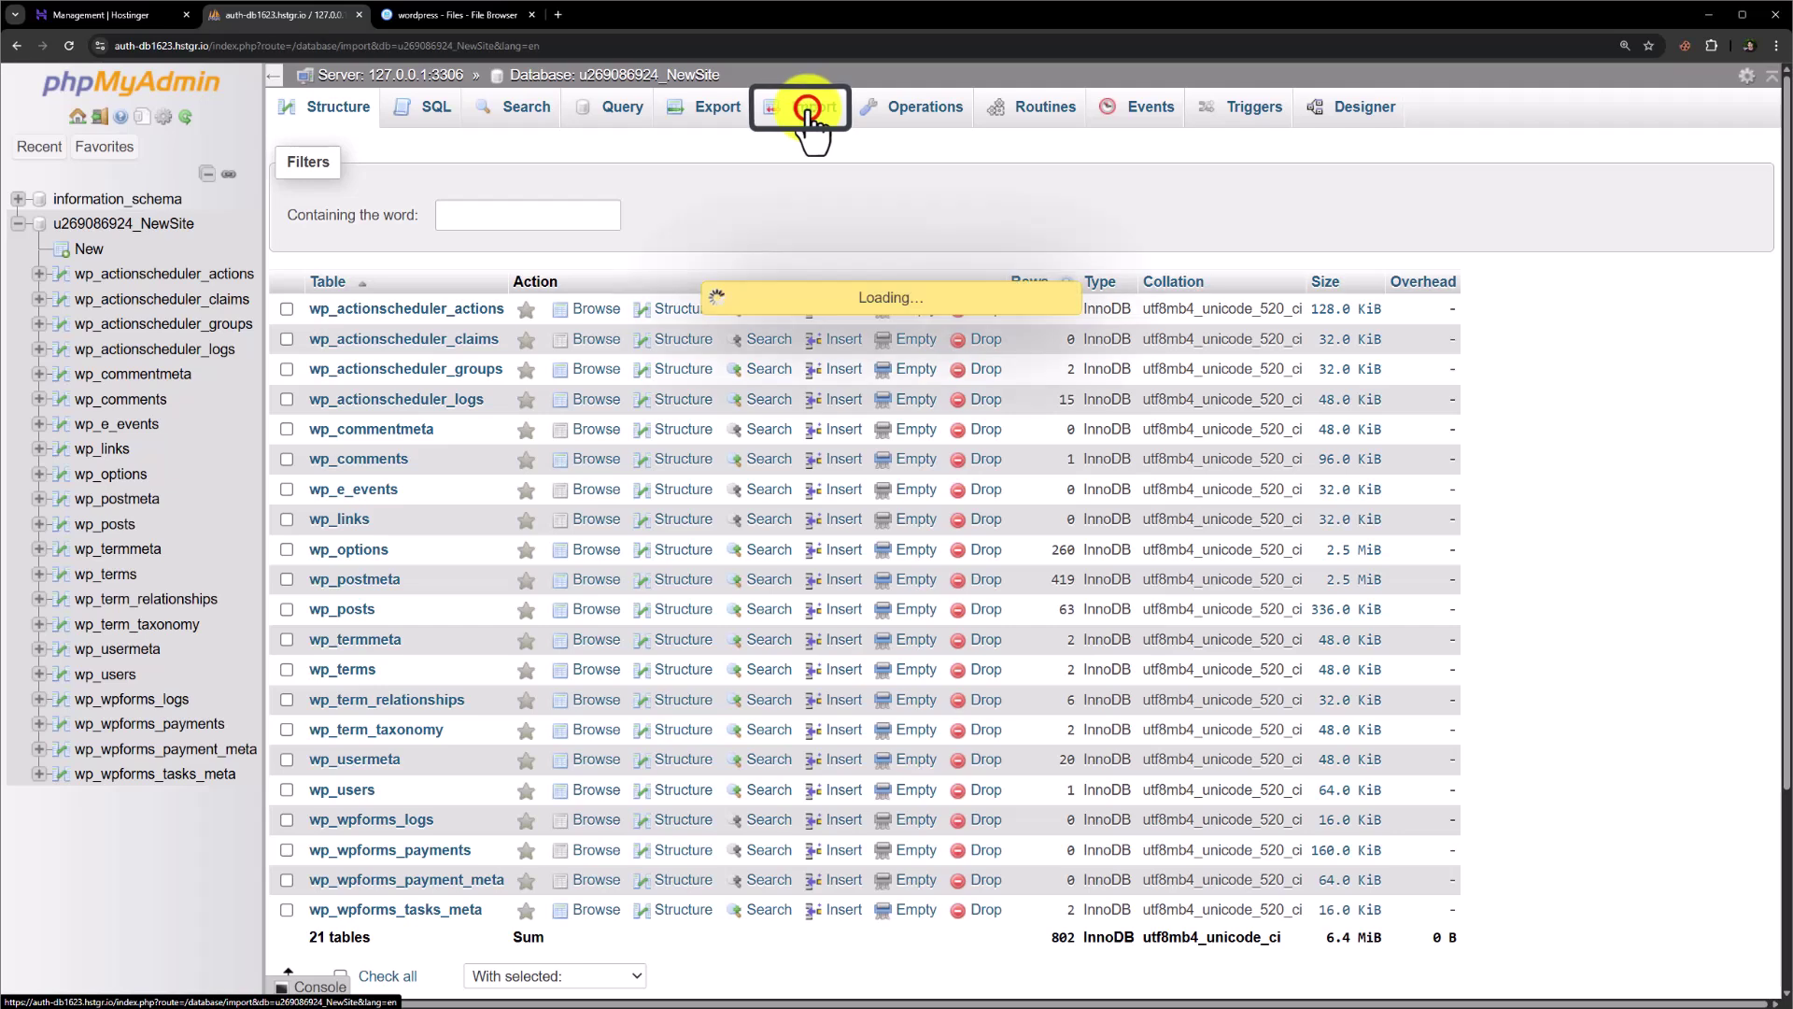
{"action": "left_click", "coordinate": [397, 381]}
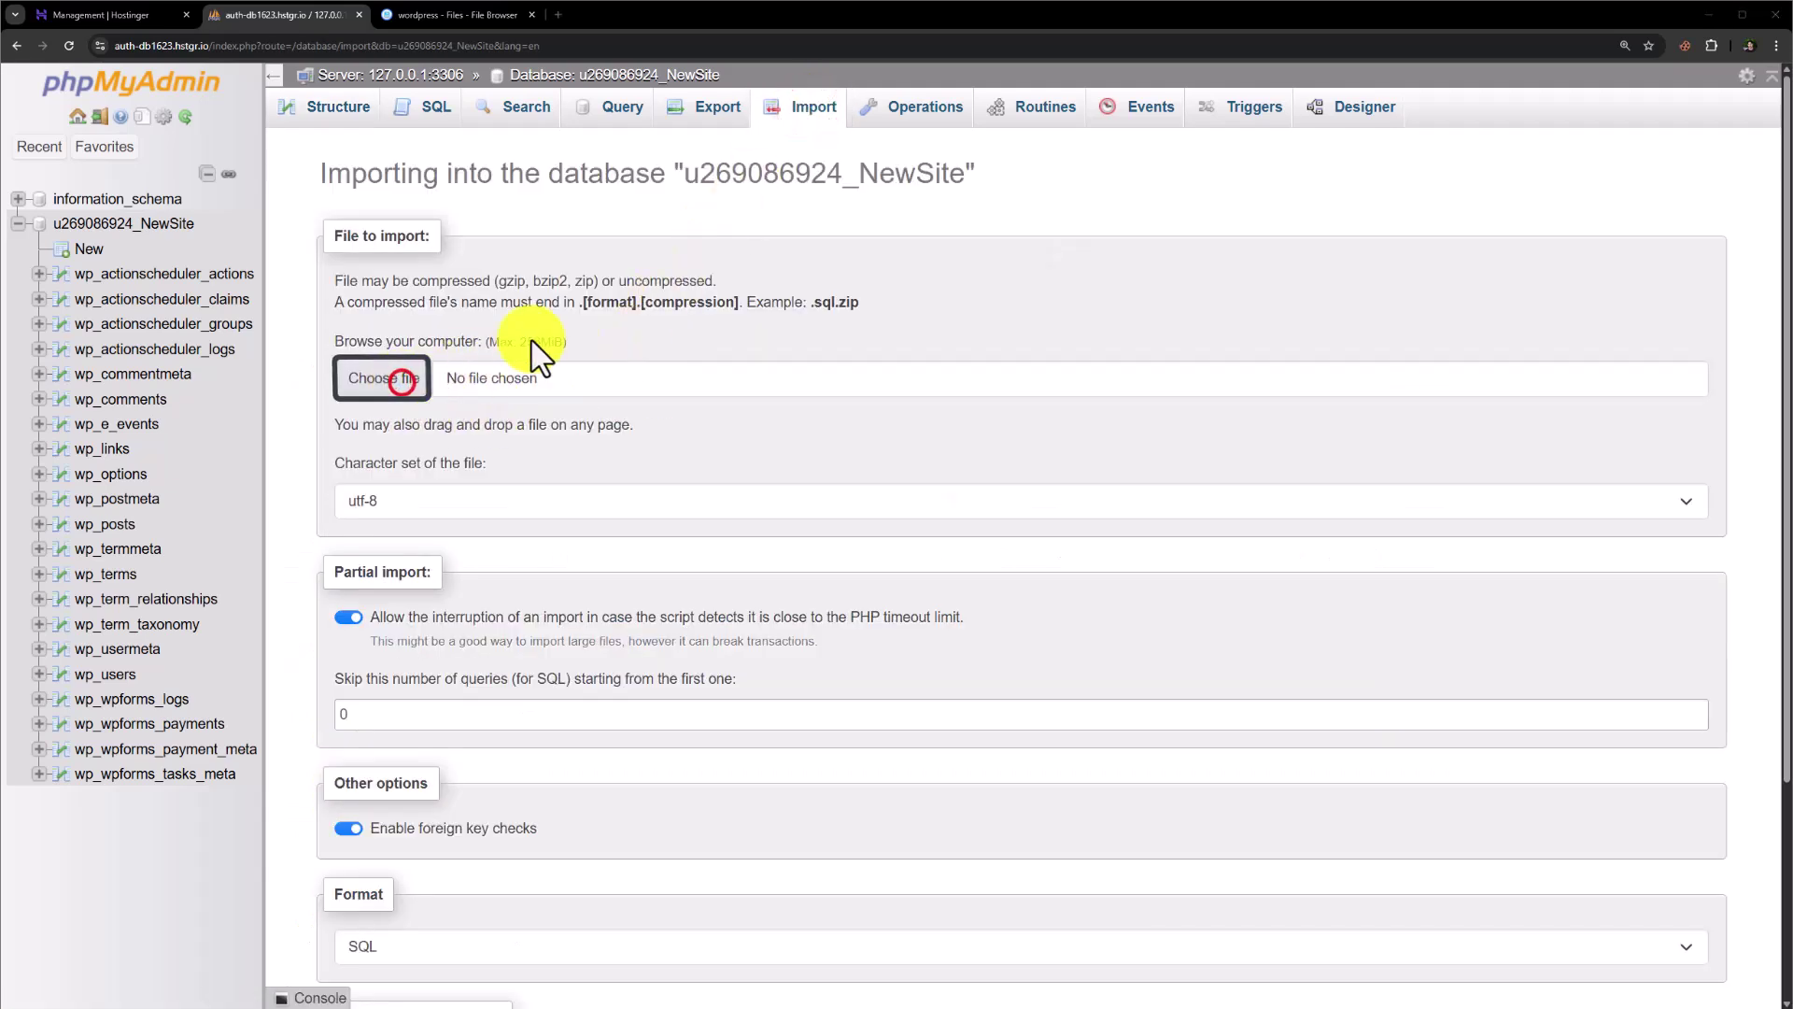
{"action": "left_click", "coordinate": [239, 172]}
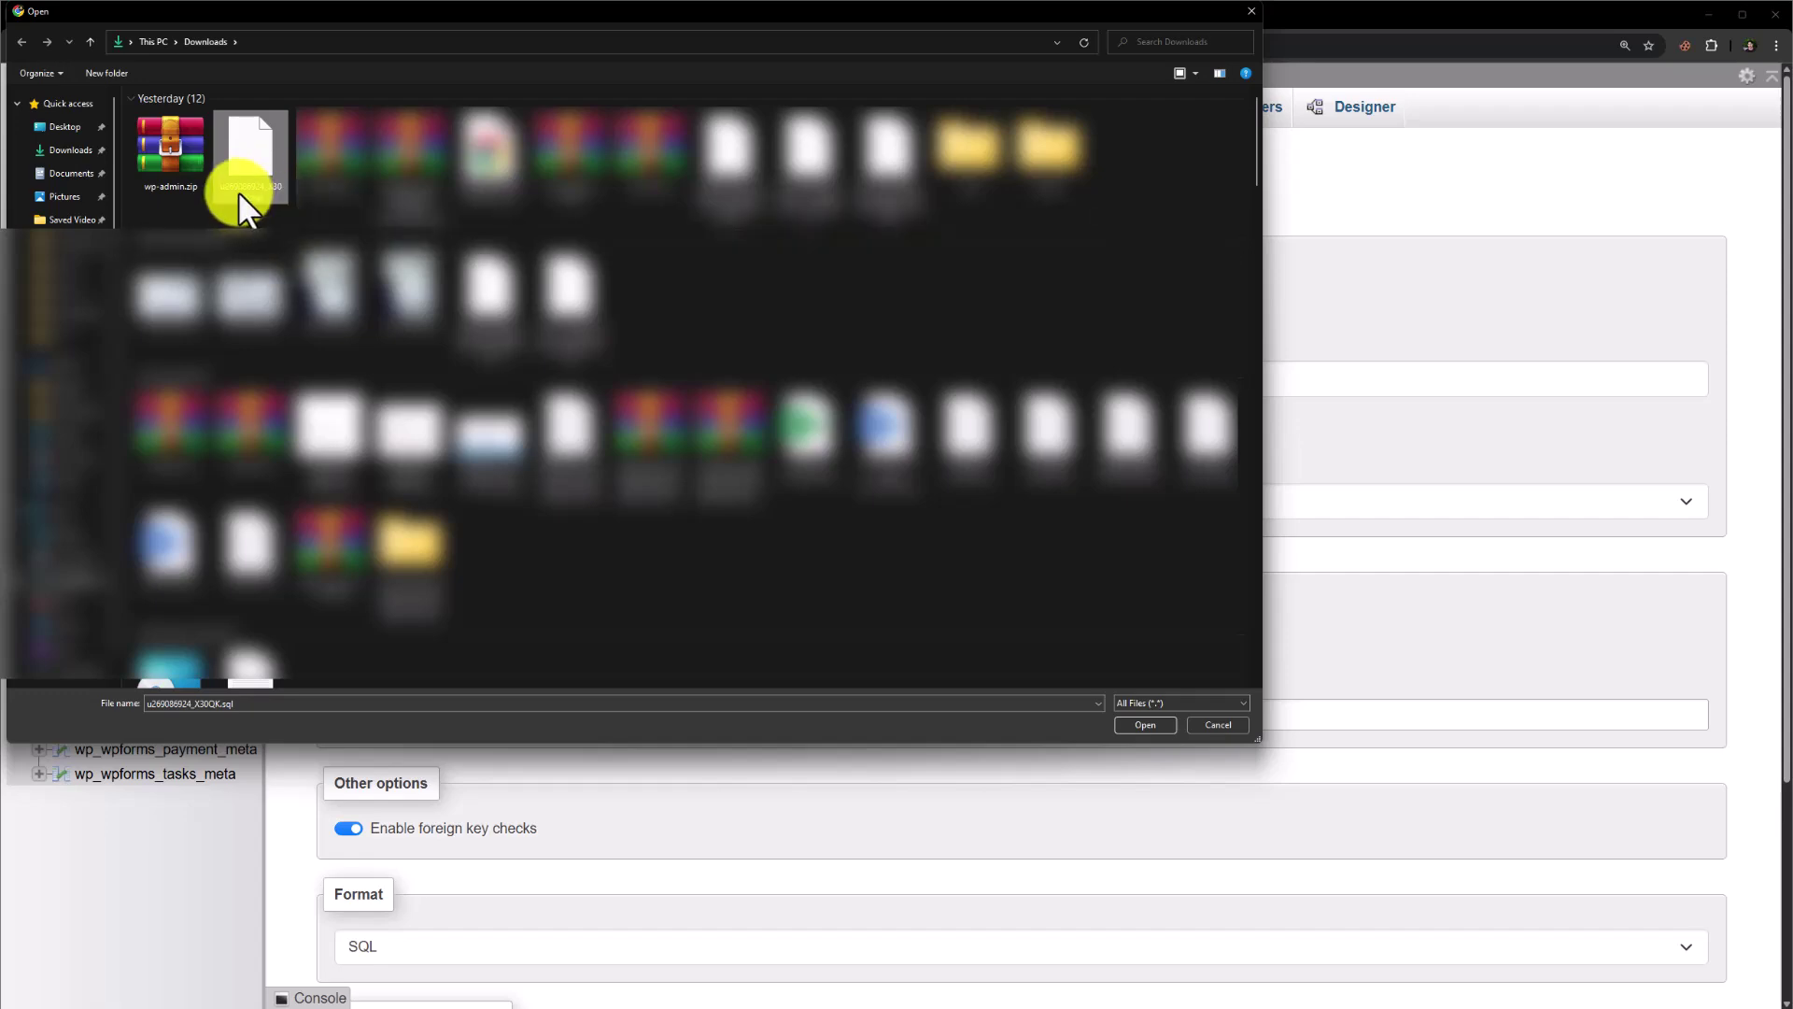
{"action": "left_click", "coordinate": [1140, 721]}
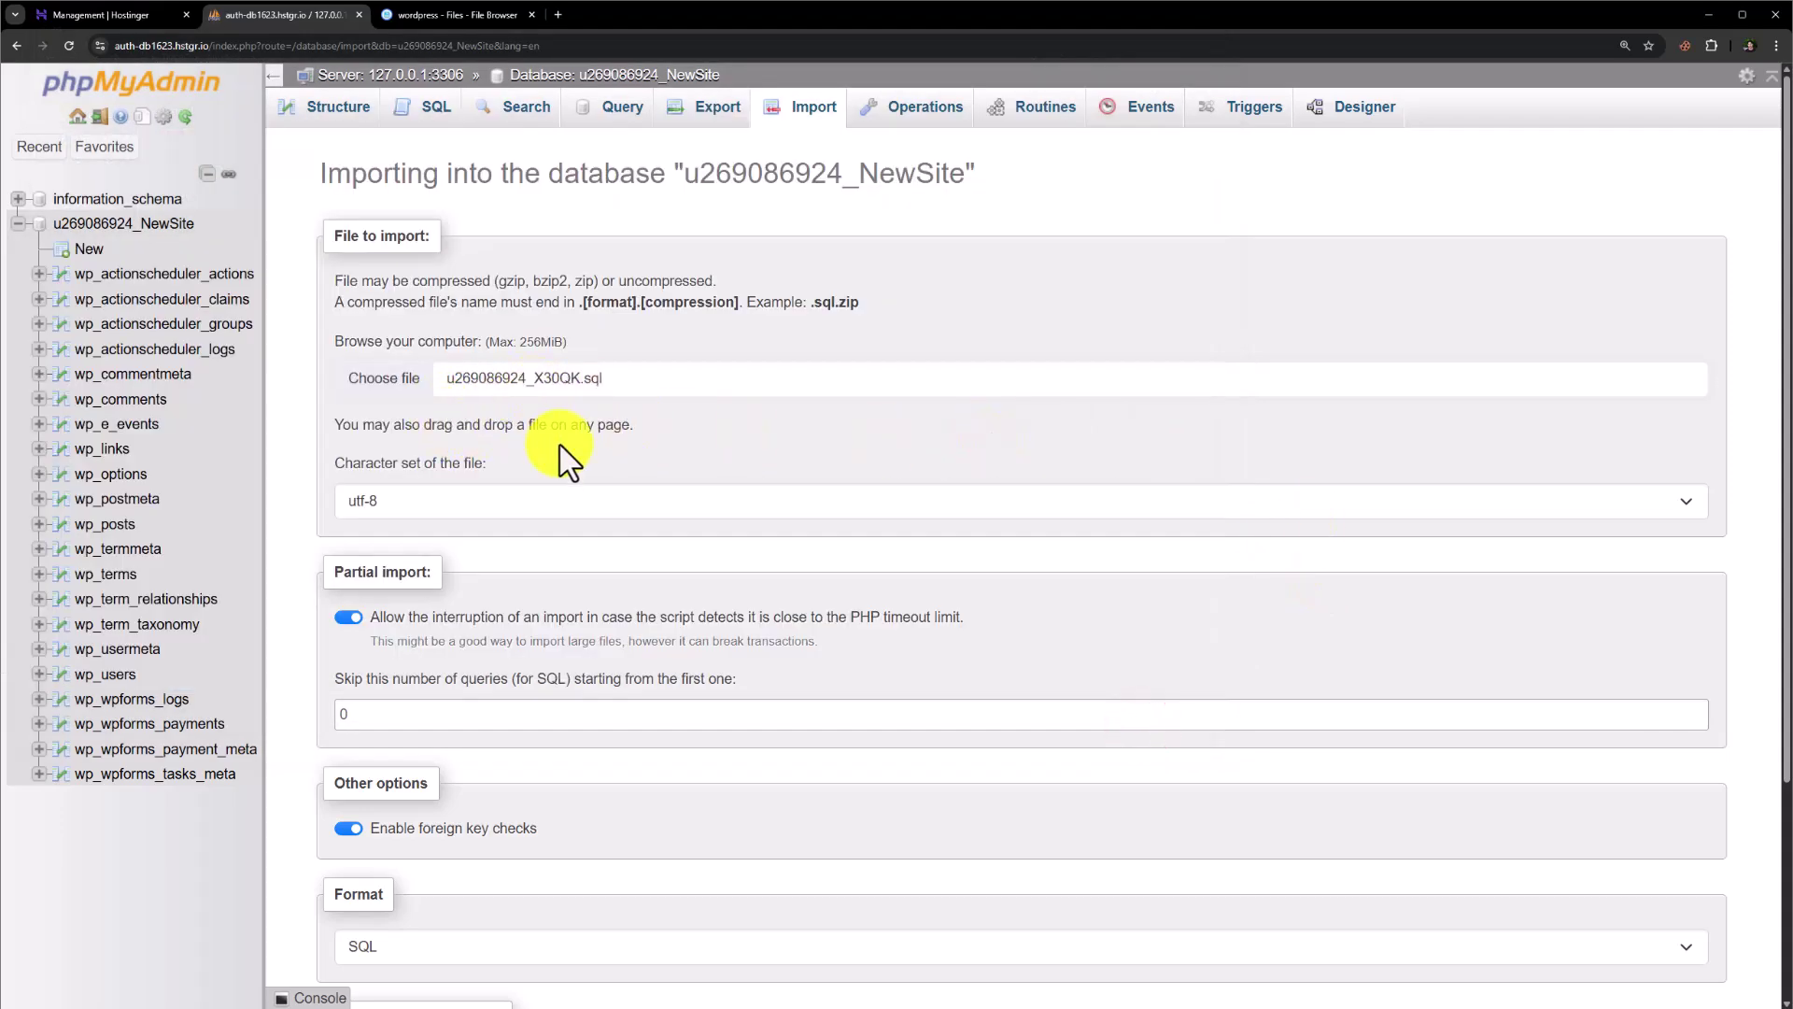
{"action": "scroll", "coordinate": [563, 461], "scroll_direction": "down", "scroll_amount": 3}
{"action": "left_click", "coordinate": [344, 942]}
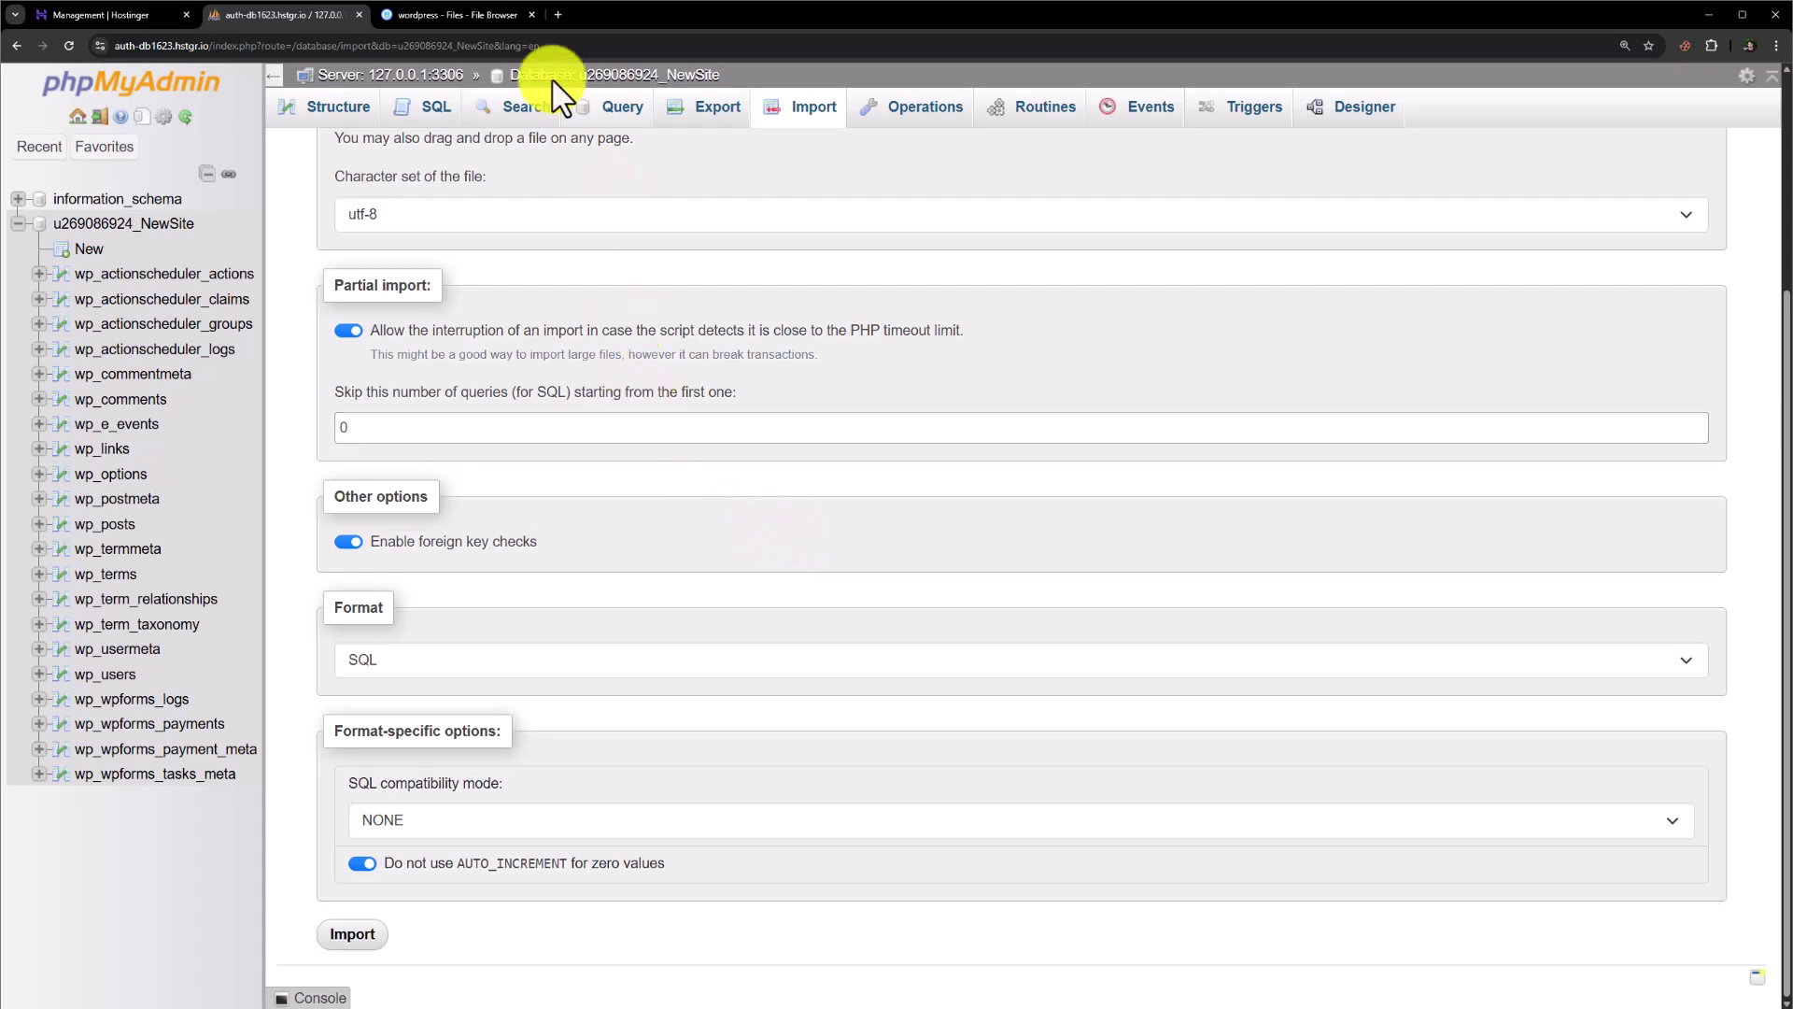
{"action": "left_click", "coordinate": [488, 14]}
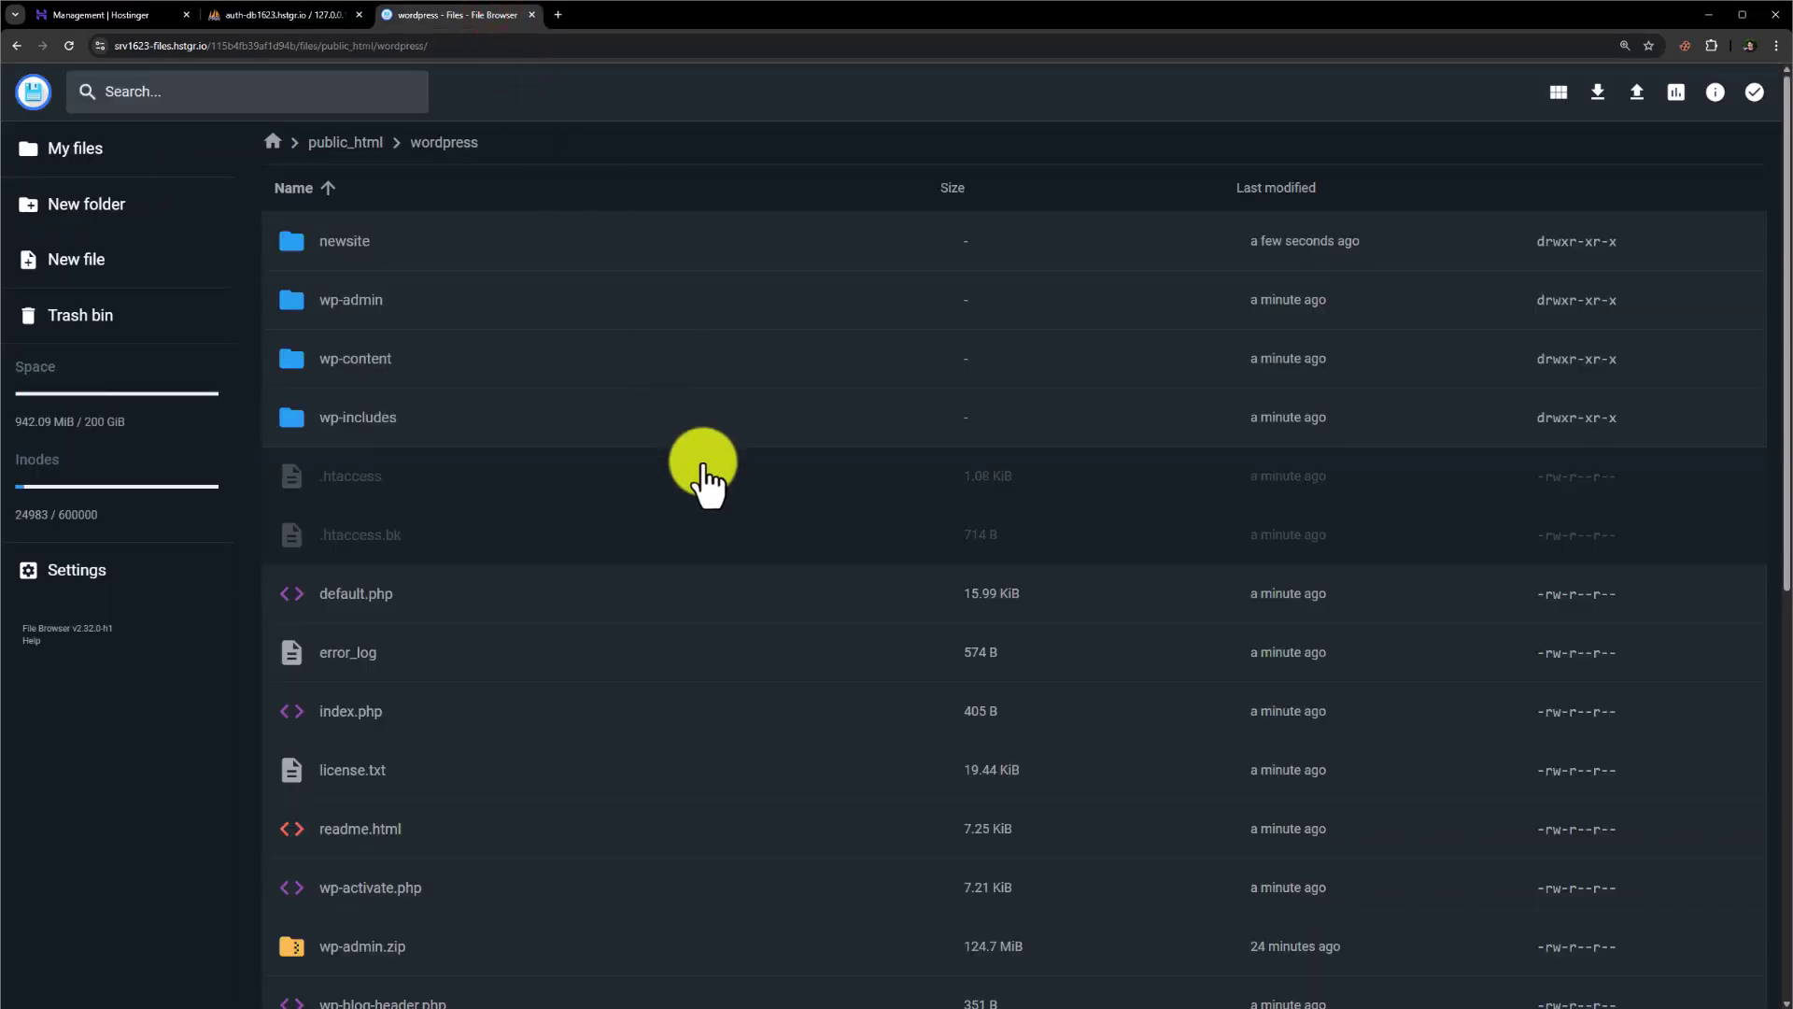
- Open wp-config.php in the editor and mark the current DB_NAME value
{"action": "scroll", "coordinate": [703, 475], "scroll_direction": "down", "scroll_amount": 7}
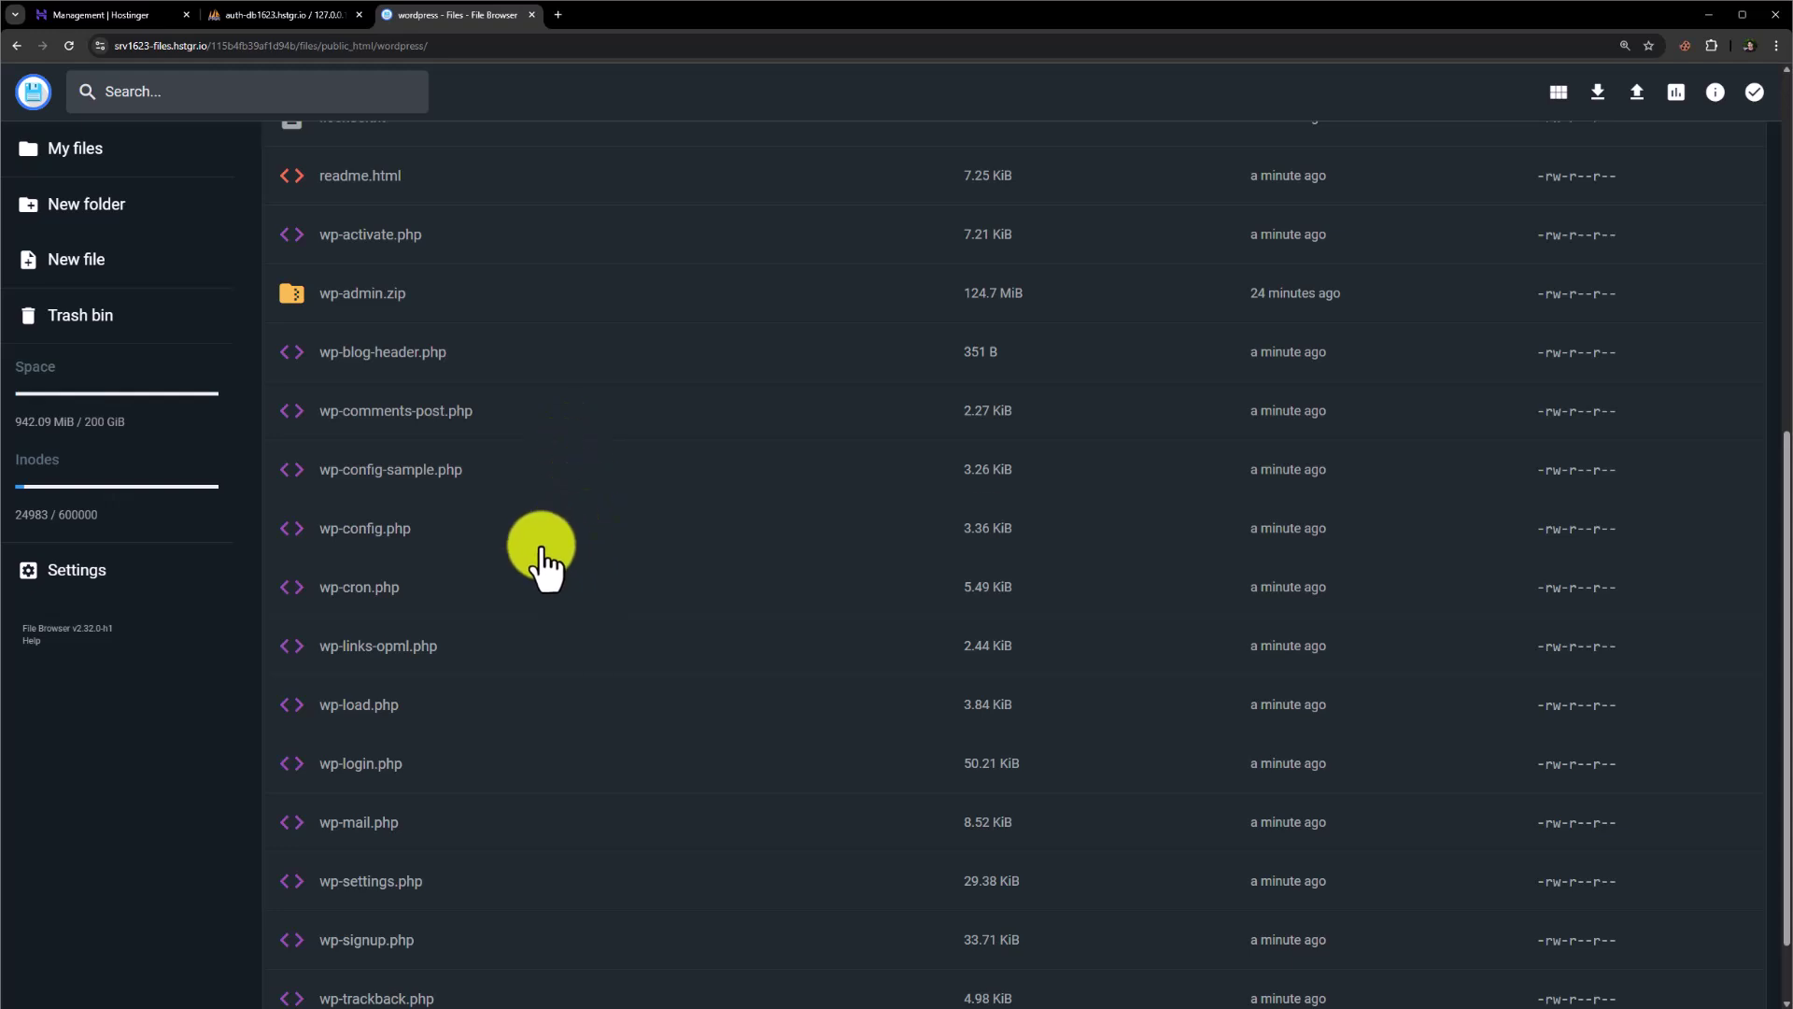
{"action": "left_click", "coordinate": [455, 545]}
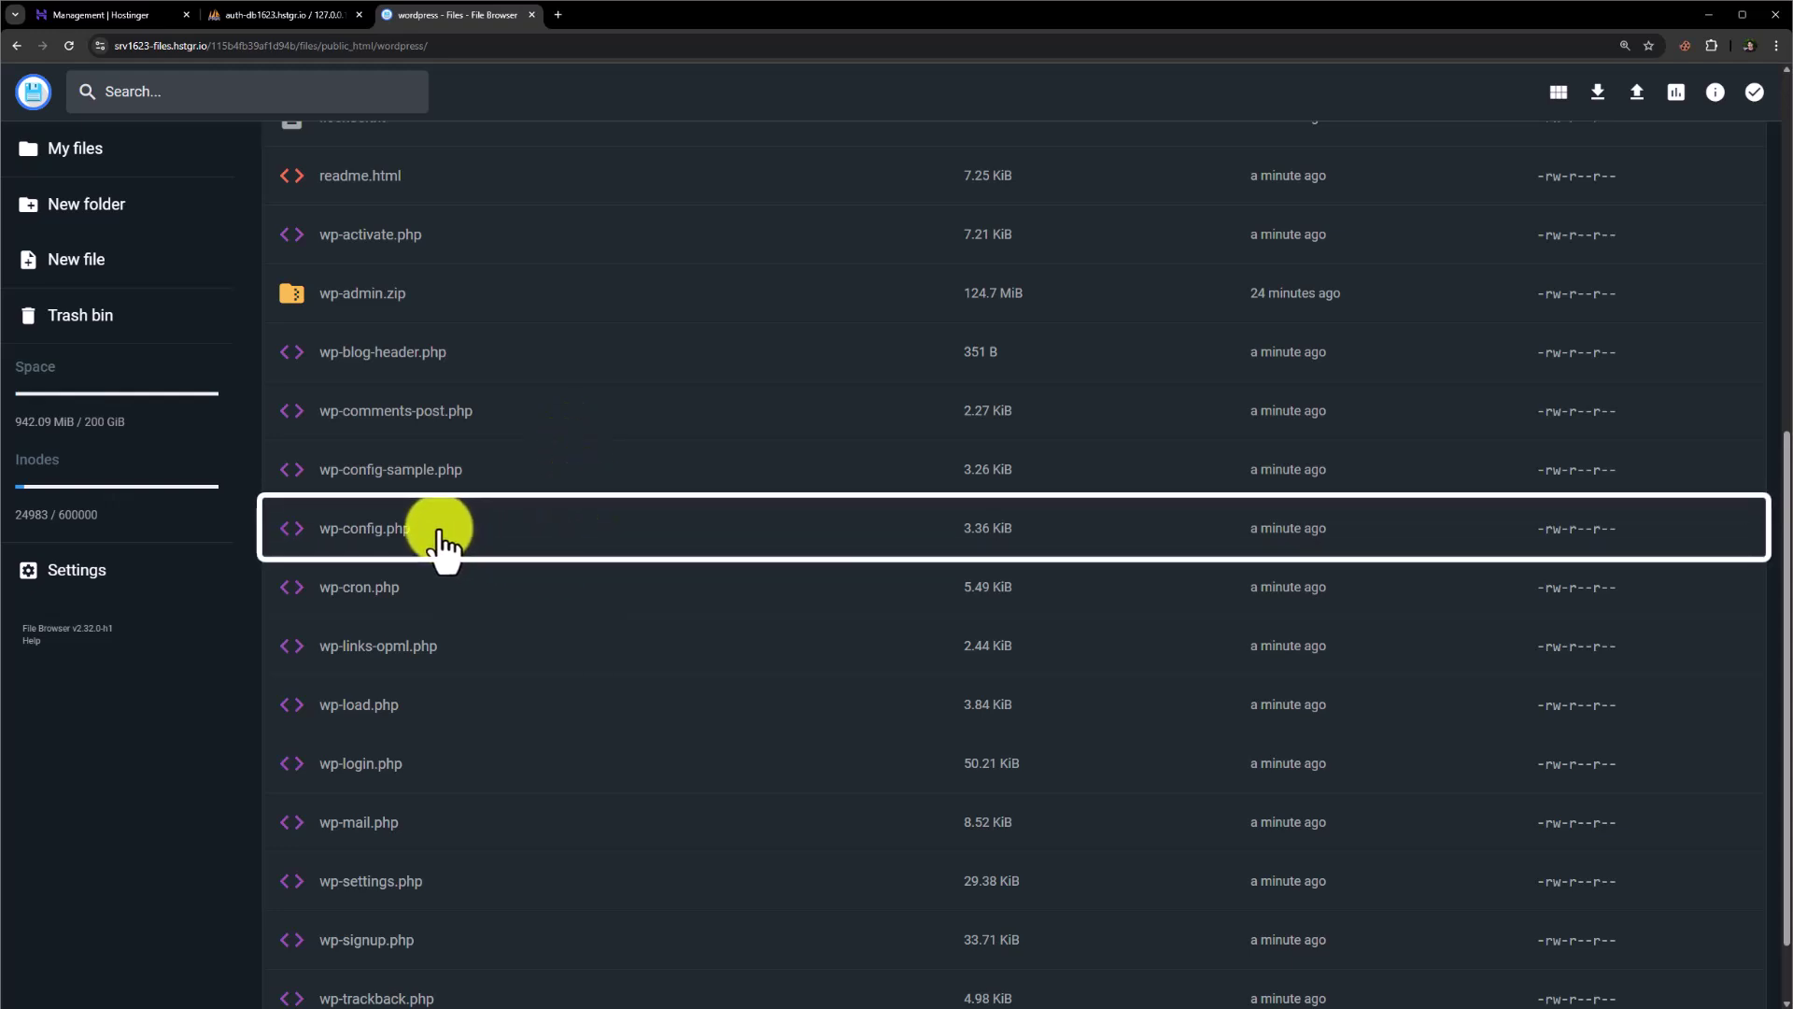
{"action": "left_click", "coordinate": [439, 544]}
{"action": "right_click", "coordinate": [440, 547]}
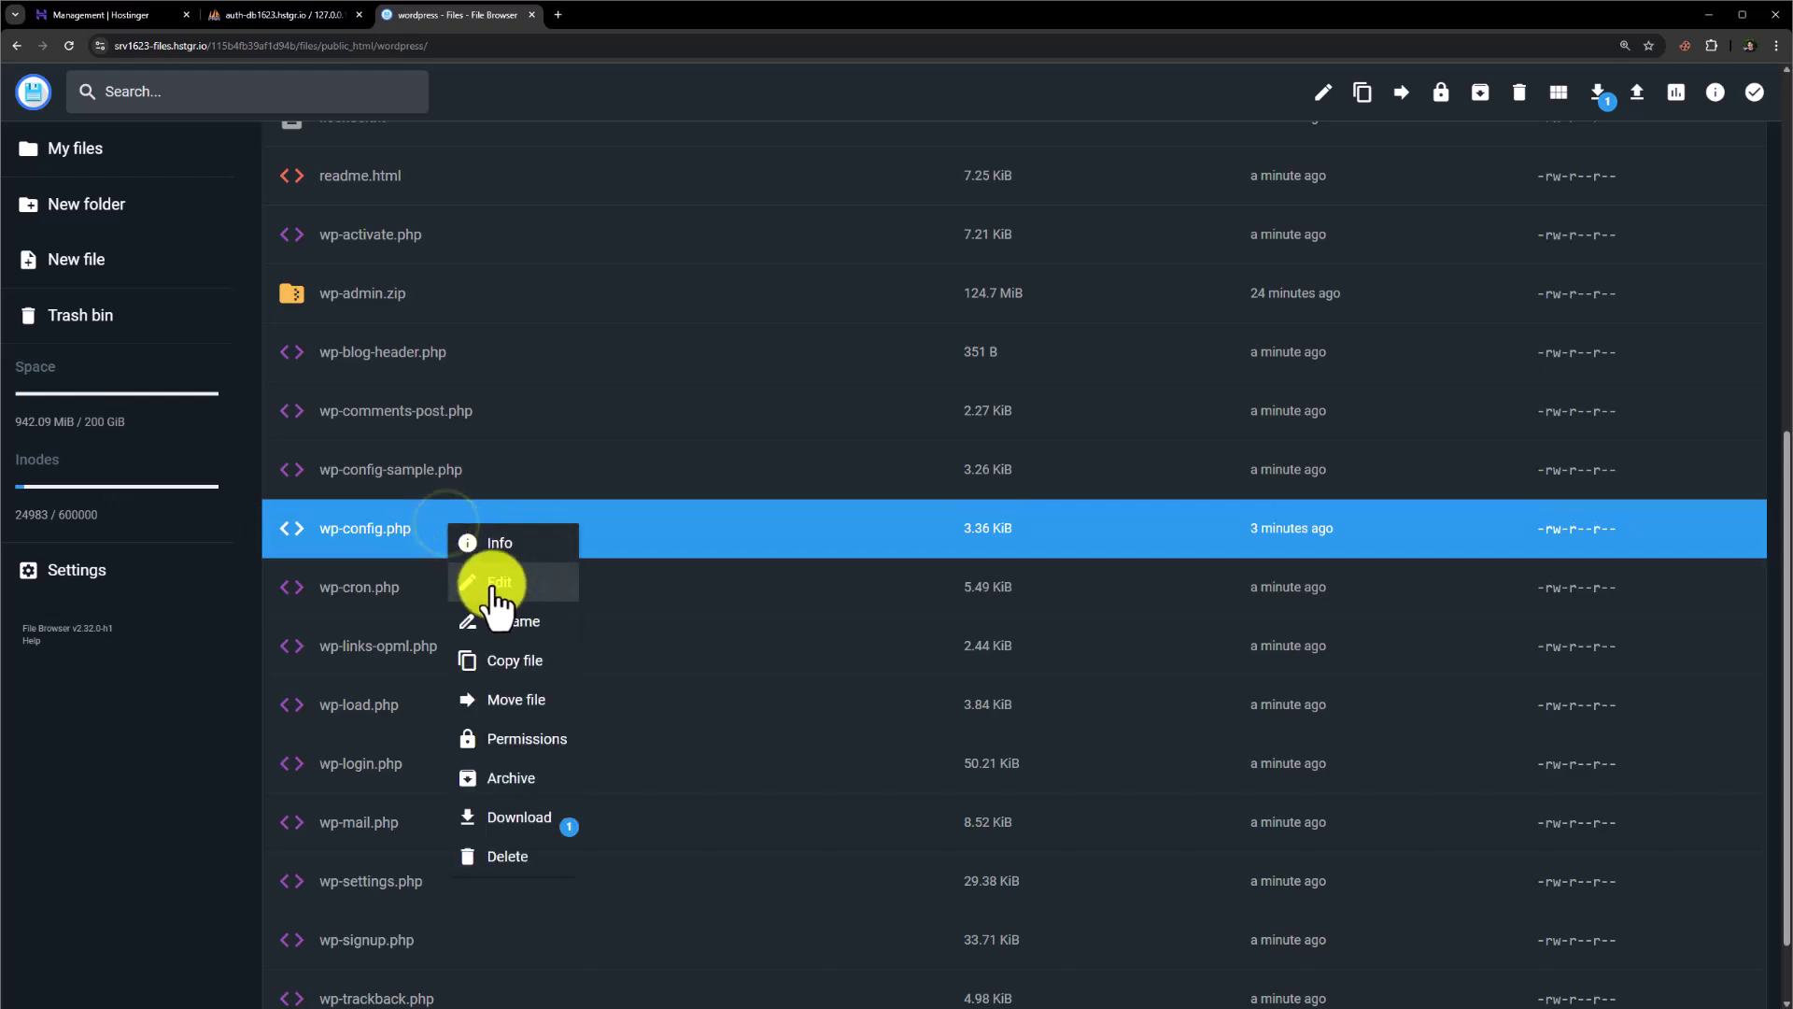
{"action": "left_click", "coordinate": [496, 589]}
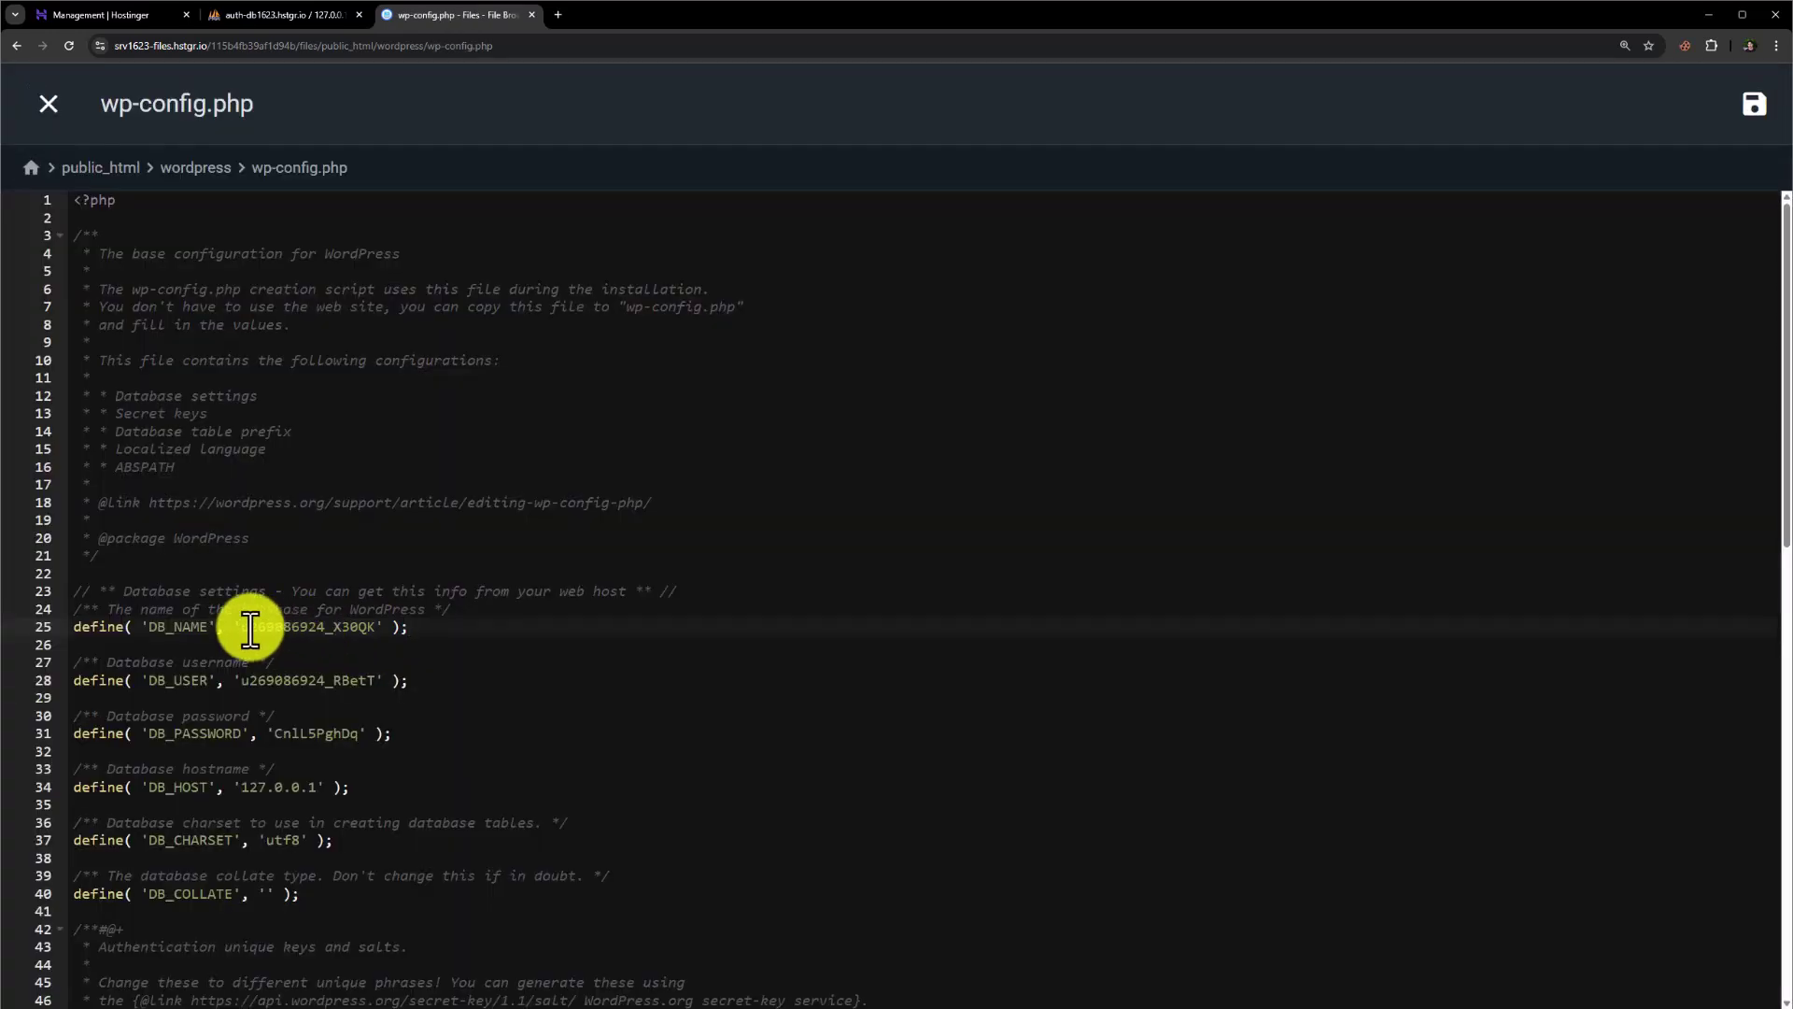
{"action": "left_click_drag", "start_coordinate": [248, 629], "coordinate": [360, 640]}
- Replace the DB_NAME value with the NewSite database name copied from hPanel
{"action": "left_click", "coordinate": [114, 14]}
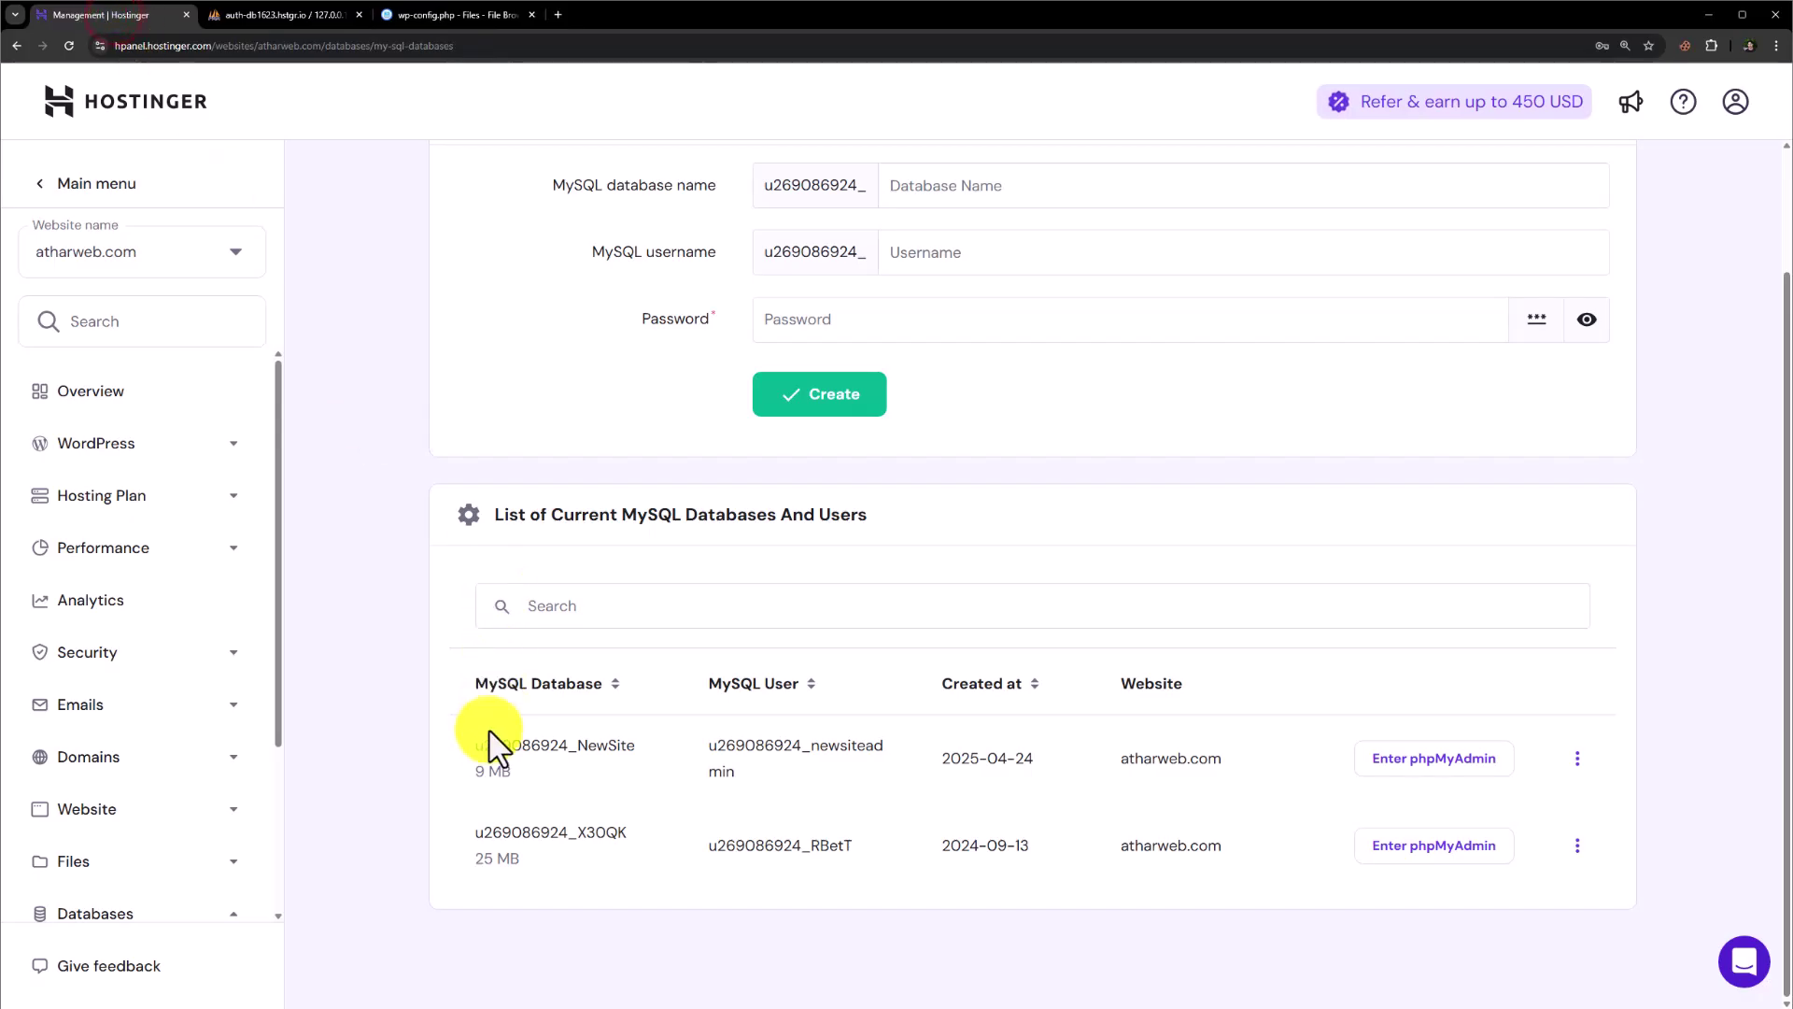
{"action": "left_click_drag", "start_coordinate": [478, 745], "coordinate": [629, 743]}
{"action": "right_click", "coordinate": [635, 751]}
{"action": "left_click", "coordinate": [638, 757]}
{"action": "left_click", "coordinate": [446, 15]}
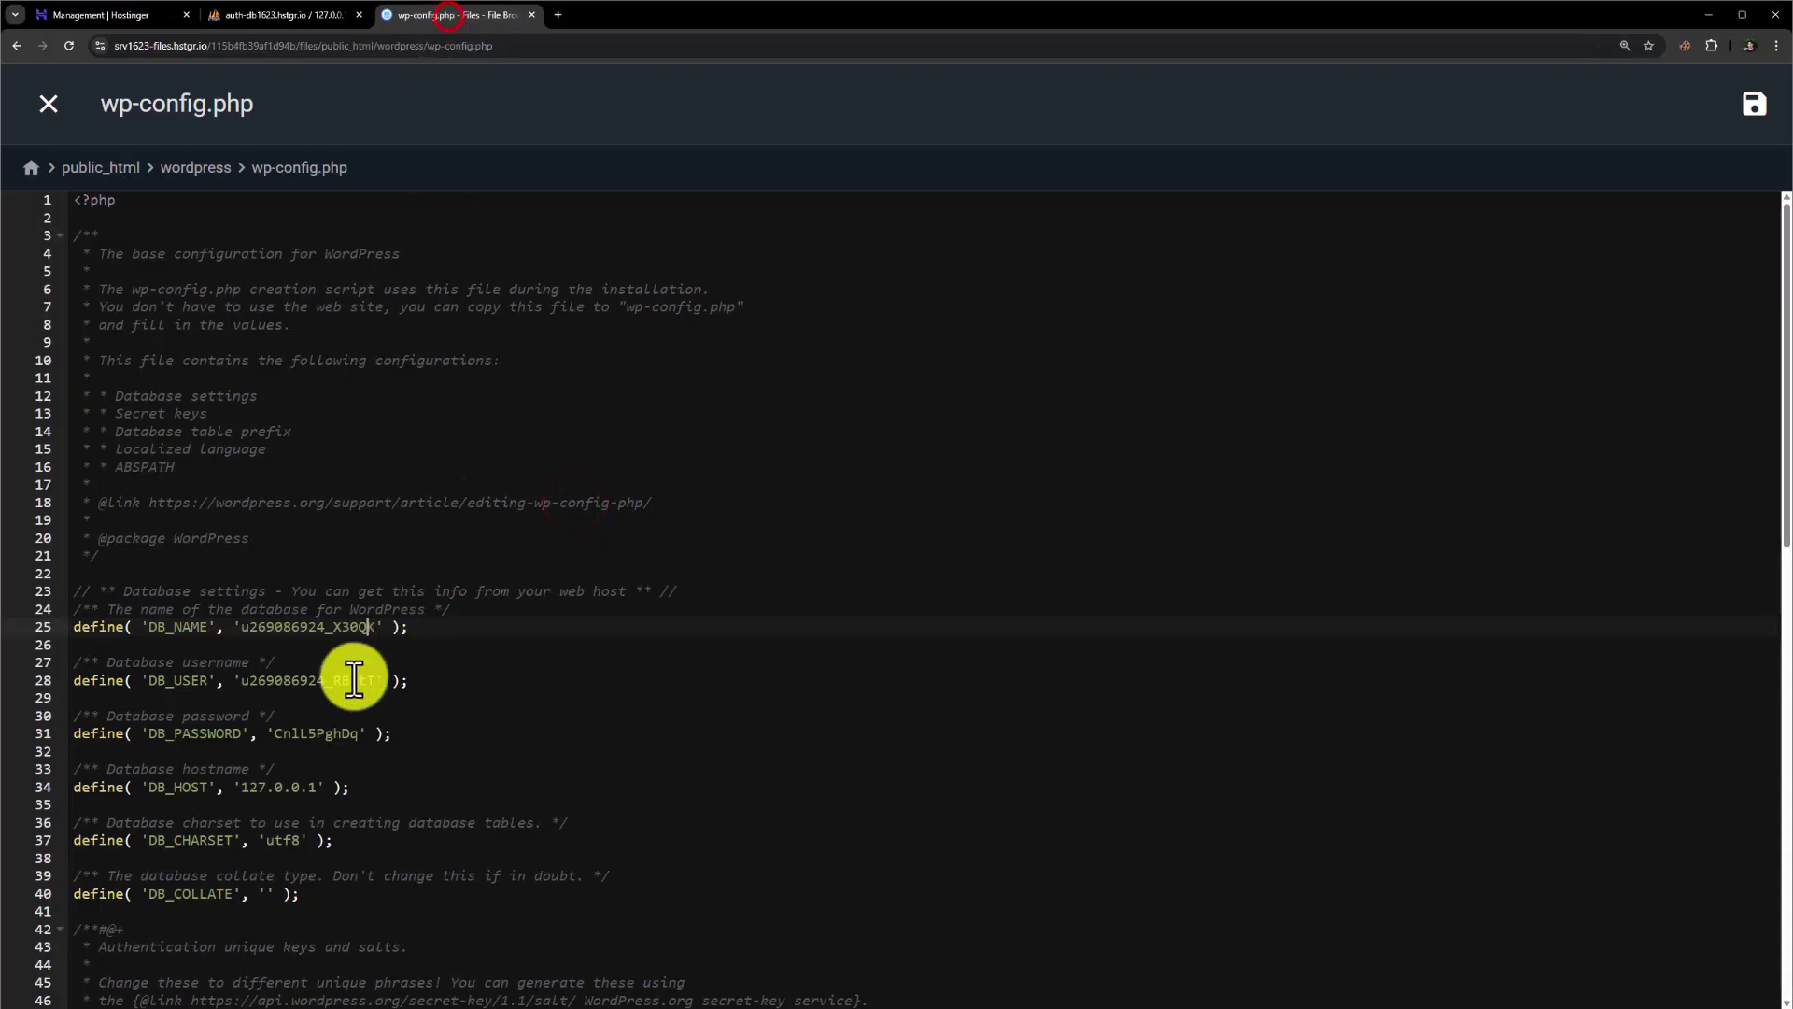
{"action": "double_click", "coordinate": [261, 626]}
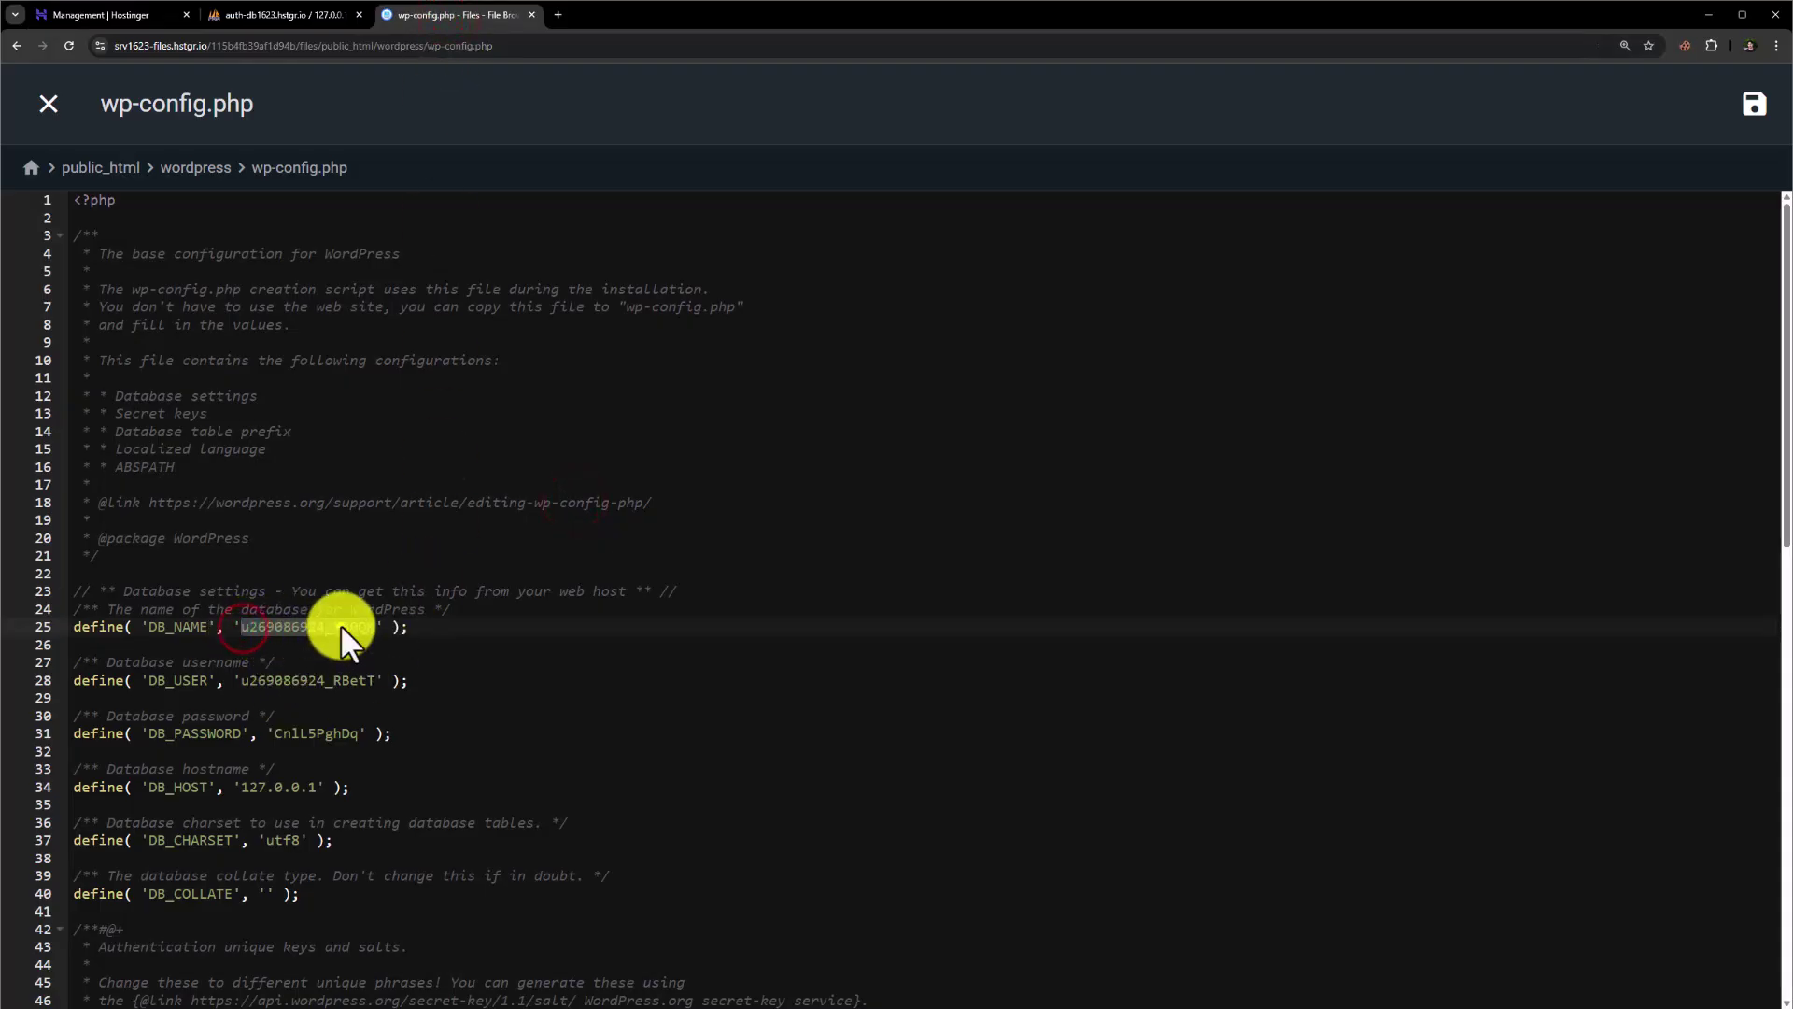
{"action": "right_click", "coordinate": [340, 626]}
{"action": "left_click", "coordinate": [400, 738]}
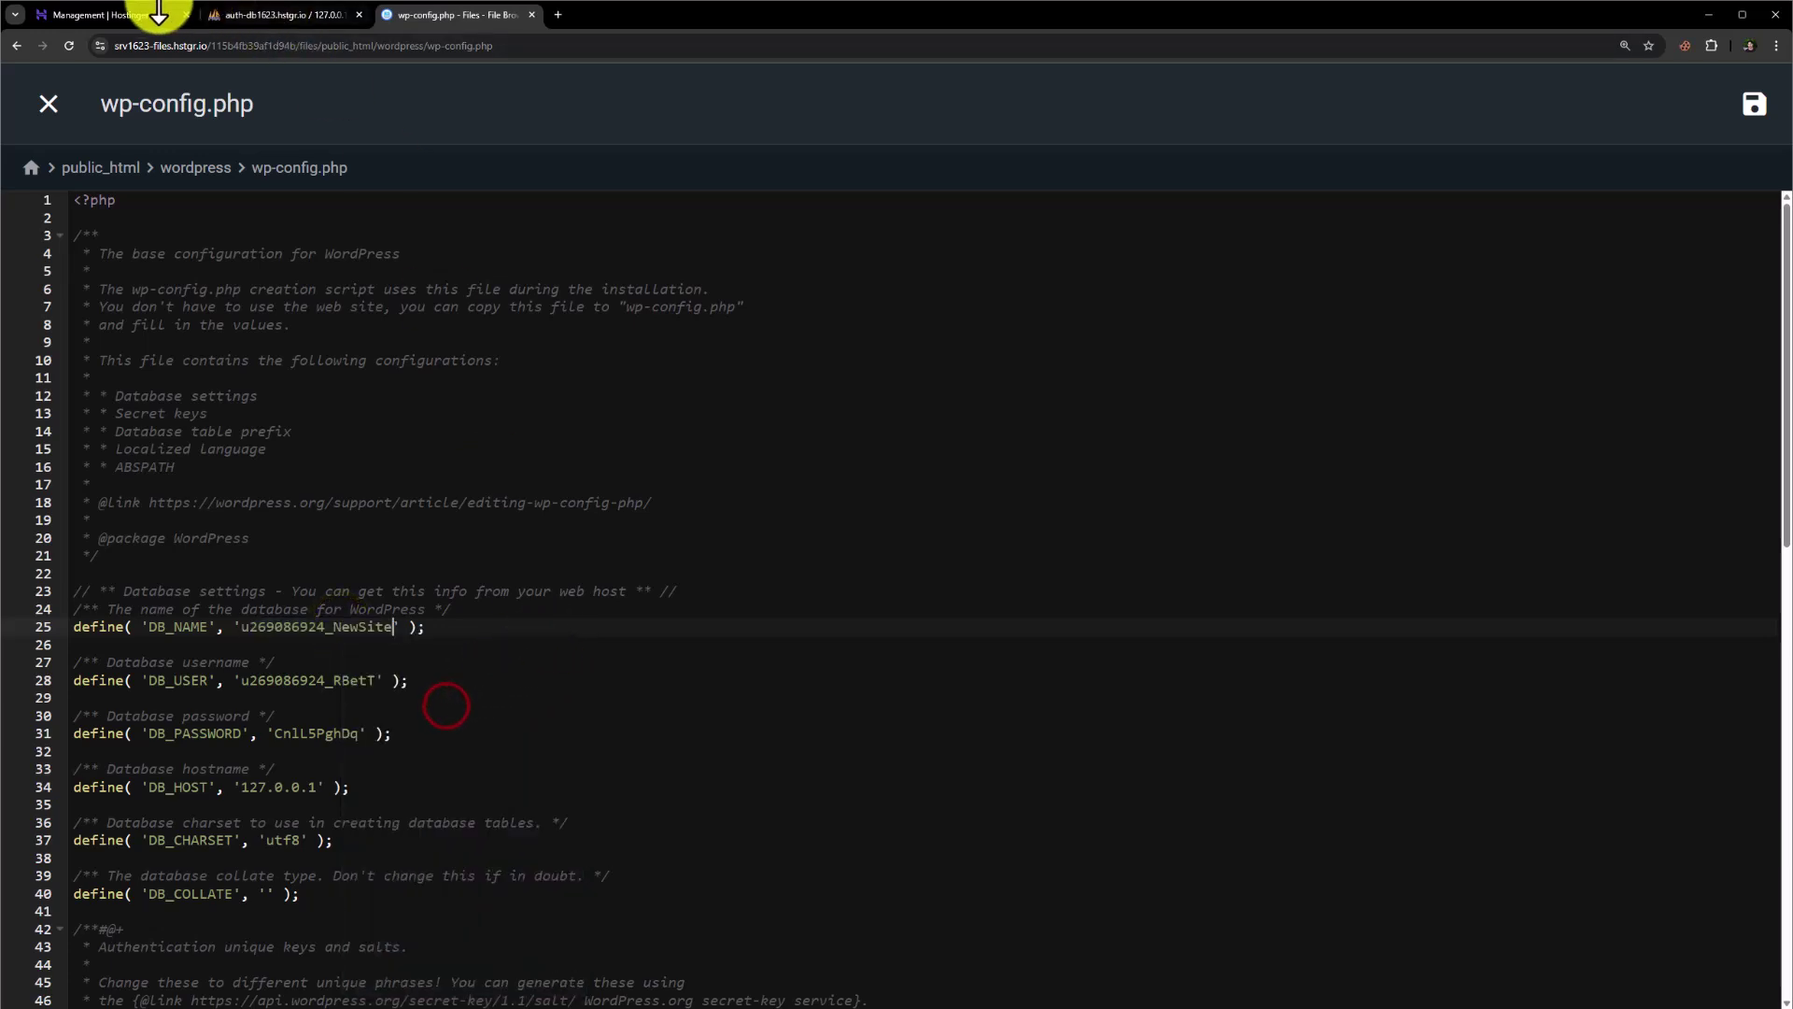
- Replace the DB_USER value with the newsiteadmin user name
{"action": "left_click", "coordinate": [137, 8]}
{"action": "double_click", "coordinate": [713, 747]}
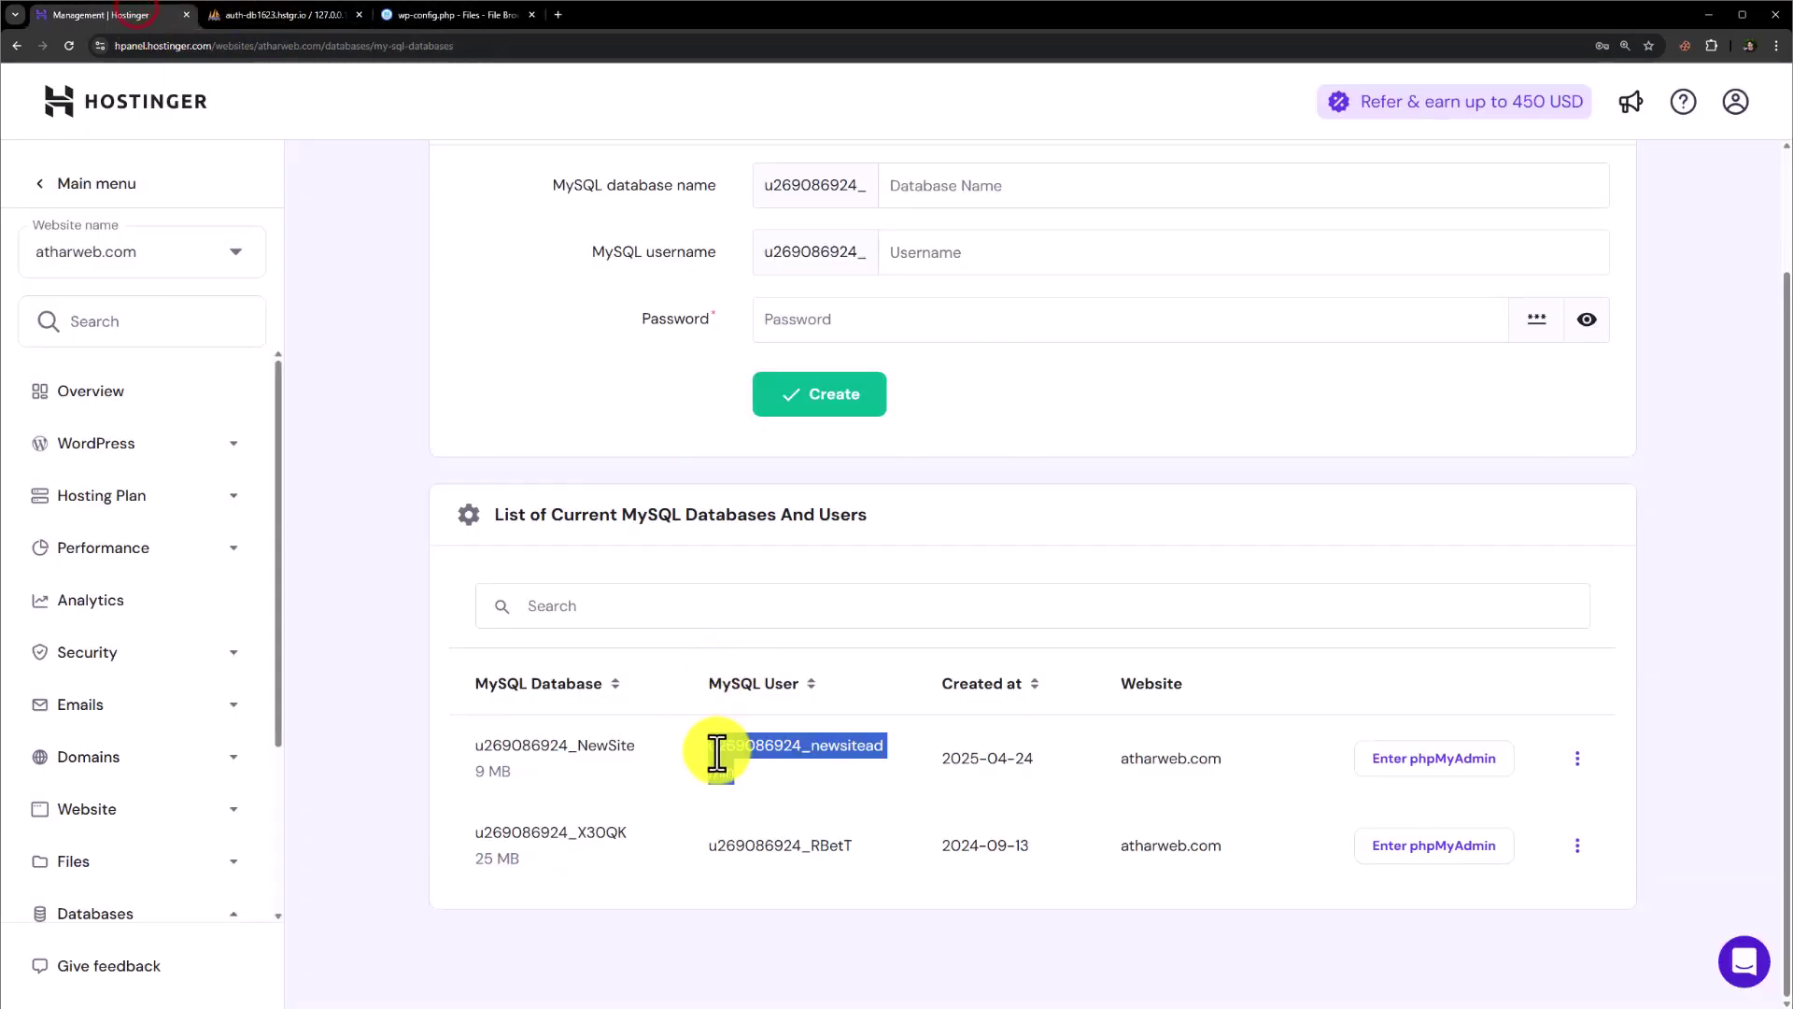
{"action": "right_click", "coordinate": [716, 749]}
{"action": "left_click", "coordinate": [744, 766]}
{"action": "left_click", "coordinate": [469, 17]}
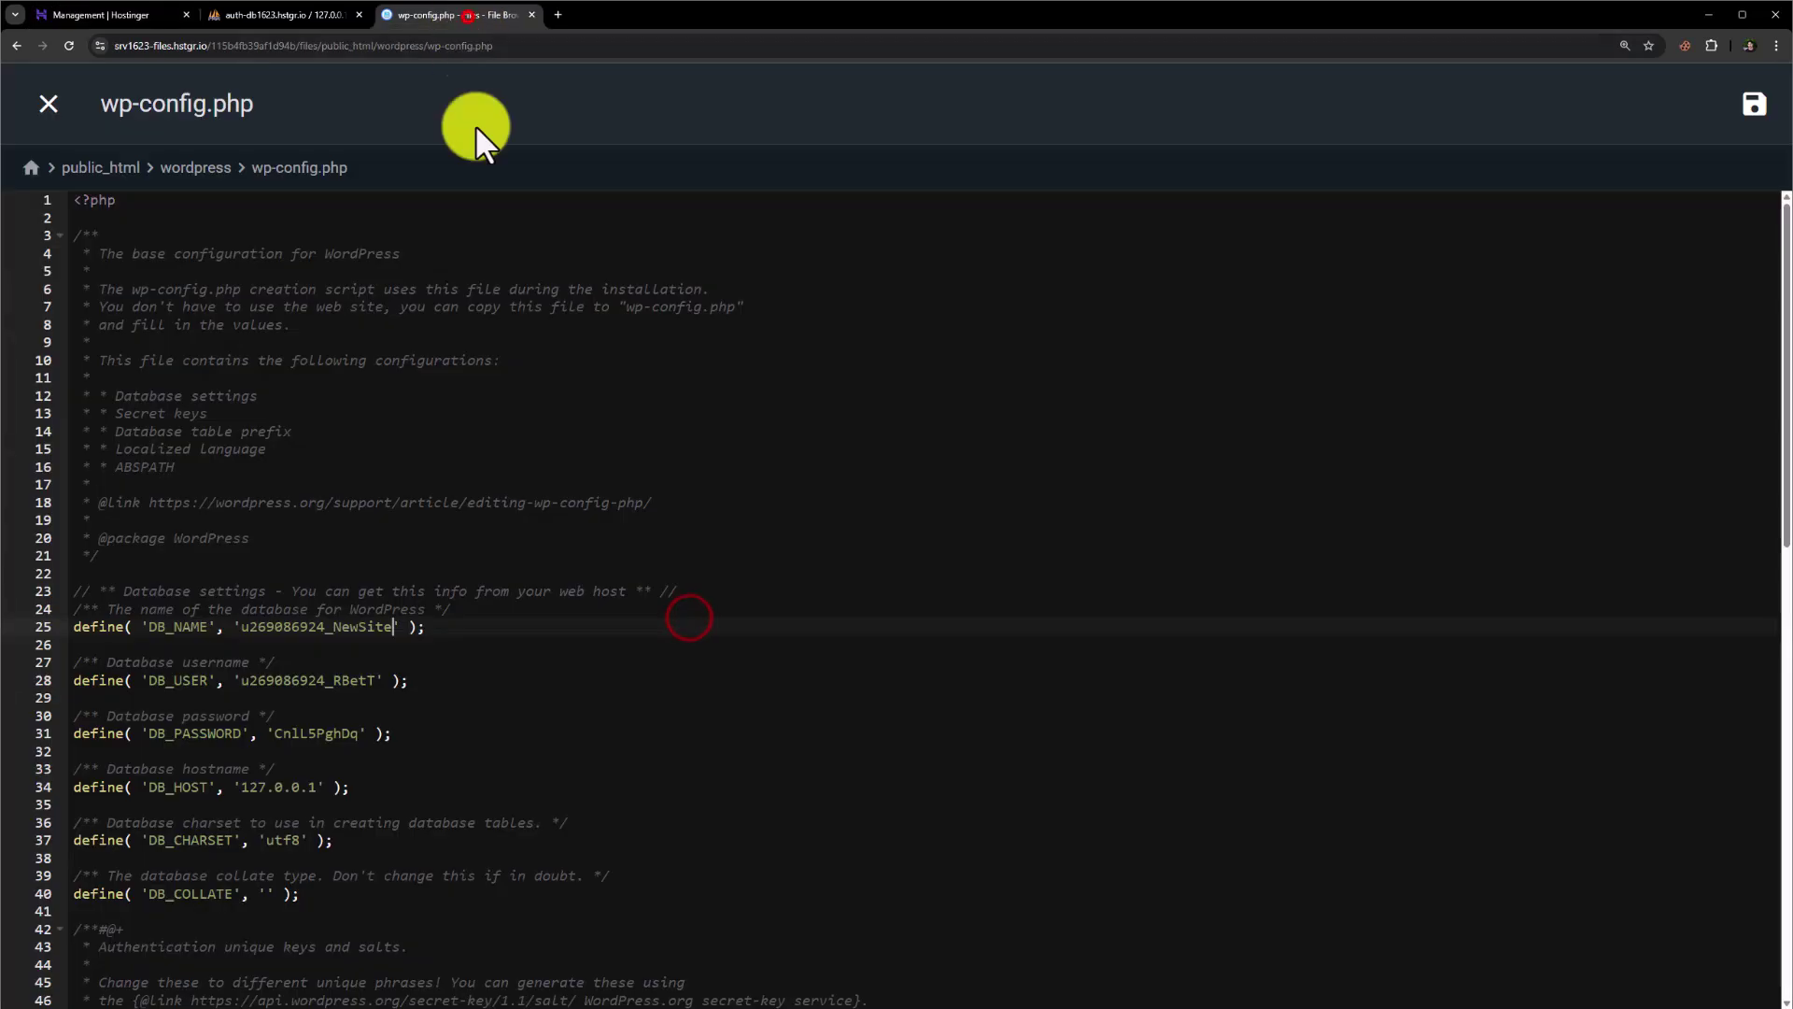
{"action": "double_click", "coordinate": [241, 689]}
{"action": "right_click", "coordinate": [349, 681]}
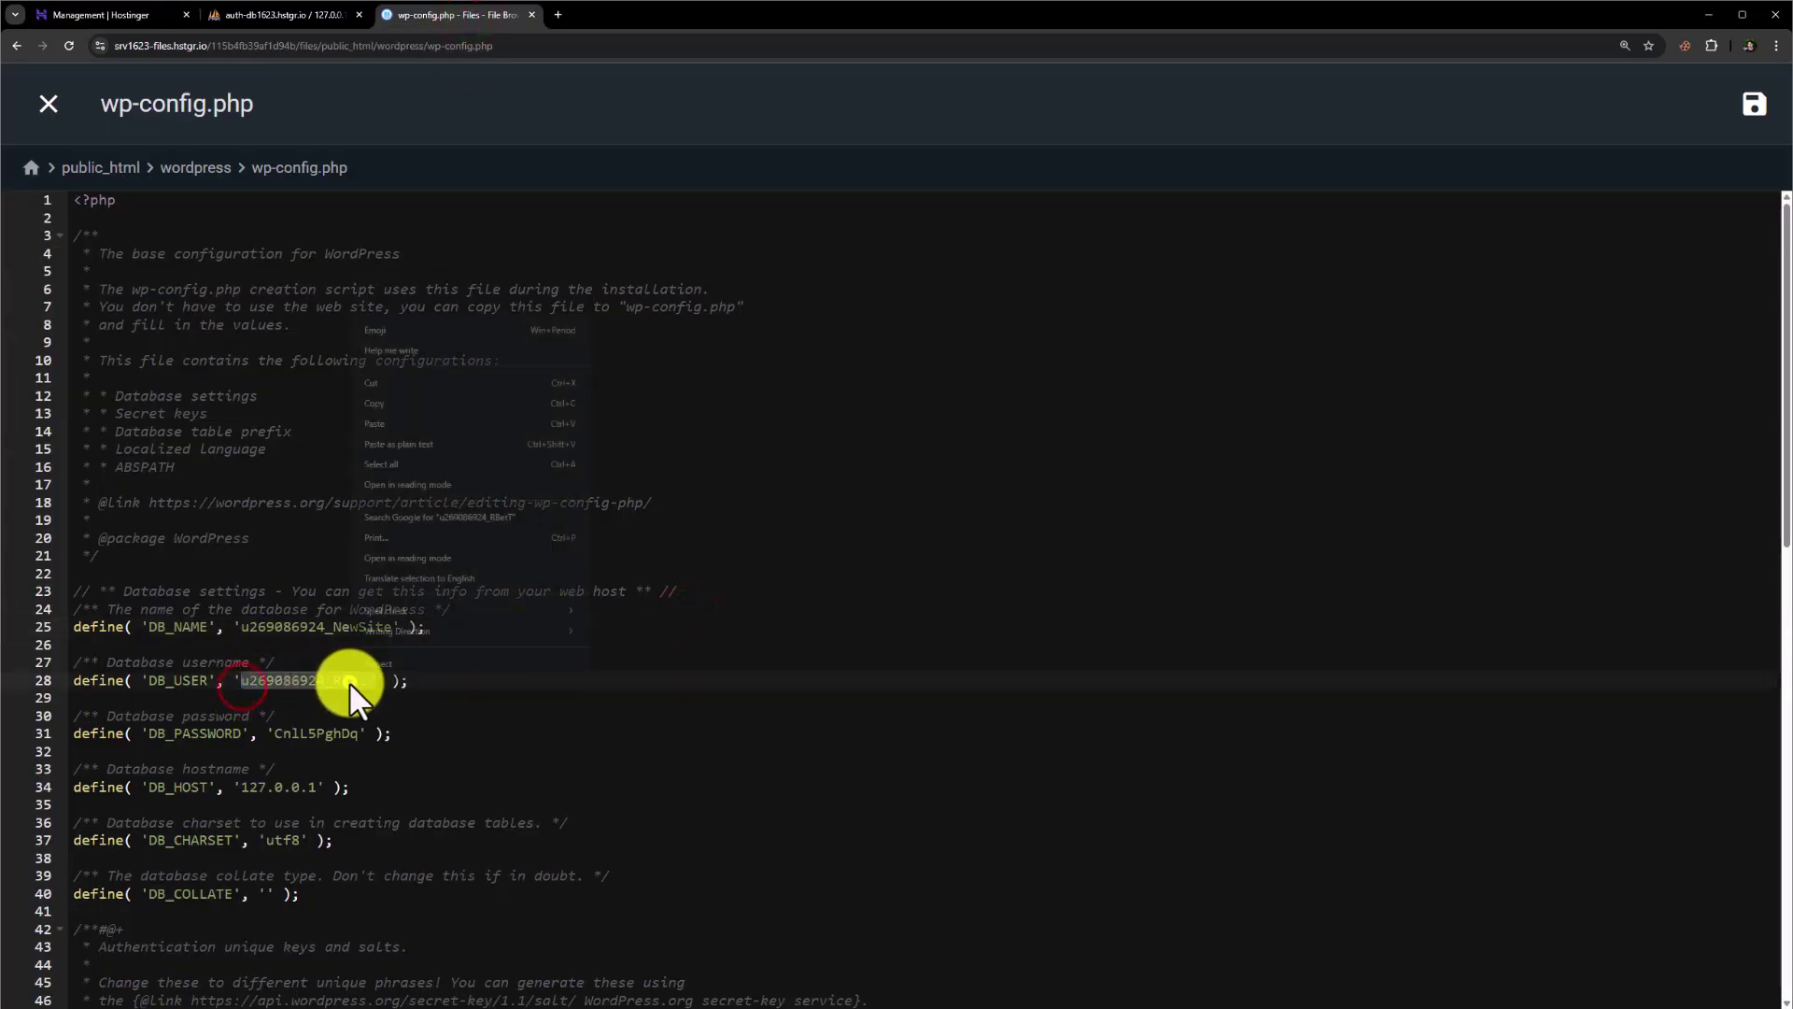
{"action": "left_click", "coordinate": [415, 423]}
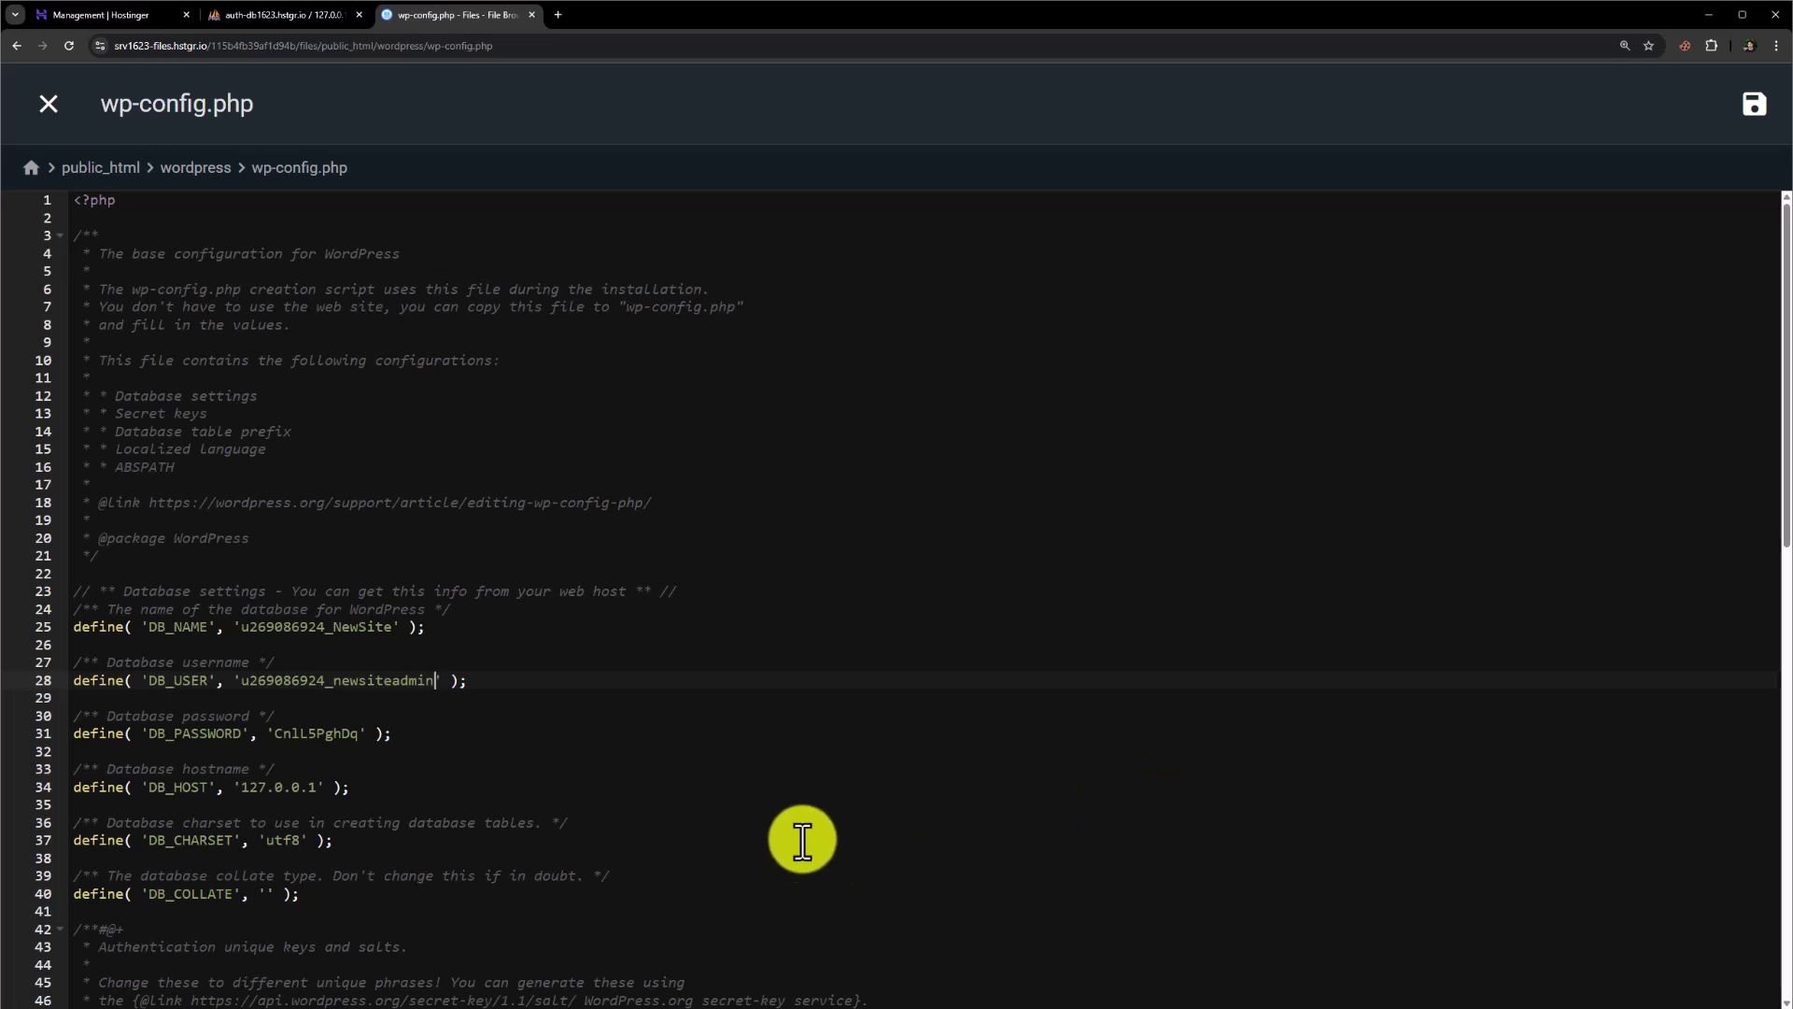
- Paste the new database password into DB_PASSWORD and save wp-config.php
{"action": "left_click_drag", "start_coordinate": [278, 734], "coordinate": [361, 732]}
{"action": "right_click", "coordinate": [333, 733]}
{"action": "left_click", "coordinate": [398, 472]}
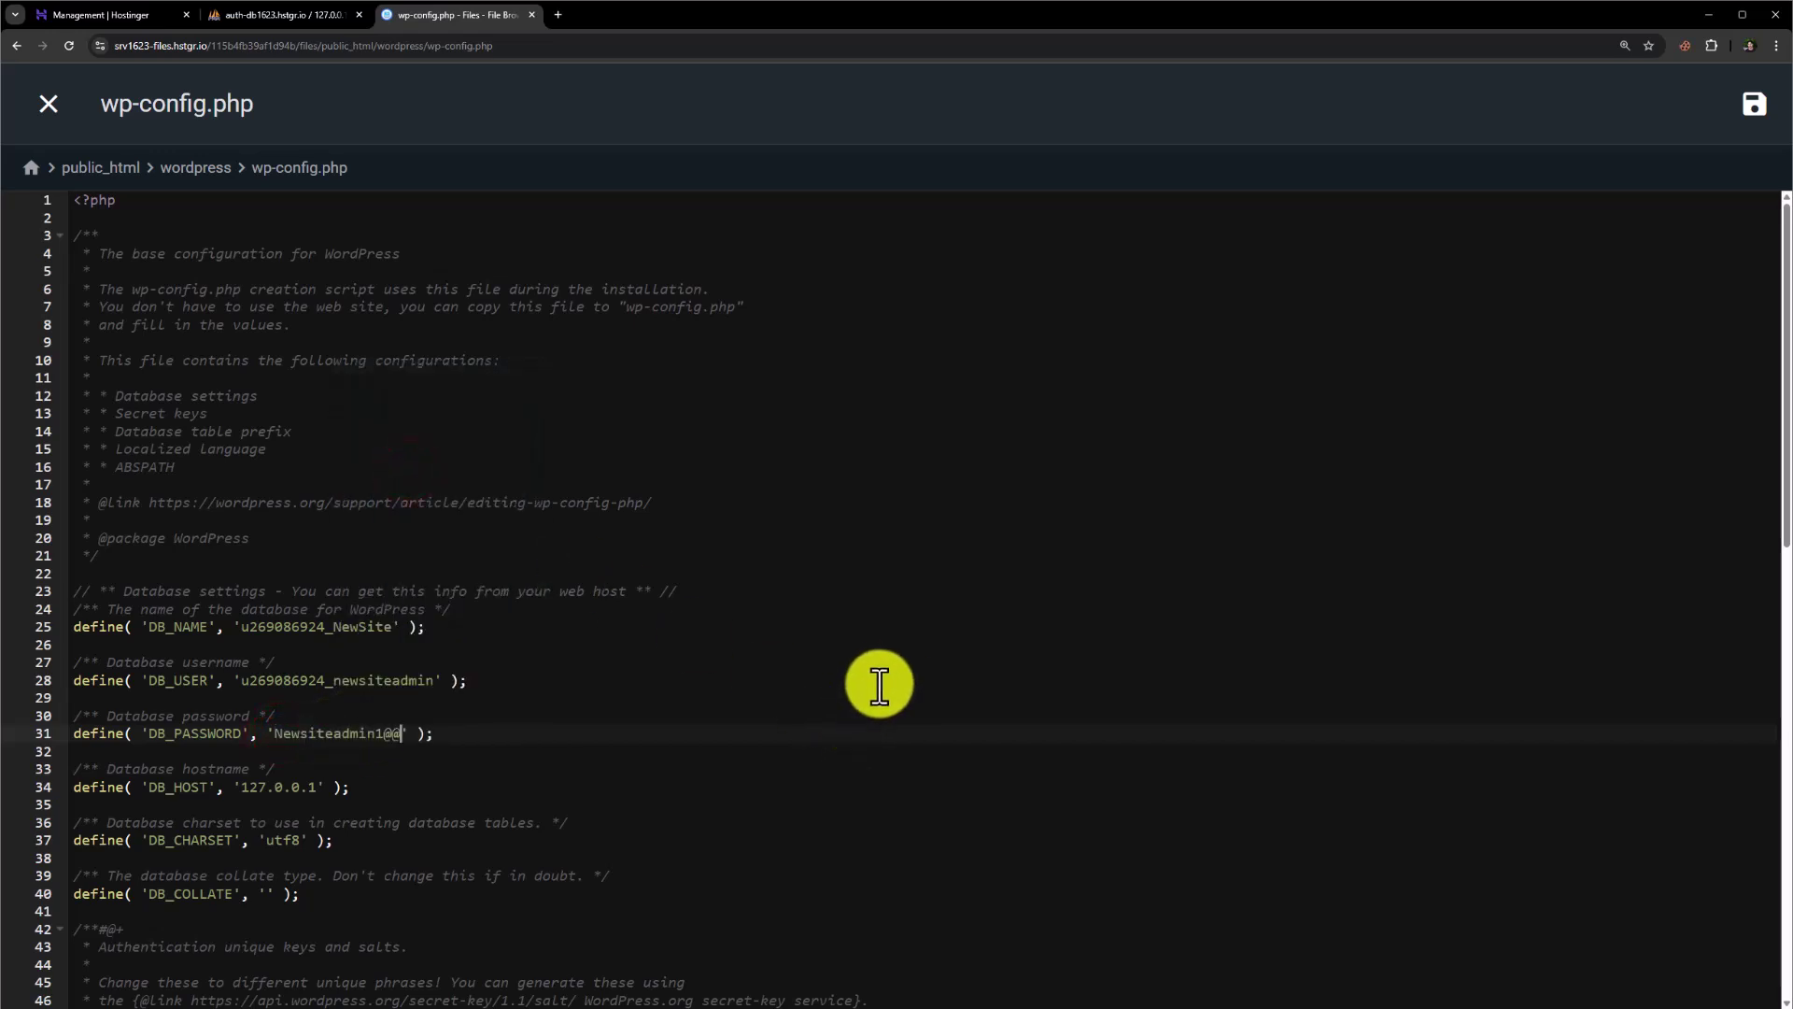
{"action": "left_click", "coordinate": [1757, 103]}
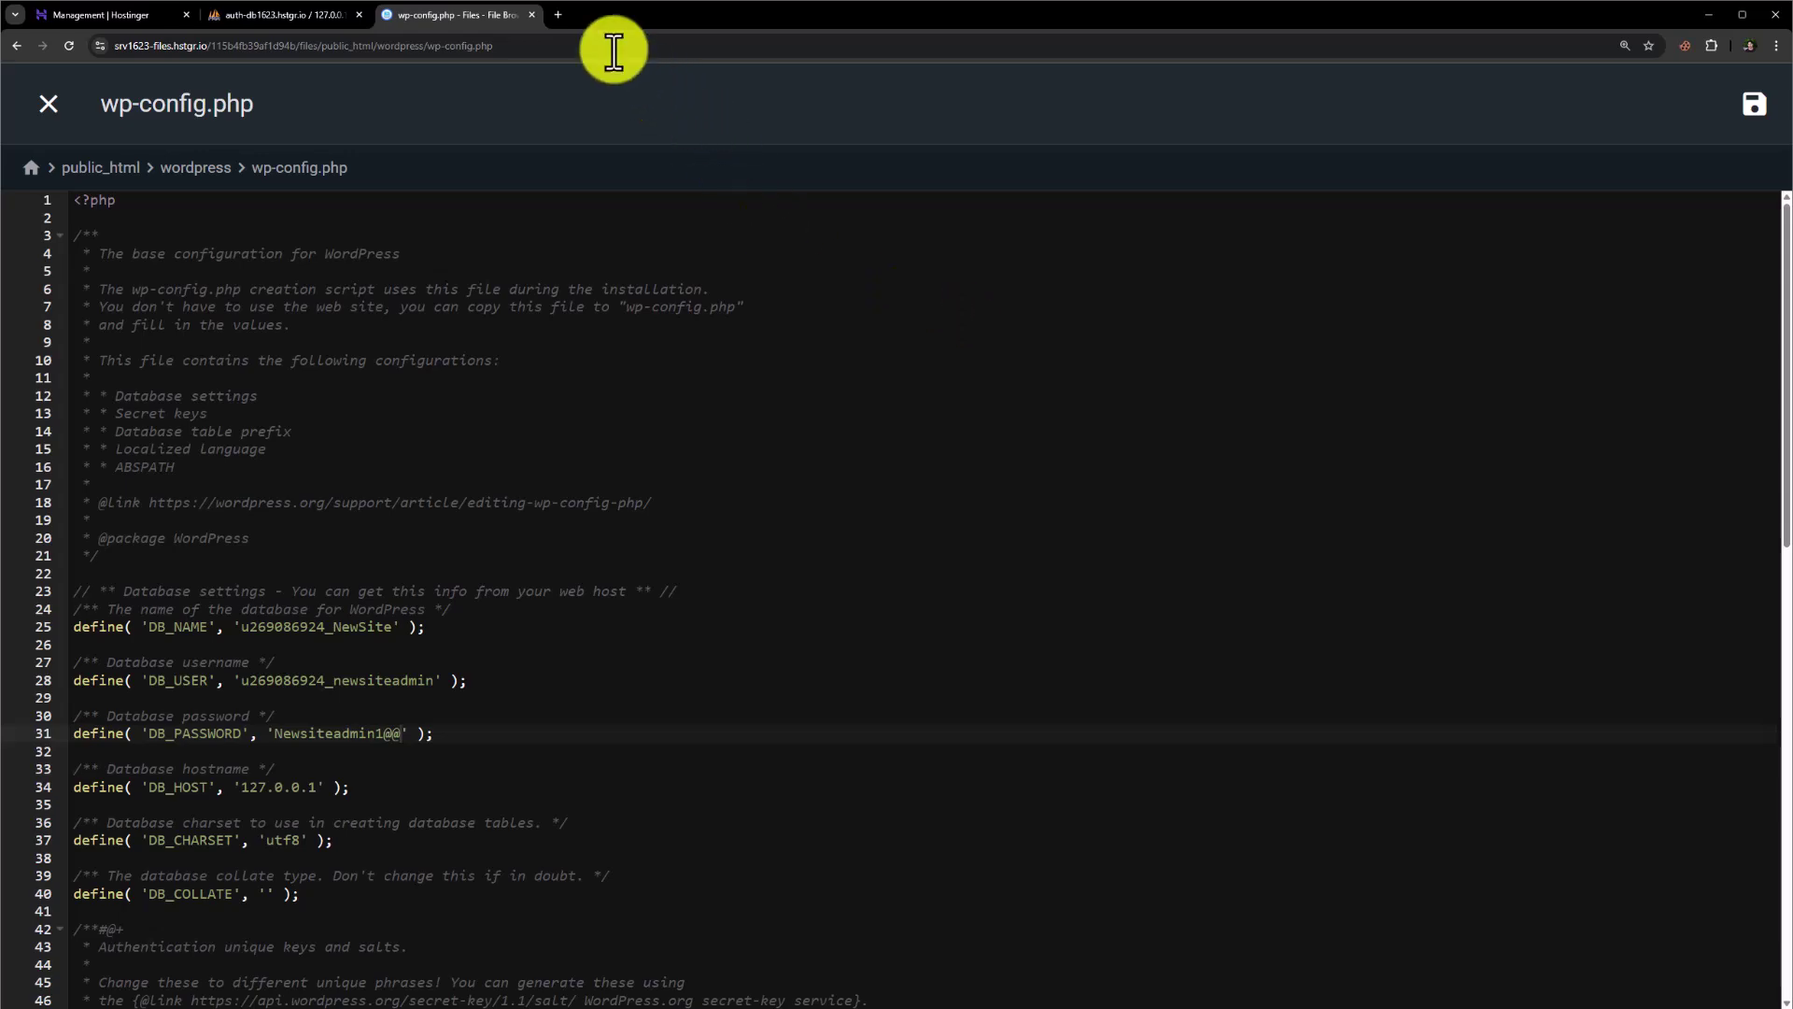
{"action": "left_click", "coordinate": [558, 14]}
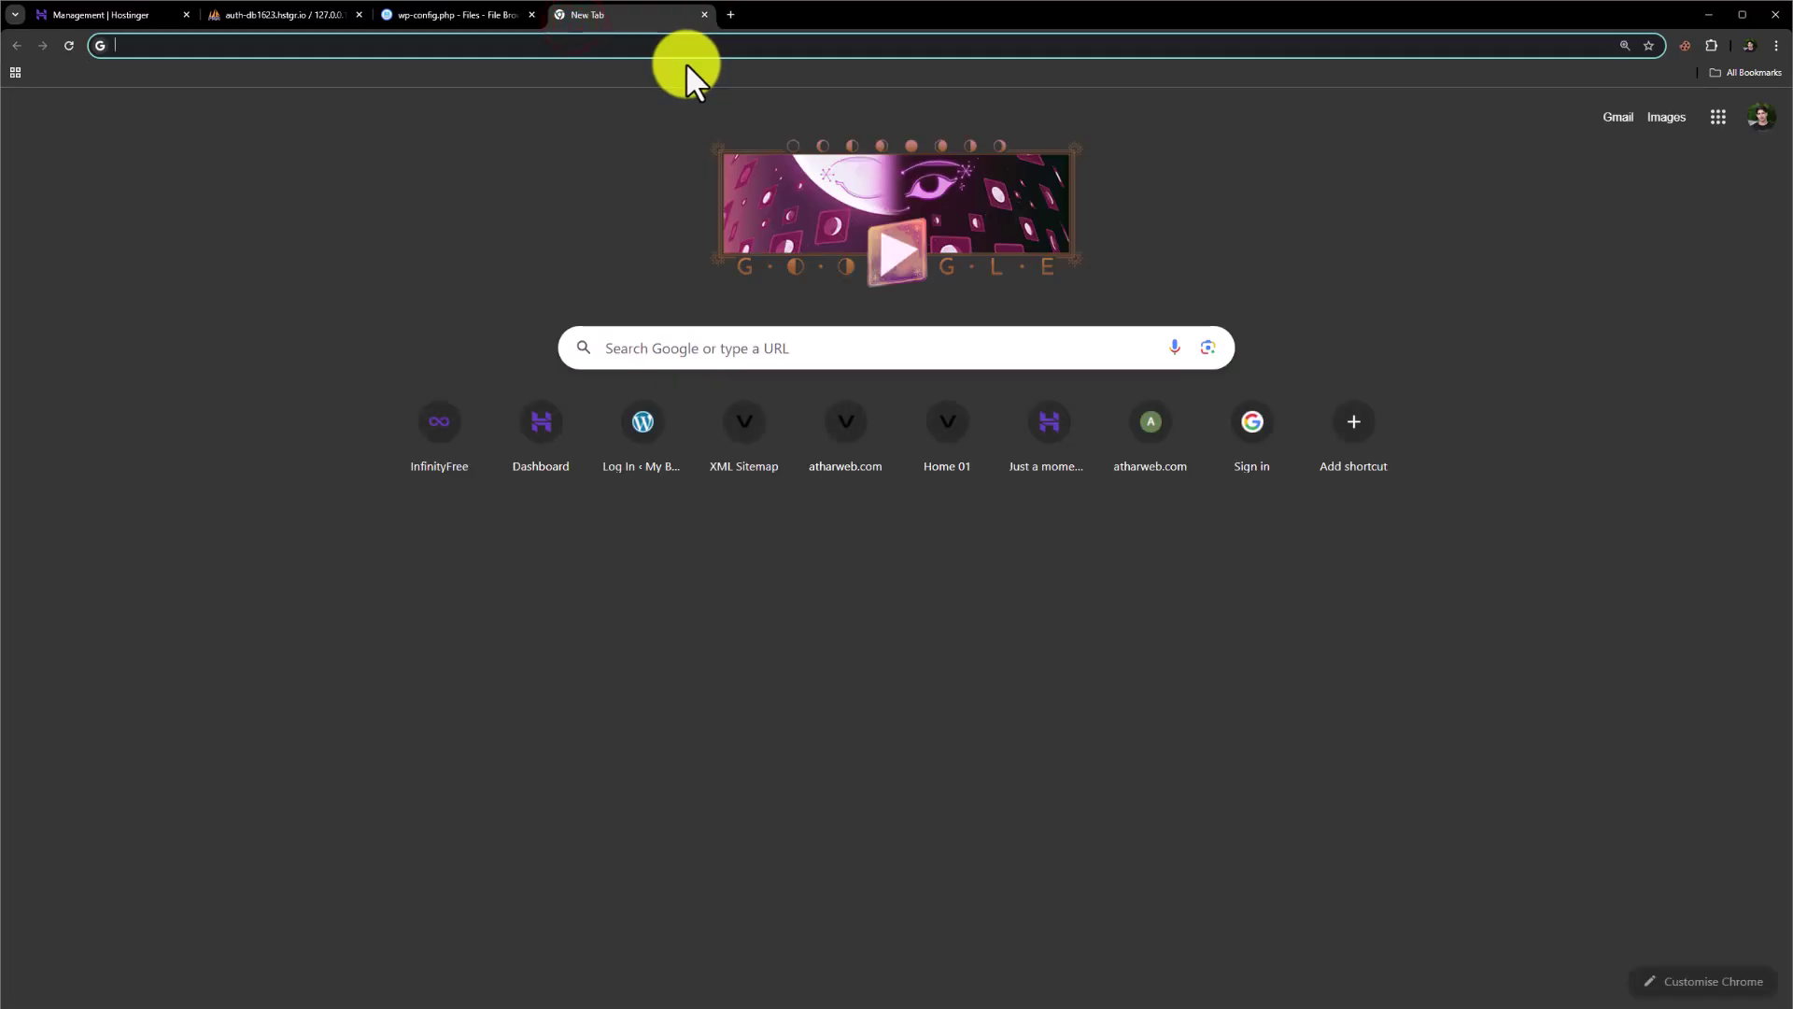
- Load atharweb.com and scroll through its homepage, process and about sections
{"action": "type", "text": "word"}
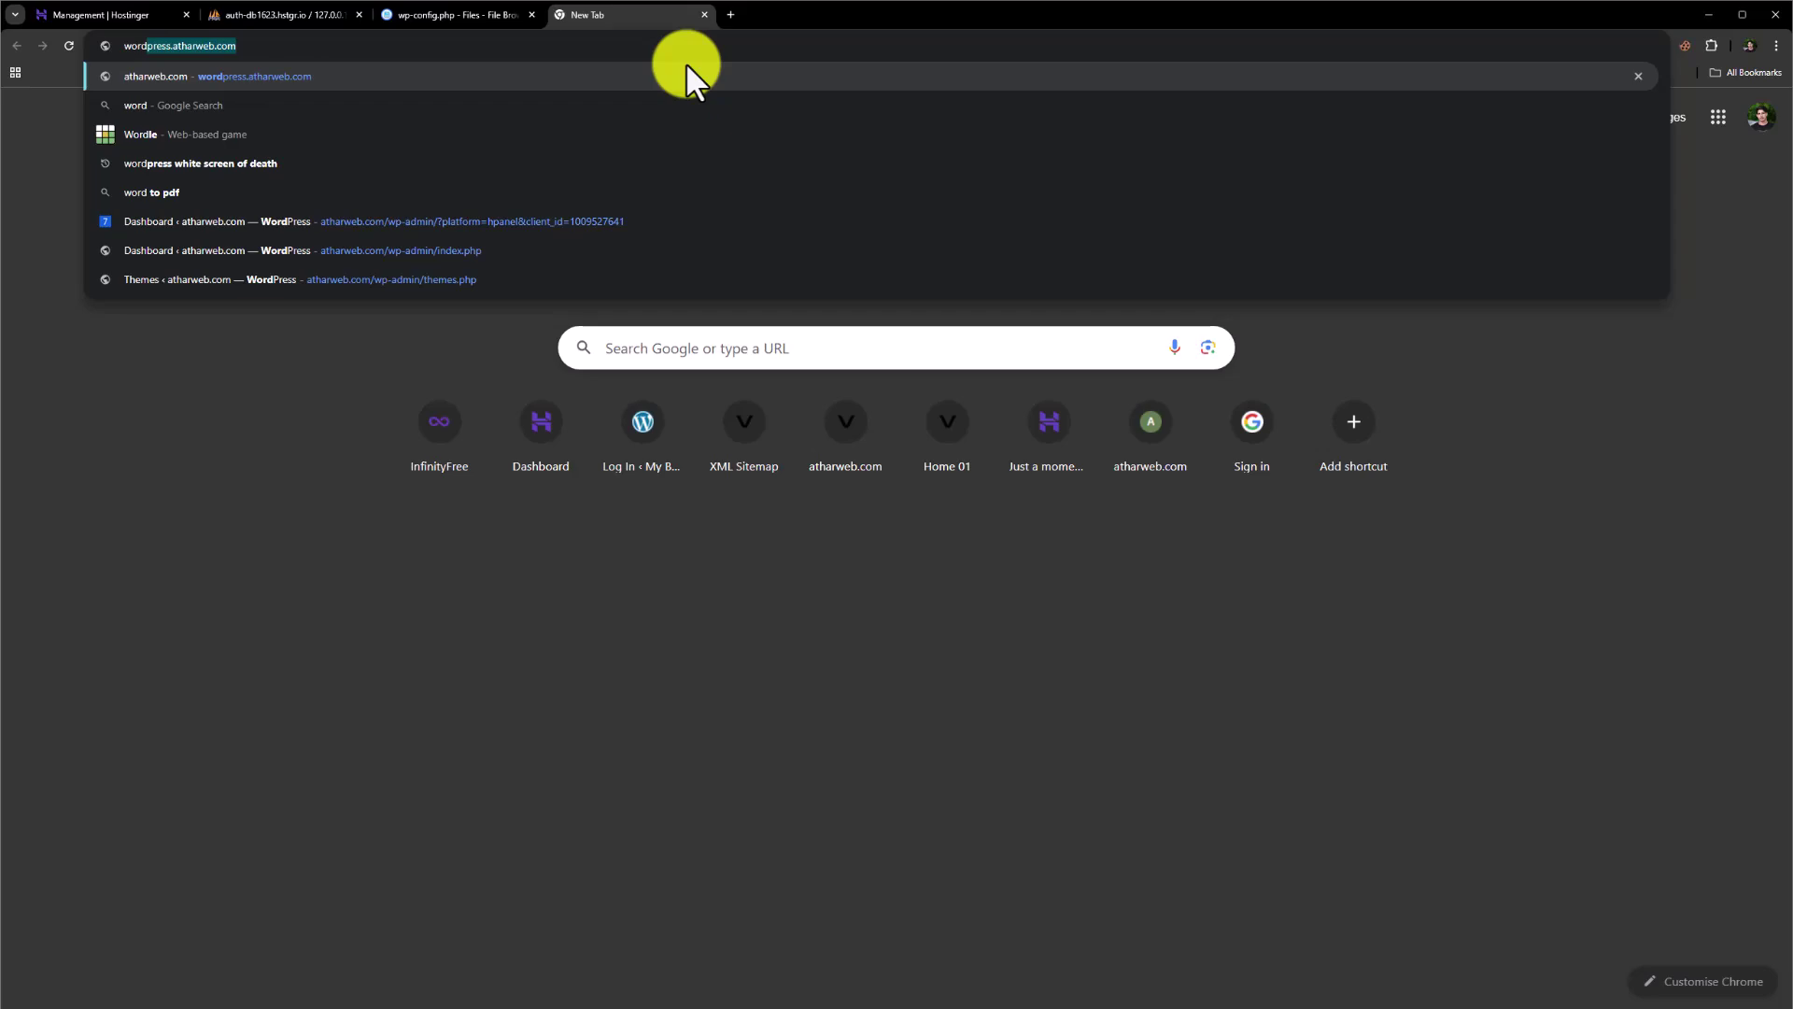
{"action": "key", "text": "Return"}
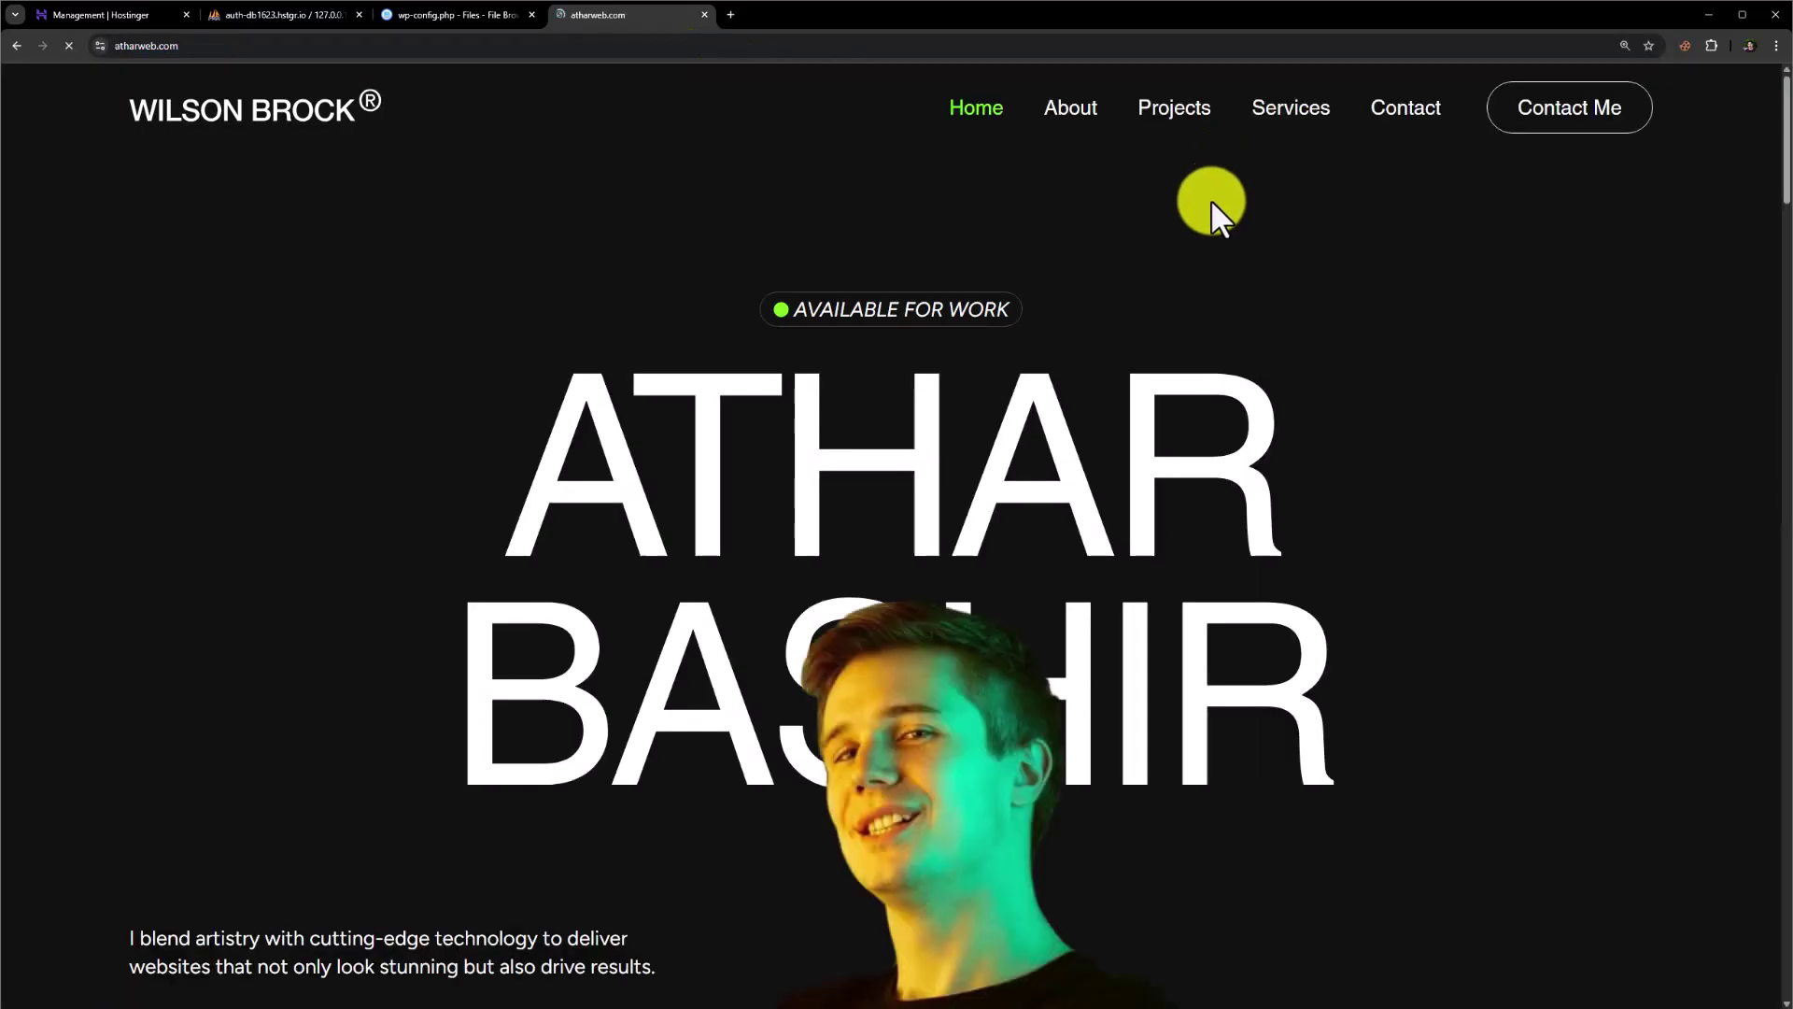
{"action": "scroll", "coordinate": [1172, 271], "scroll_direction": "down", "scroll_amount": 20}
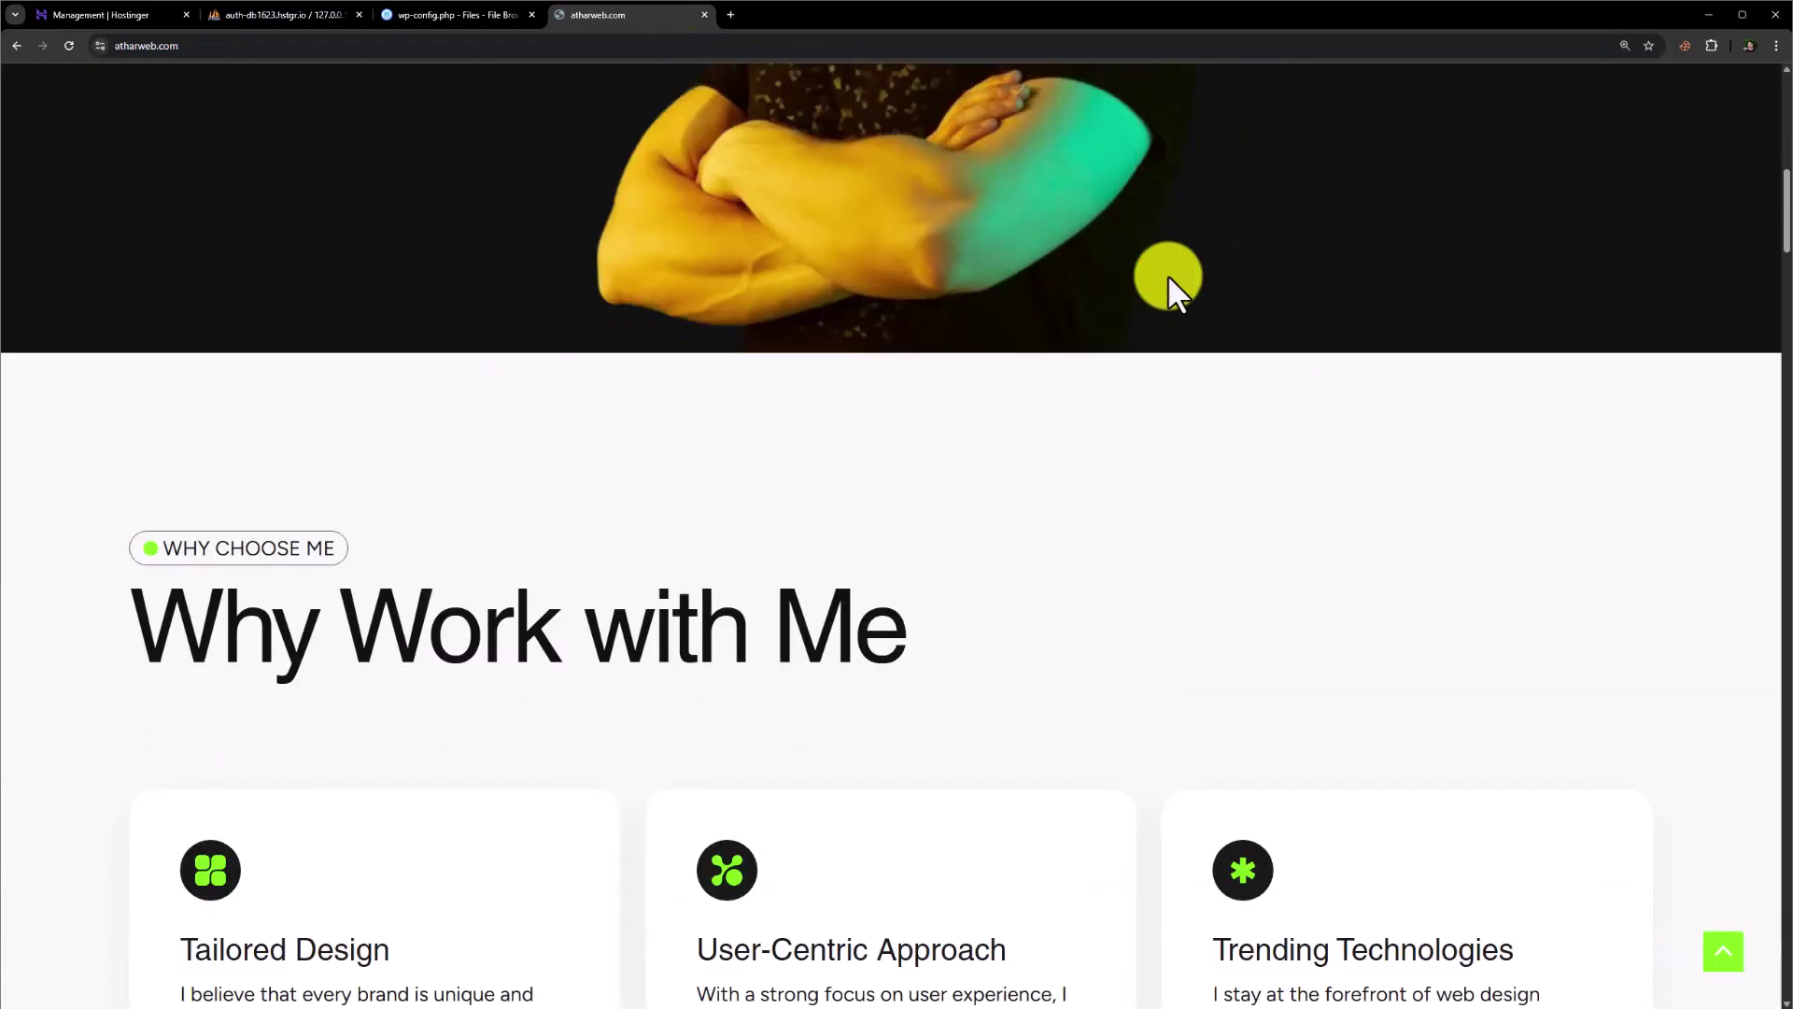
{"action": "scroll", "coordinate": [1168, 280], "scroll_direction": "down", "scroll_amount": 20}
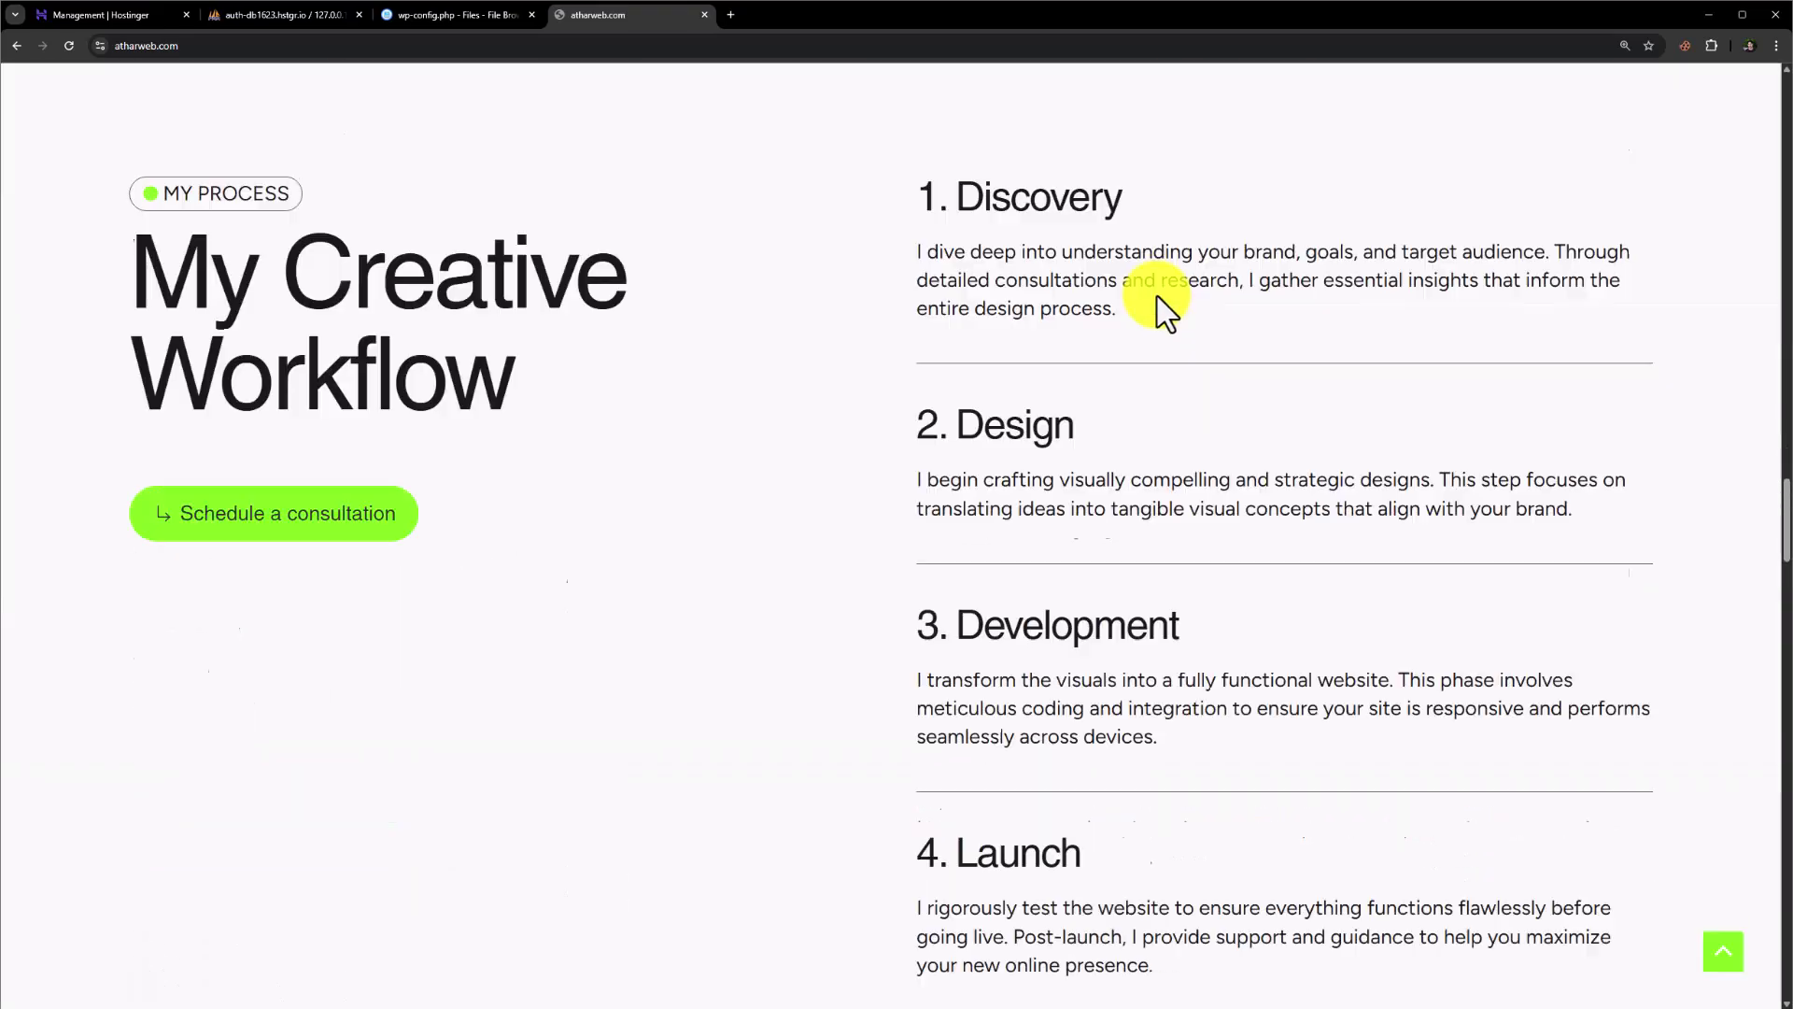
{"action": "scroll", "coordinate": [1163, 303], "scroll_direction": "down", "scroll_amount": 15}
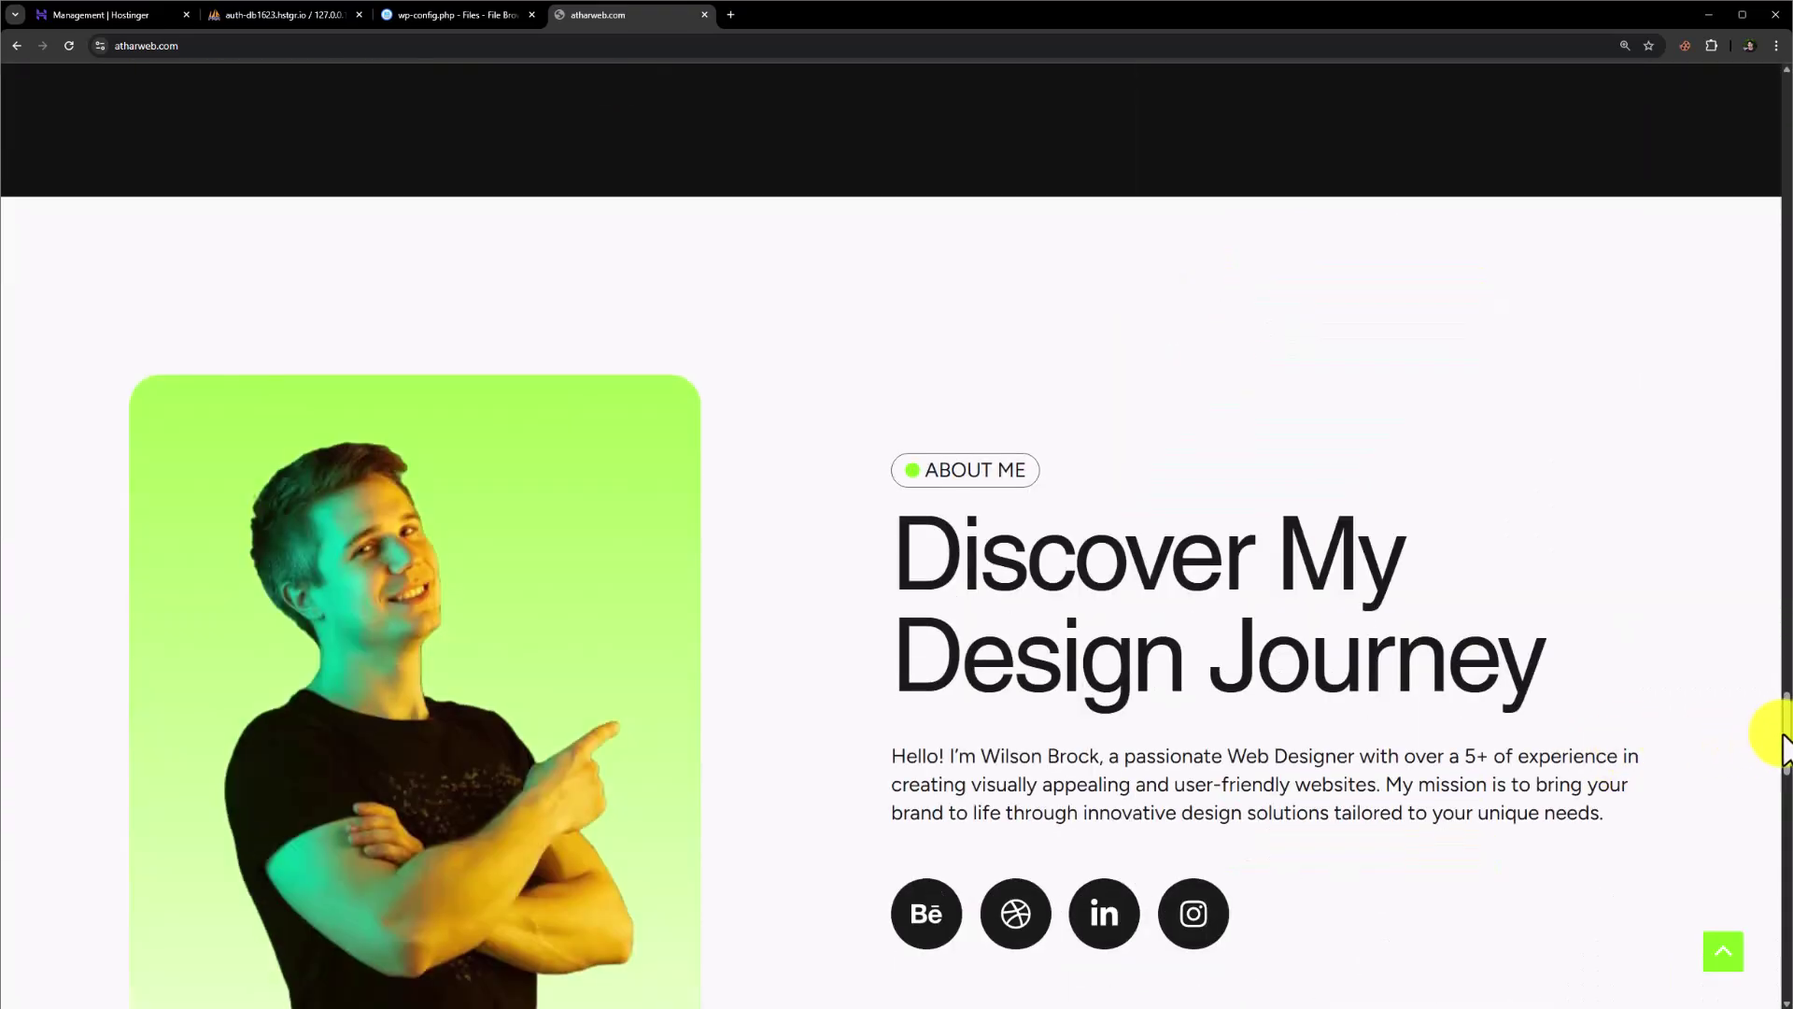
{"action": "left_click_drag", "start_coordinate": [1786, 747], "coordinate": [1695, 275]}
{"action": "scroll", "coordinate": [1691, 261], "scroll_direction": "up", "scroll_amount": 9}
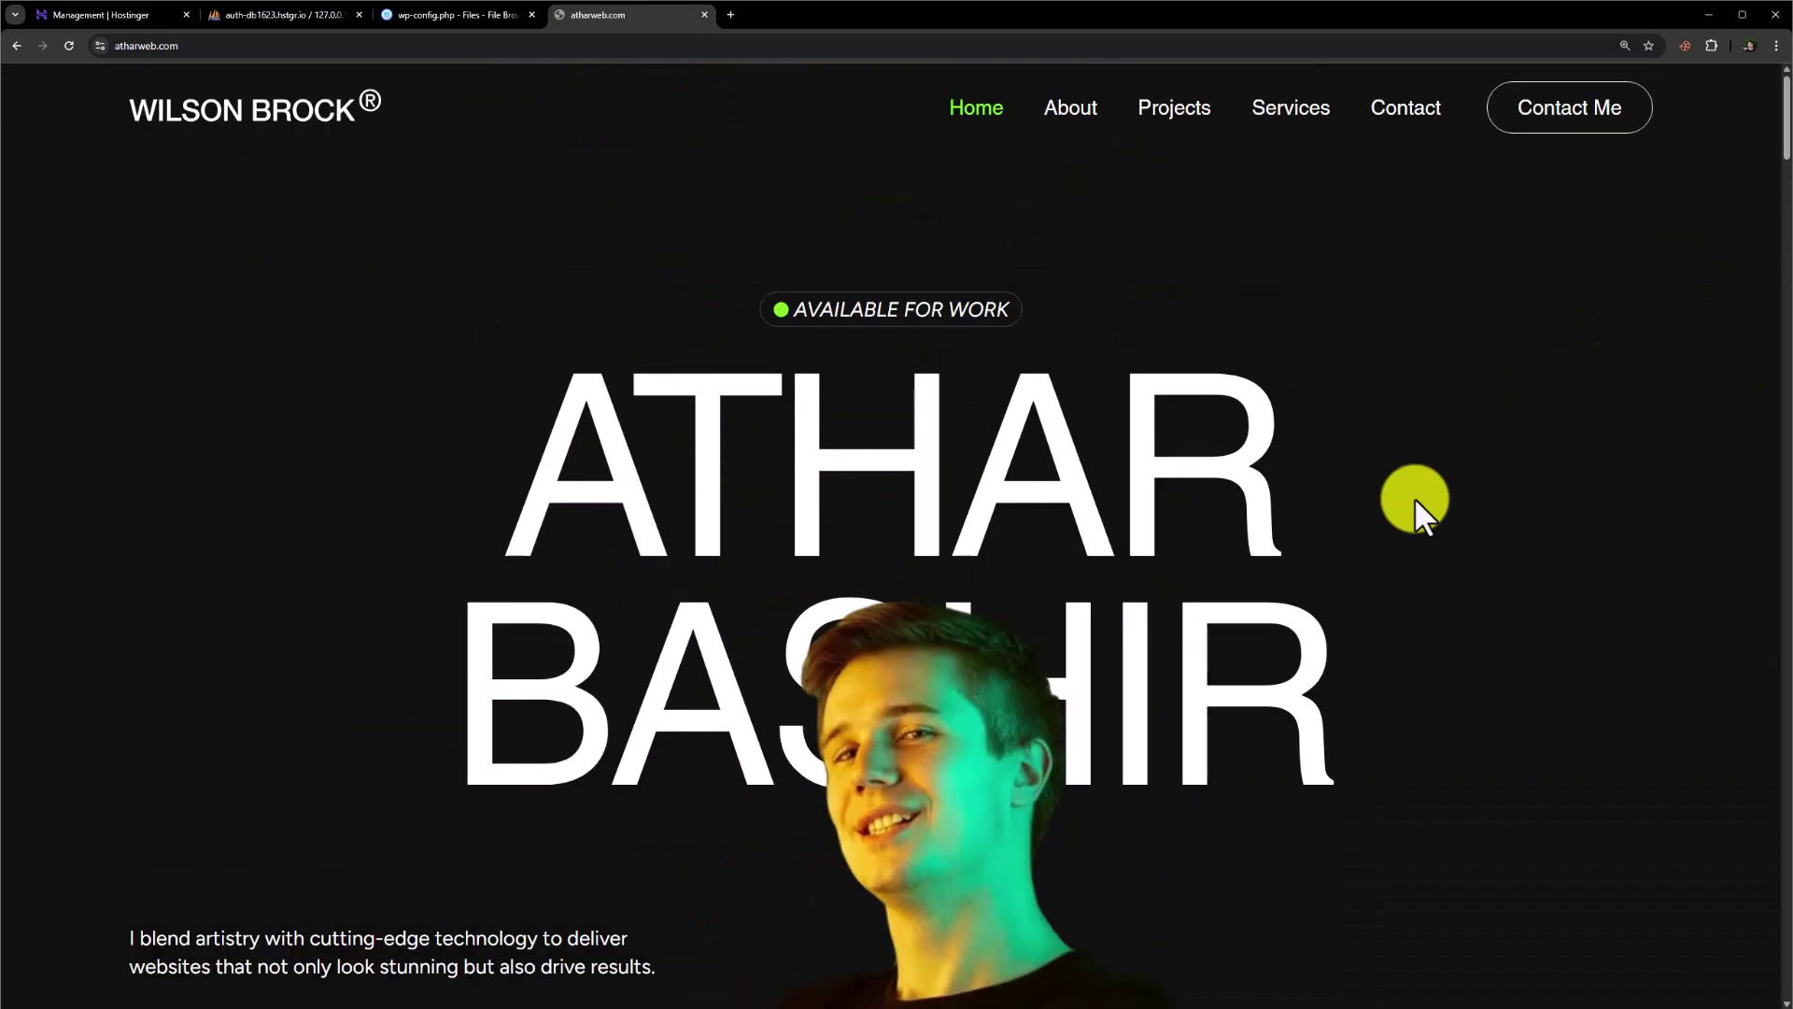